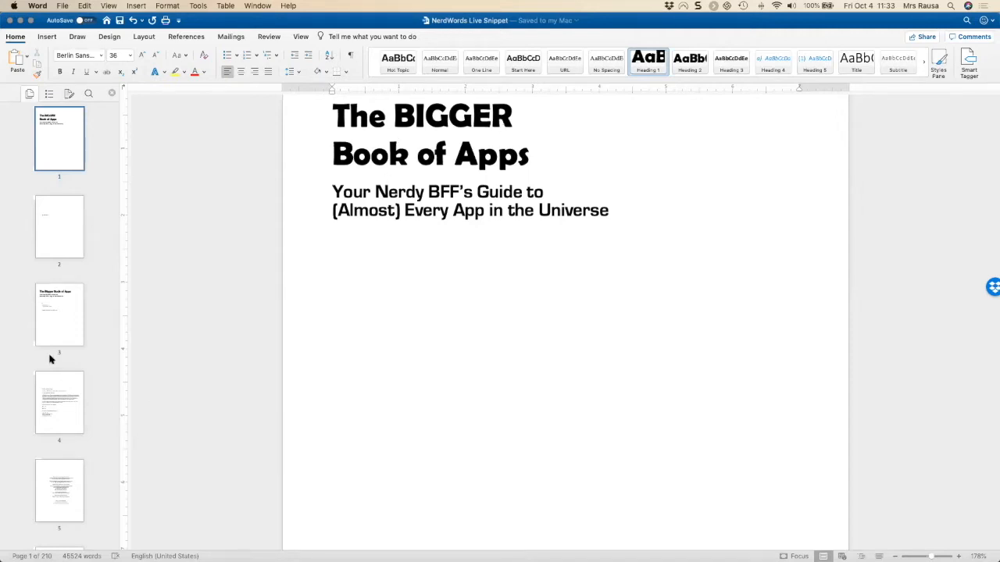
- Go to the third page of the book, and on to page 12, where the Manage Lists chapter starts
click(60, 323)
scroll(60, 324, down, 10)
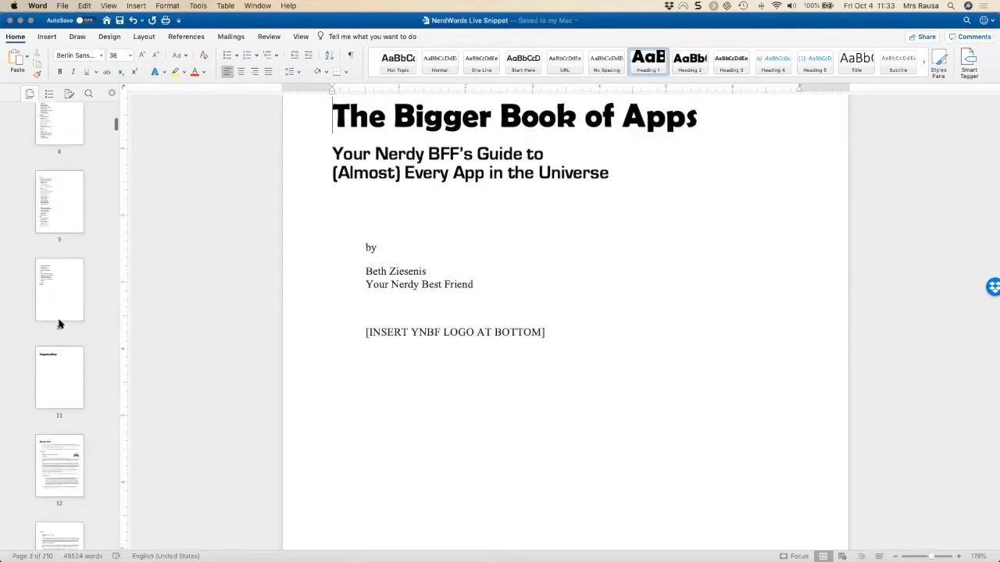
scroll(60, 324, down, 2)
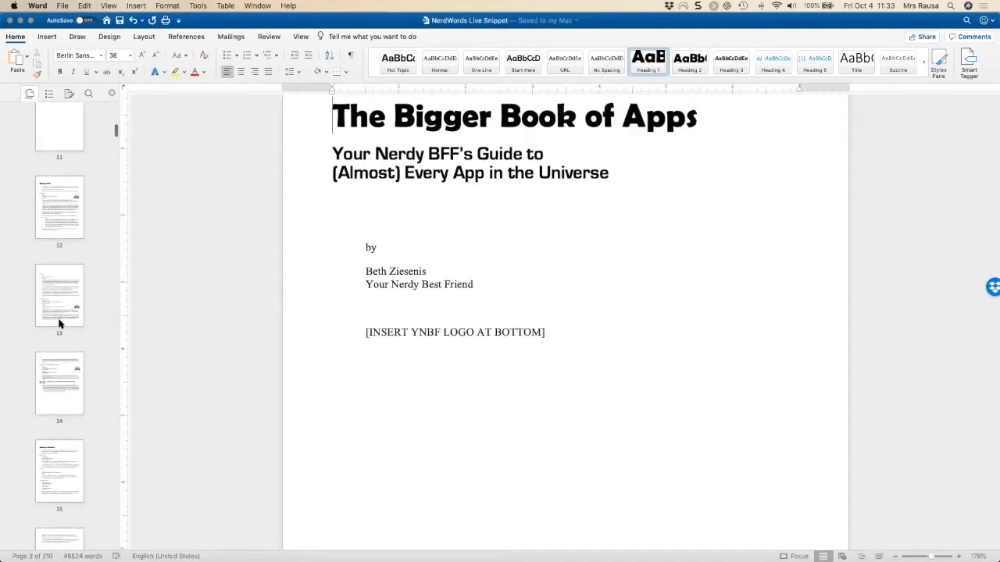
click(53, 229)
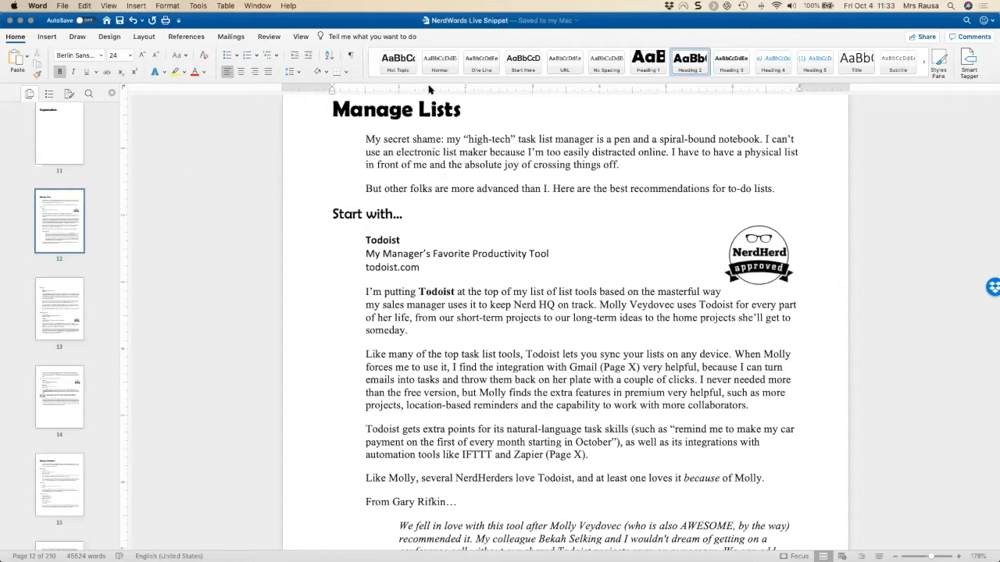
- Examine the heading structure around the Manage Lists chapter, from the Organization title page through the Start with, Then Try and Also Check Out sections
scroll(401, 132, up, 5)
scroll(401, 132, up, 8)
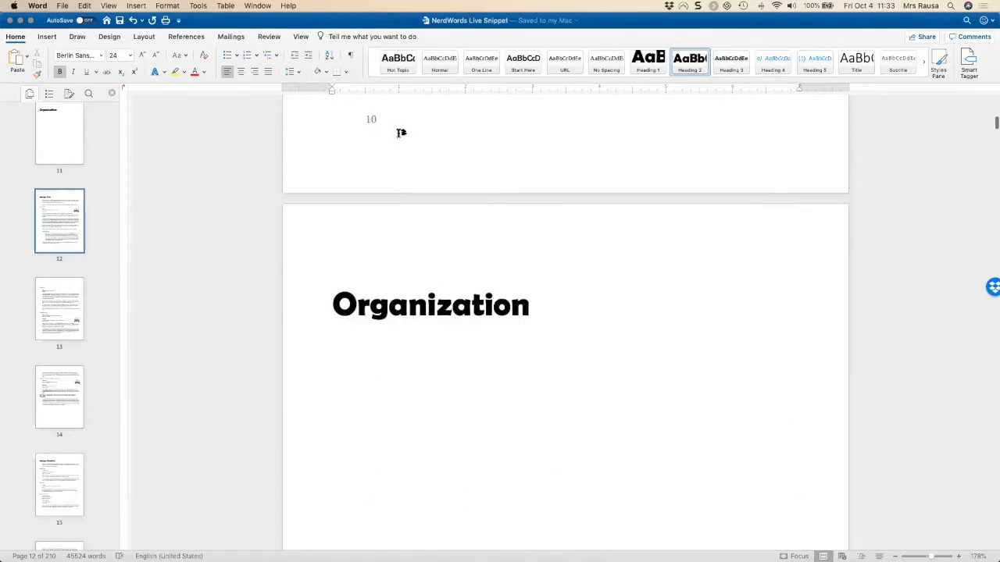
scroll(449, 300, down, 8)
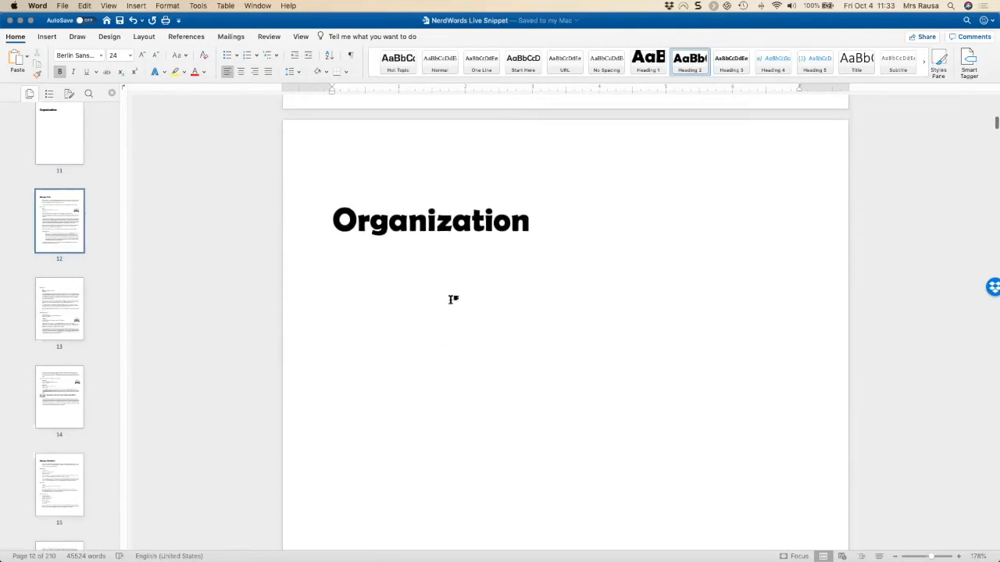
scroll(457, 327, down, 1)
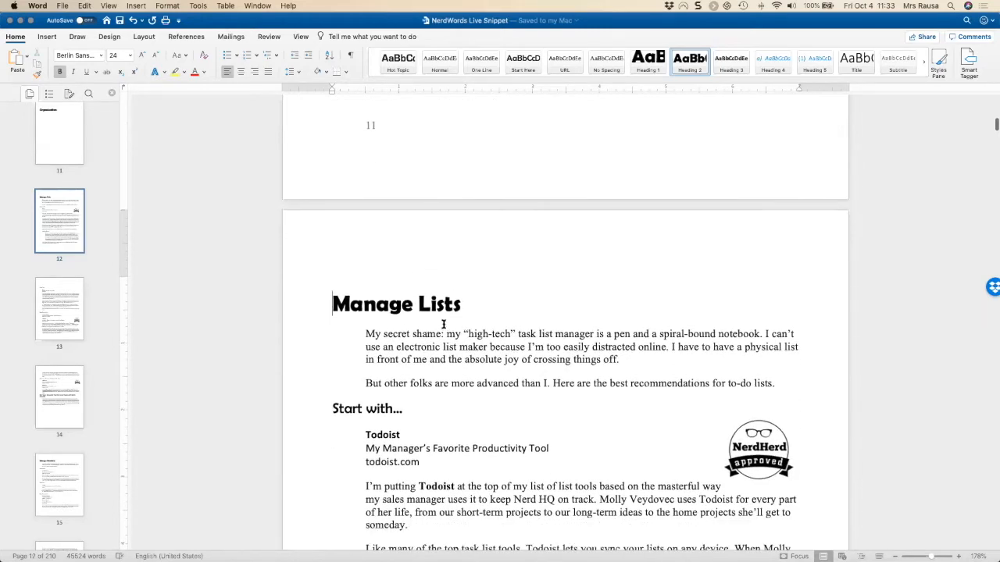
scroll(438, 399, down, 4)
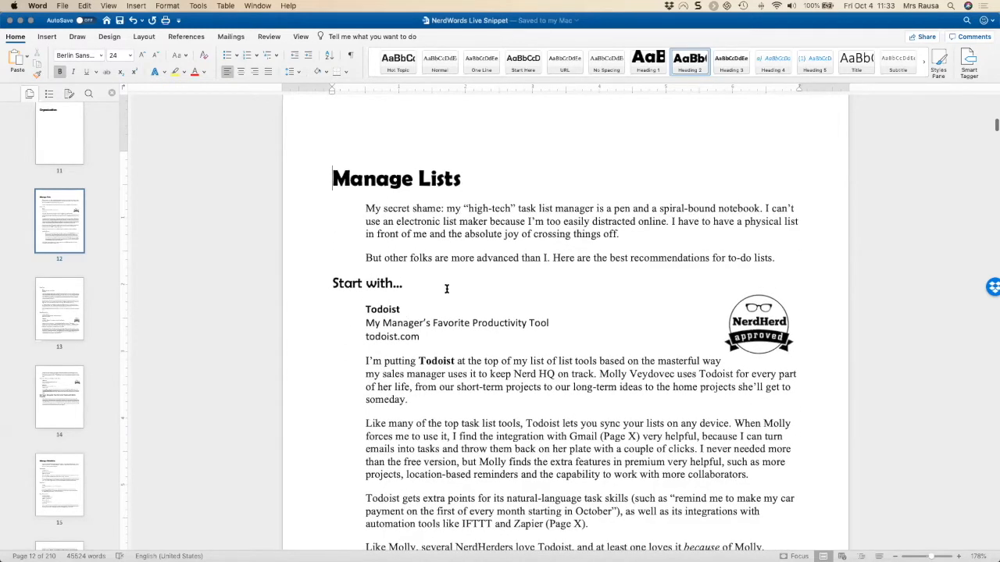
scroll(447, 290, down, 1)
scroll(448, 290, down, 20)
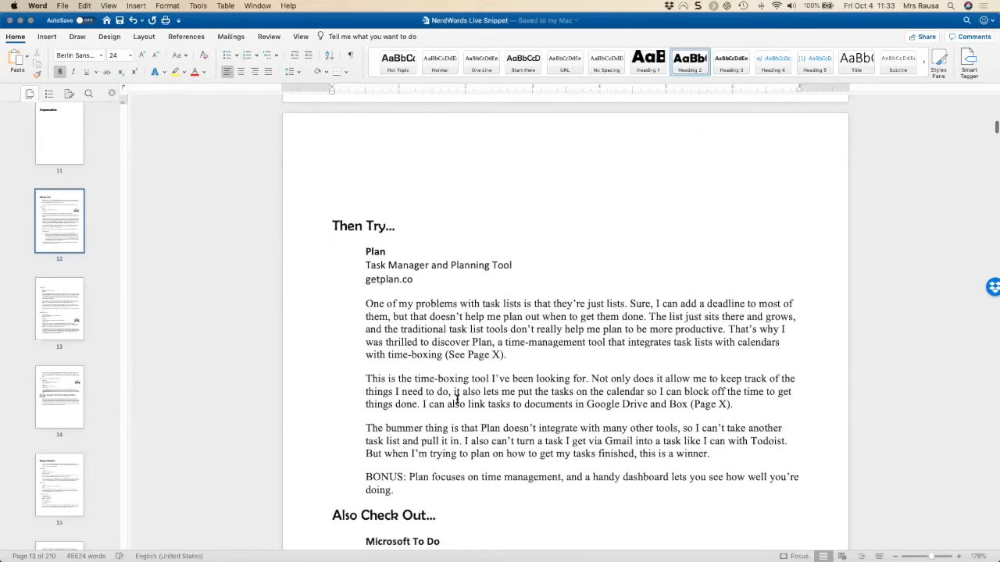
scroll(467, 430, down, 5)
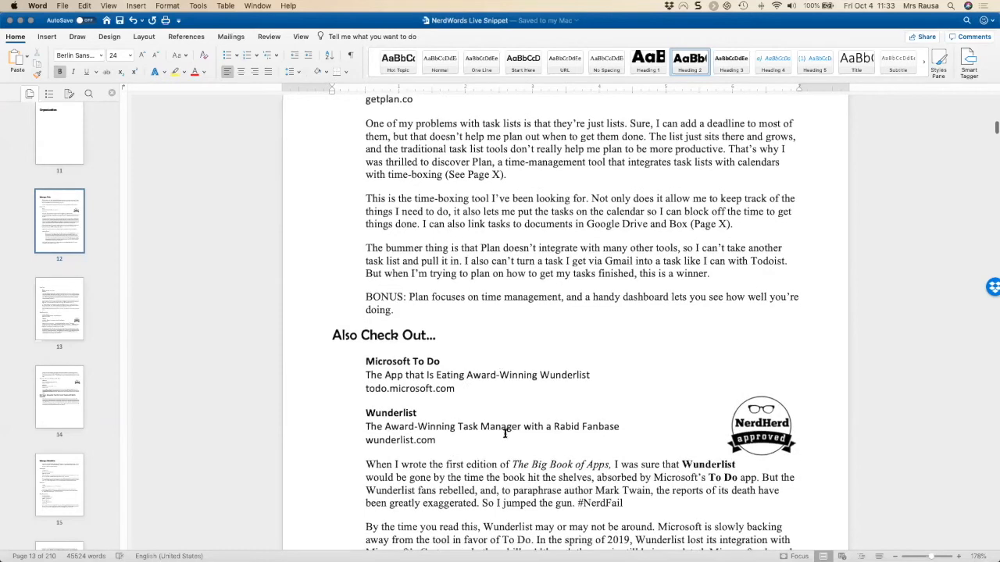
scroll(508, 439, down, 3)
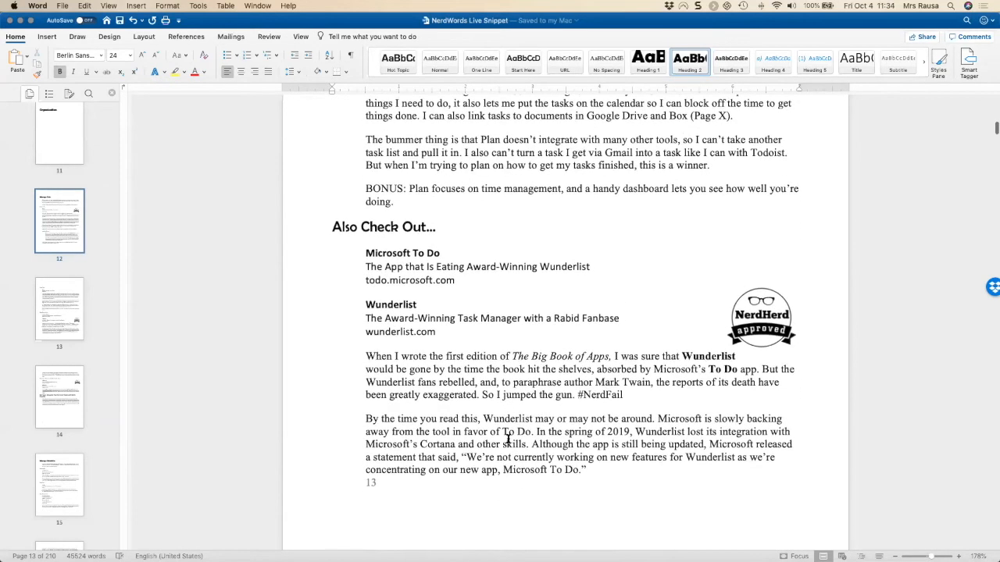
scroll(508, 438, up, 7)
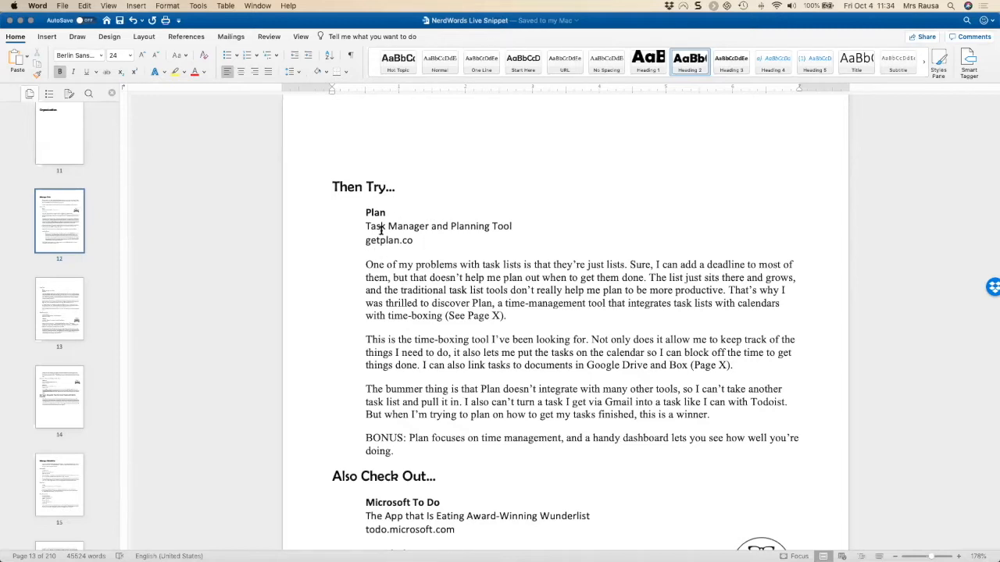
scroll(360, 188, up, 10)
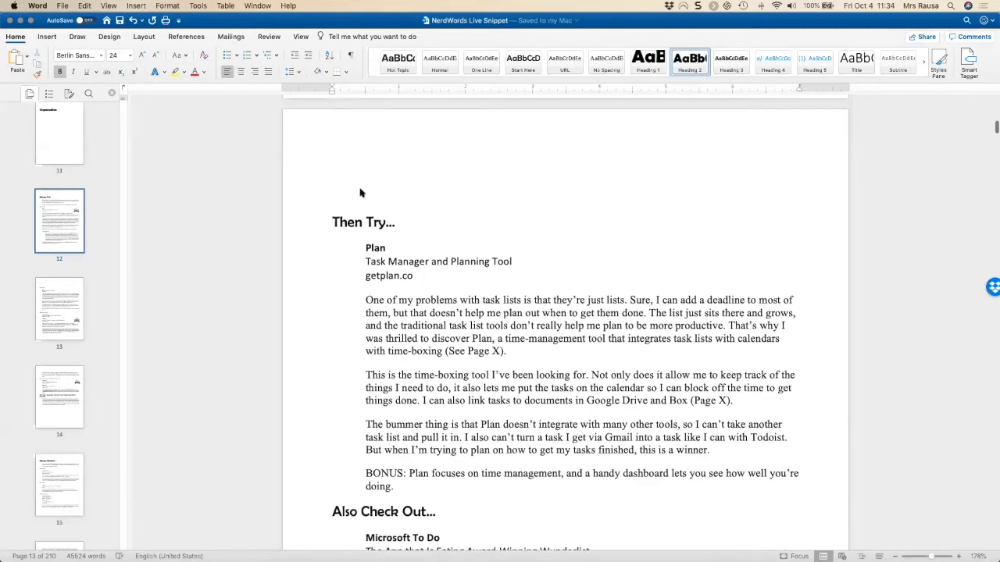
scroll(360, 190, up, 5)
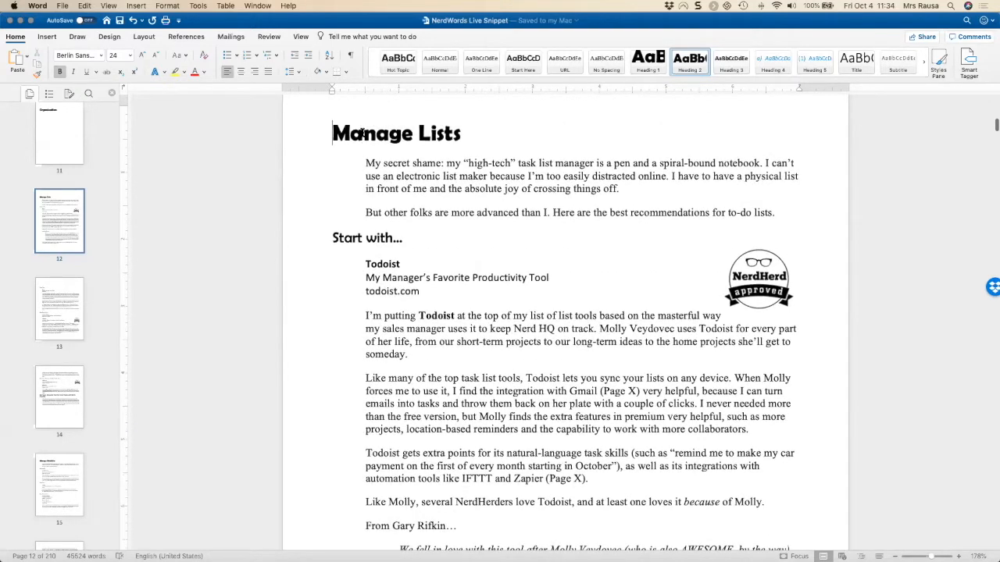
scroll(422, 217, down, 6)
scroll(415, 211, up, 3)
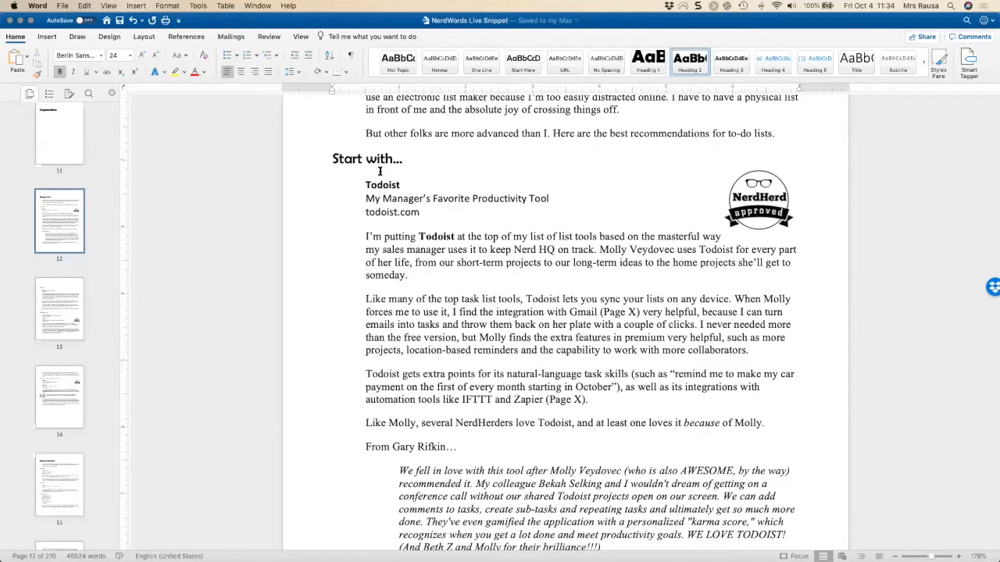
scroll(412, 168, up, 4)
scroll(413, 168, down, 8)
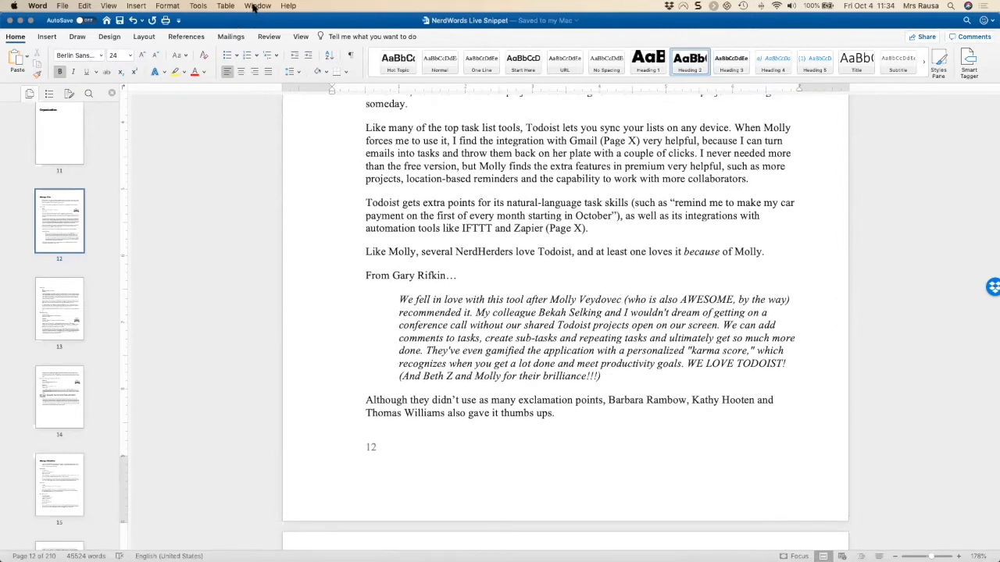
- Switch to the open document "The Magic is in Styles" and view the start of its first page
click(256, 6)
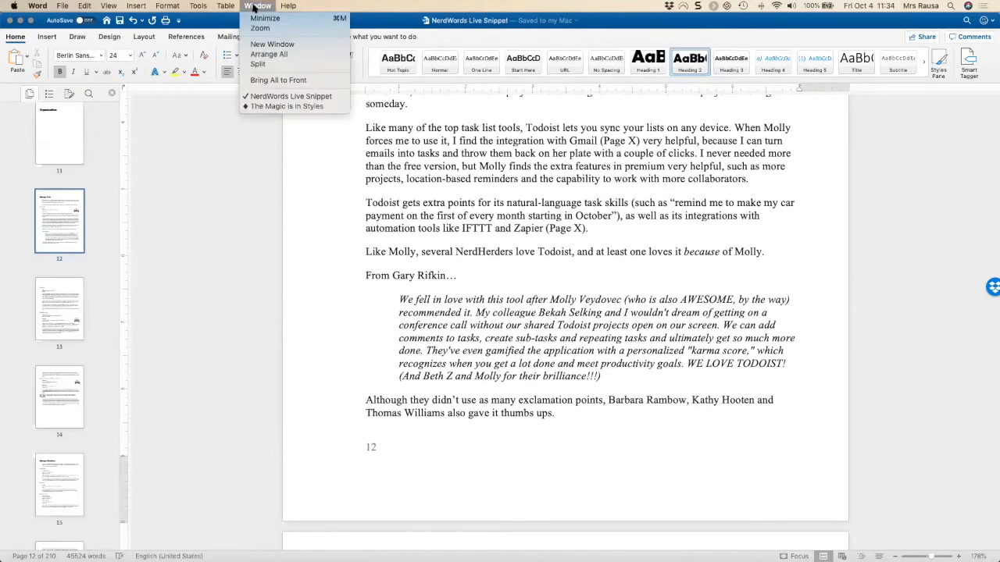
click(288, 107)
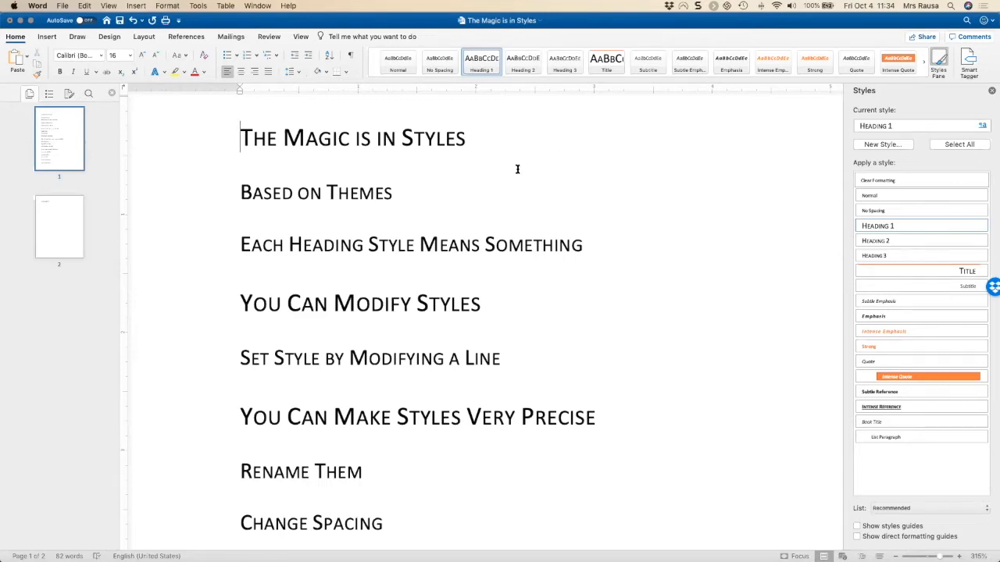
scroll(517, 169, up, 5)
scroll(517, 168, down, 3)
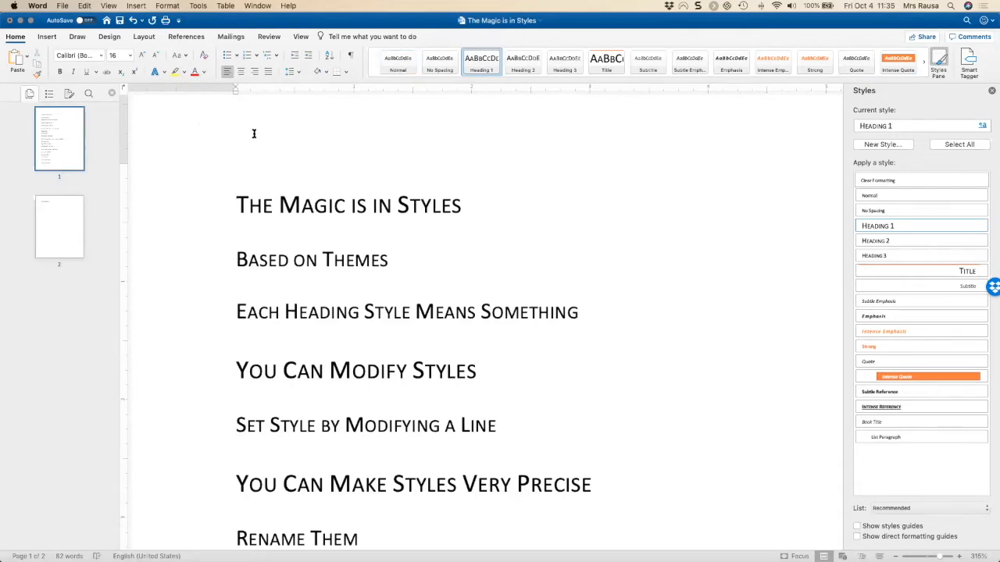
- Apply the Berlin theme to the document
click(111, 38)
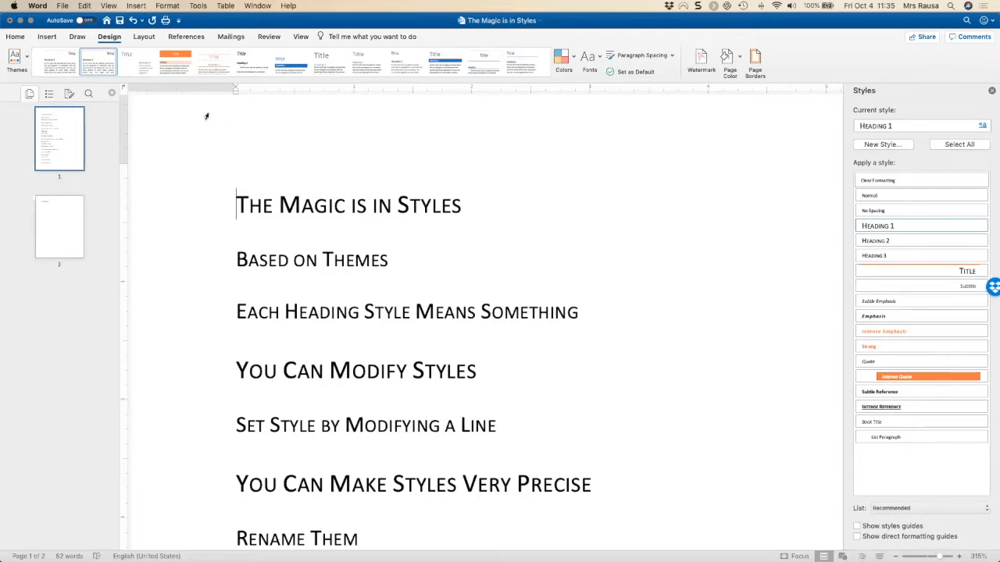
click(25, 58)
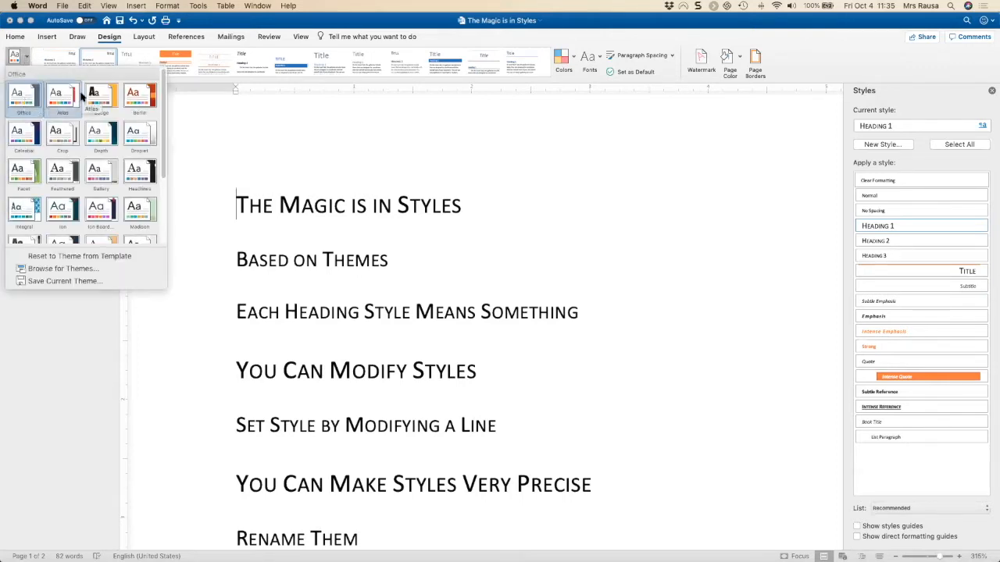
click(137, 98)
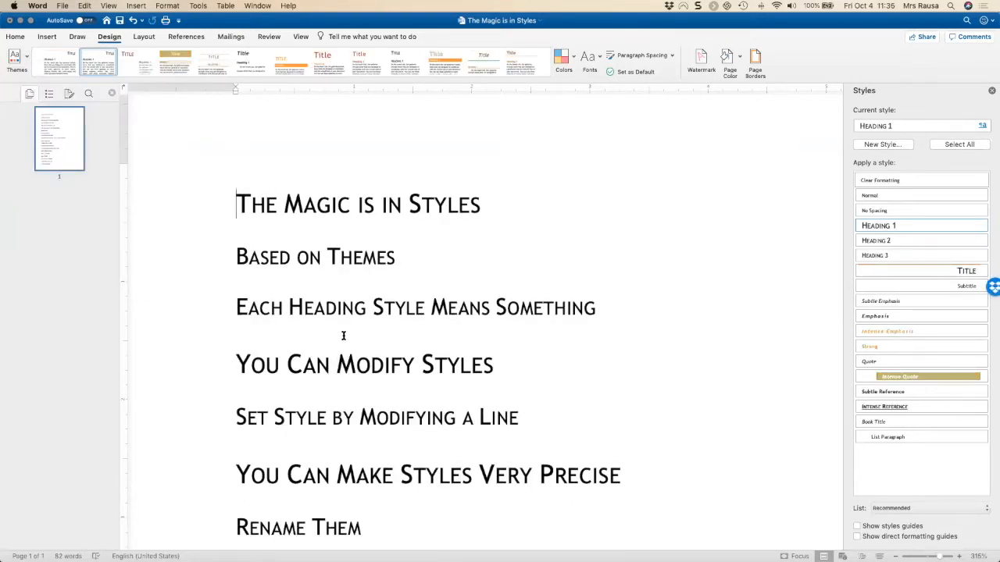
- Try several different style sets on the document's headings, including the one with white Heading 1 text on orange bands
click(54, 65)
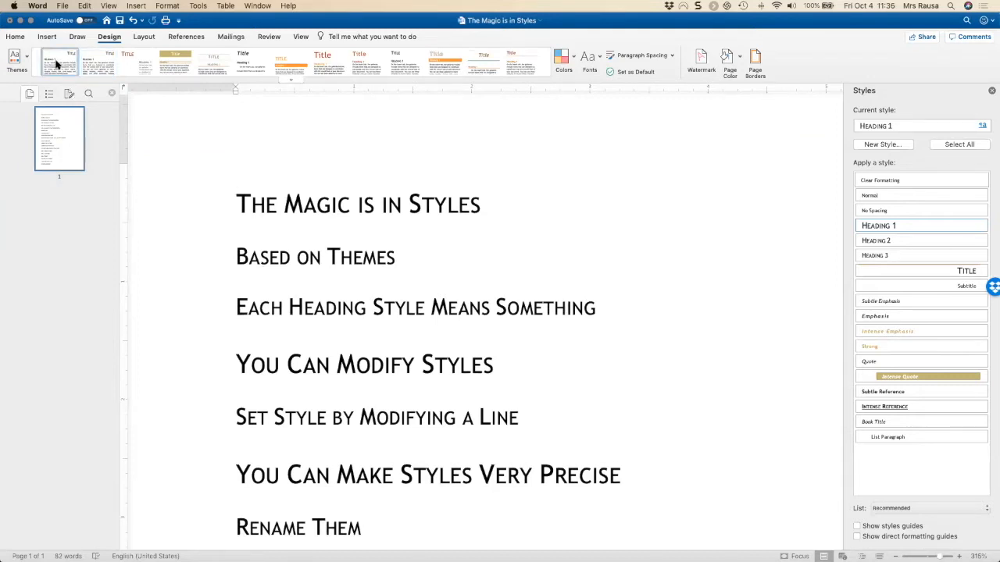
click(287, 64)
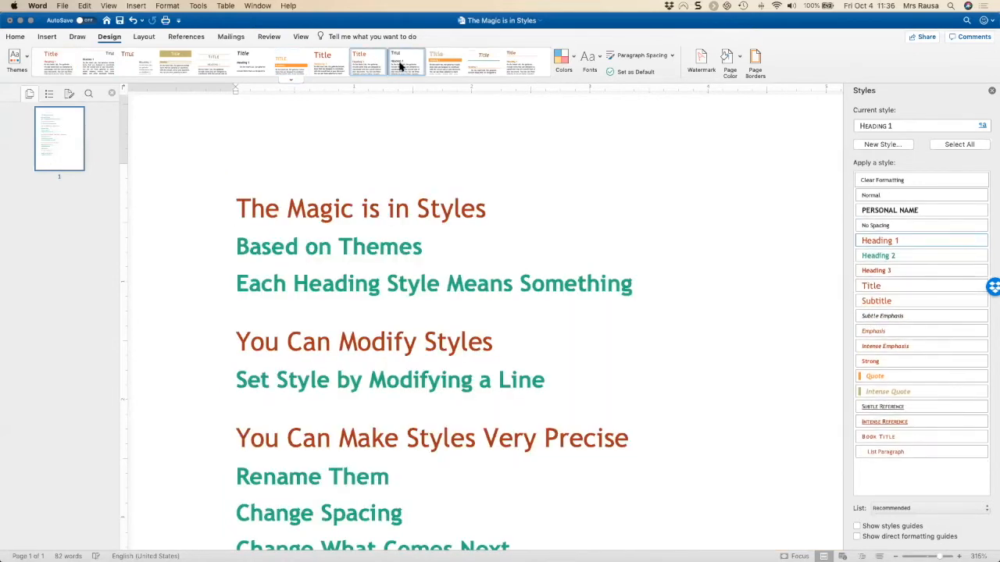
click(406, 64)
click(441, 67)
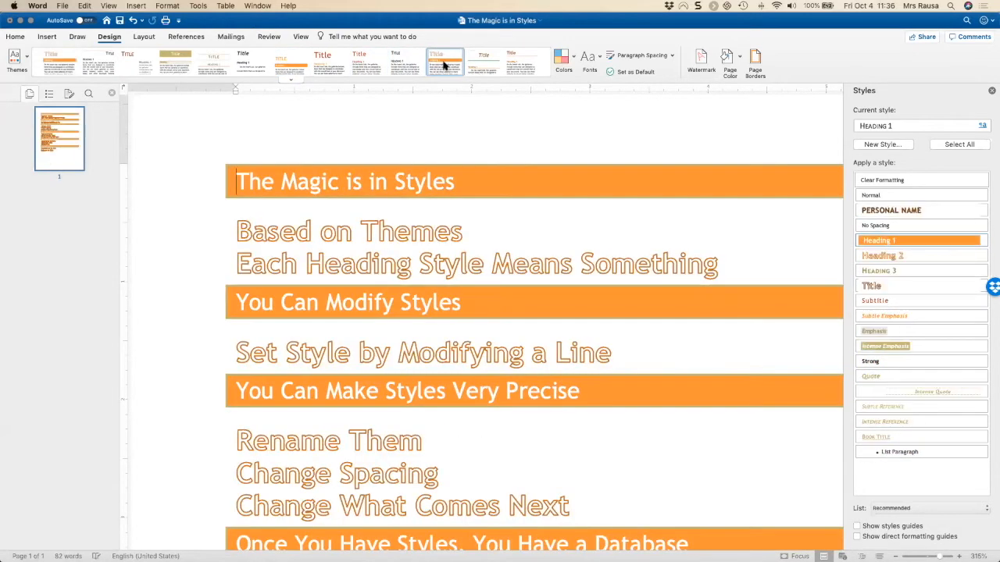
click(478, 64)
- Apply the last custom style set, with brown-orange Heading 1 and orange Heading 2 text, and choose the This Document style set
click(529, 66)
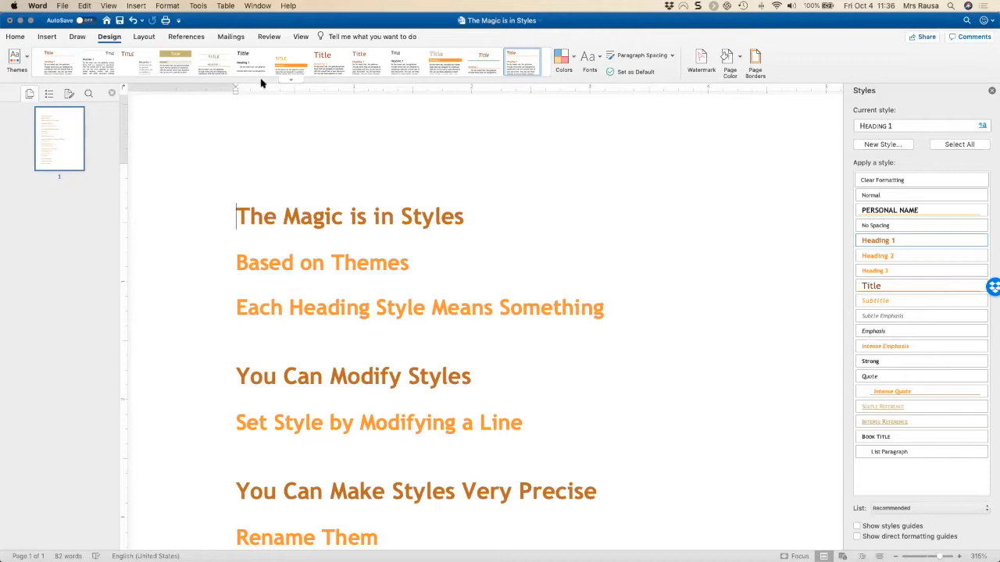
click(289, 80)
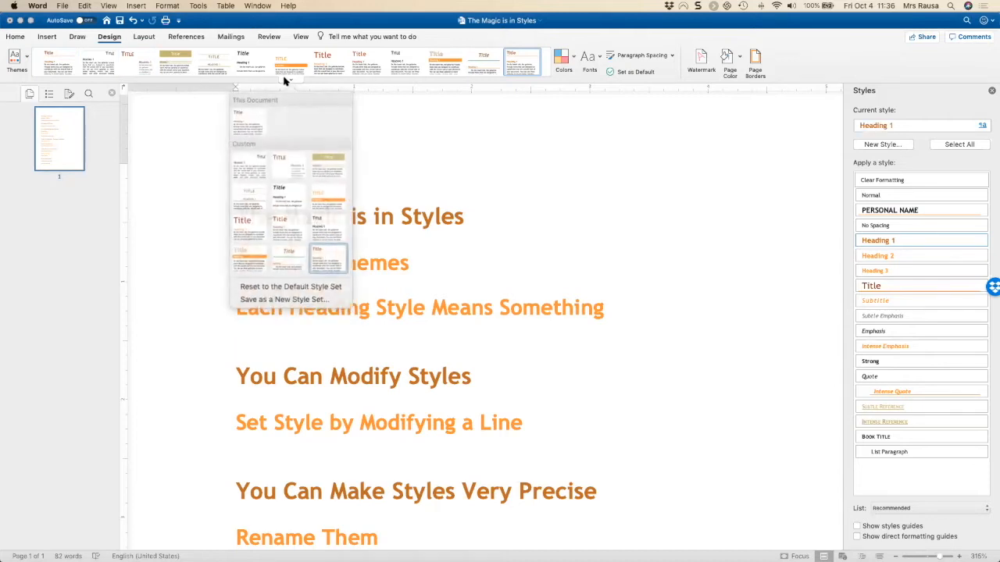
click(252, 123)
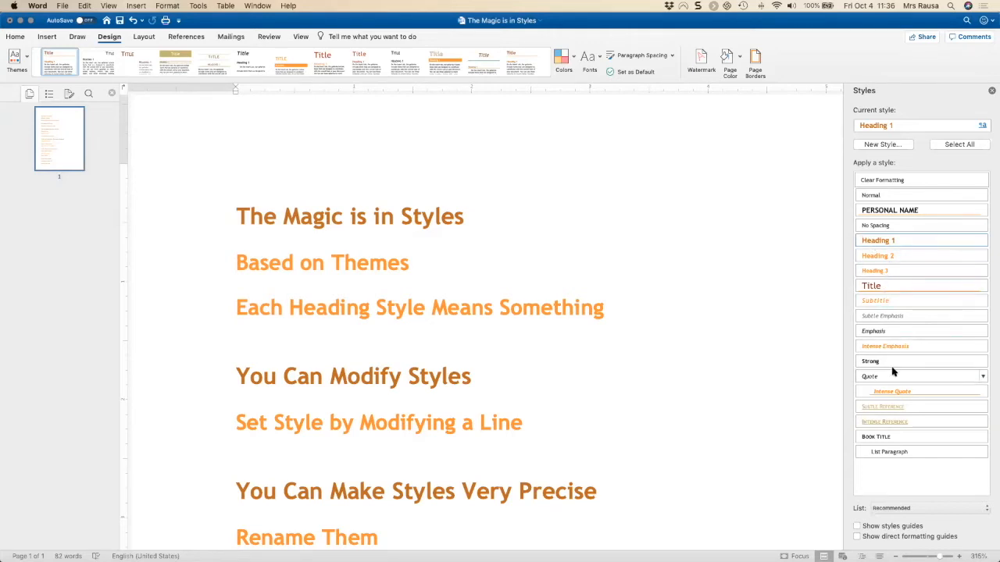
- Switch the document to Outline view and enlarge the outline to 236%
scroll(893, 371, down, 1)
scroll(576, 404, down, 3)
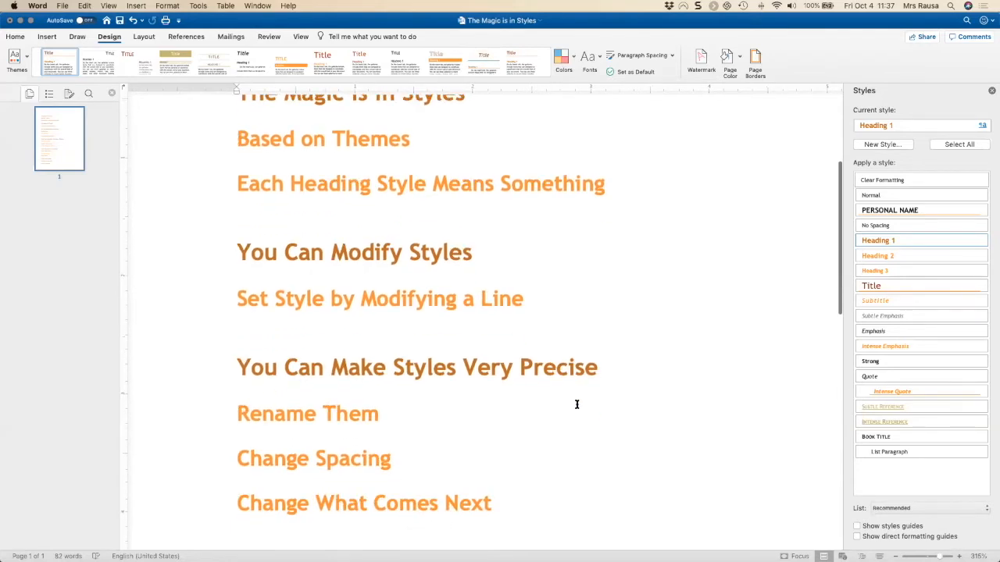
scroll(522, 410, down, 5)
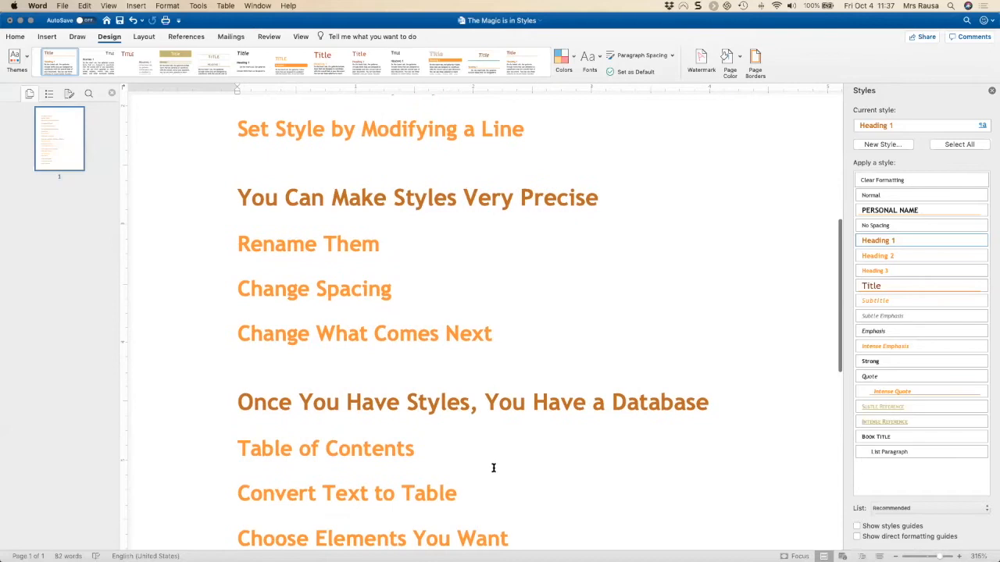
scroll(492, 467, down, 5)
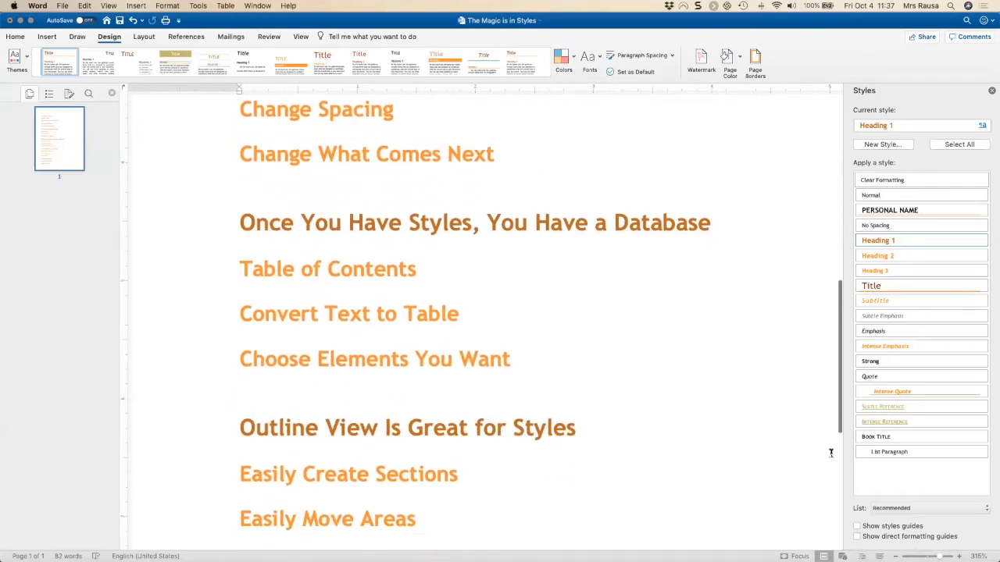
click(861, 556)
scroll(293, 241, up, 3)
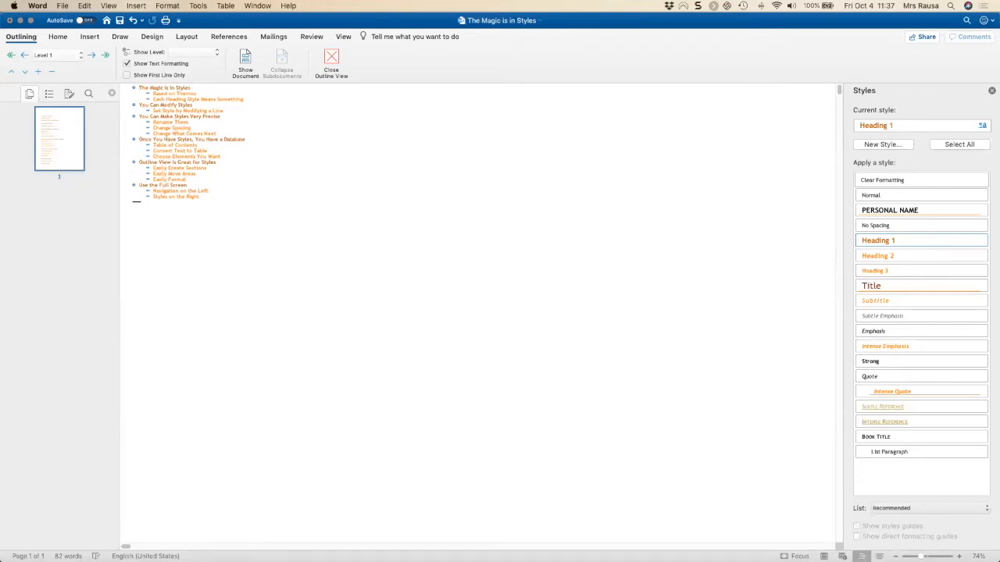
mouse_move(921, 556)
mouse_down()
mouse_move(948, 556)
mouse_move(934, 556)
mouse_up()
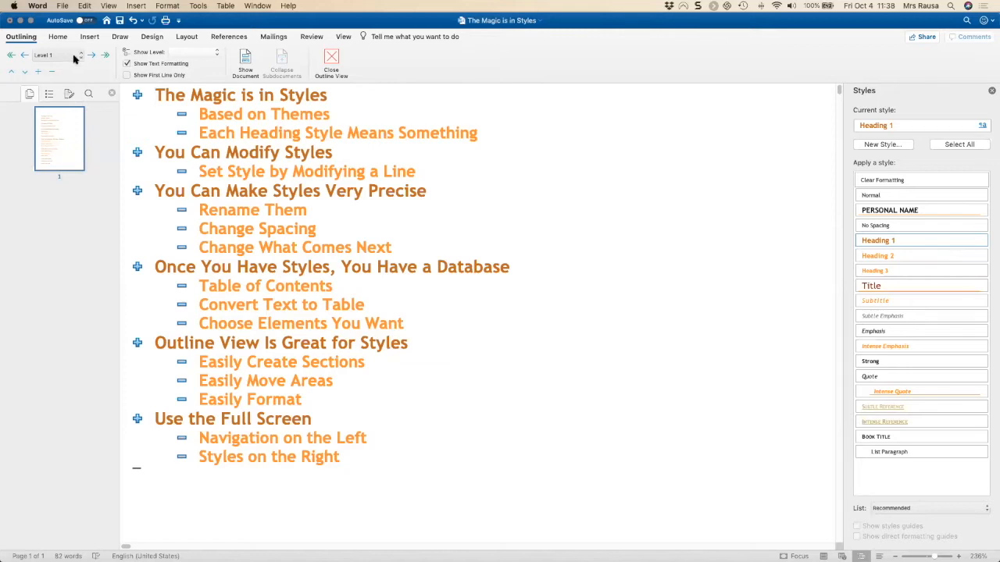
- Collapse the outline to Level 1 headings only, and expand it to show Level 3
click(184, 53)
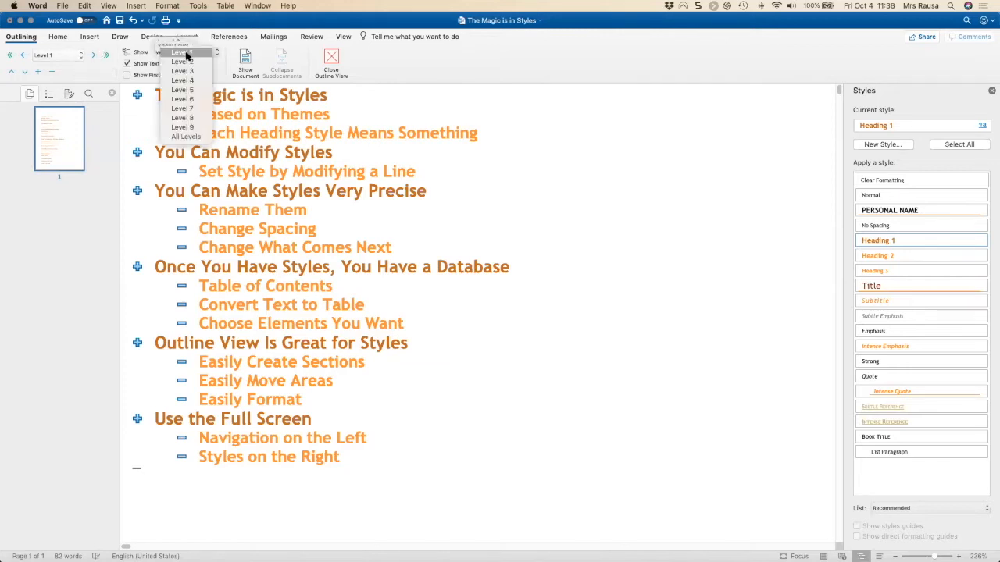
click(185, 53)
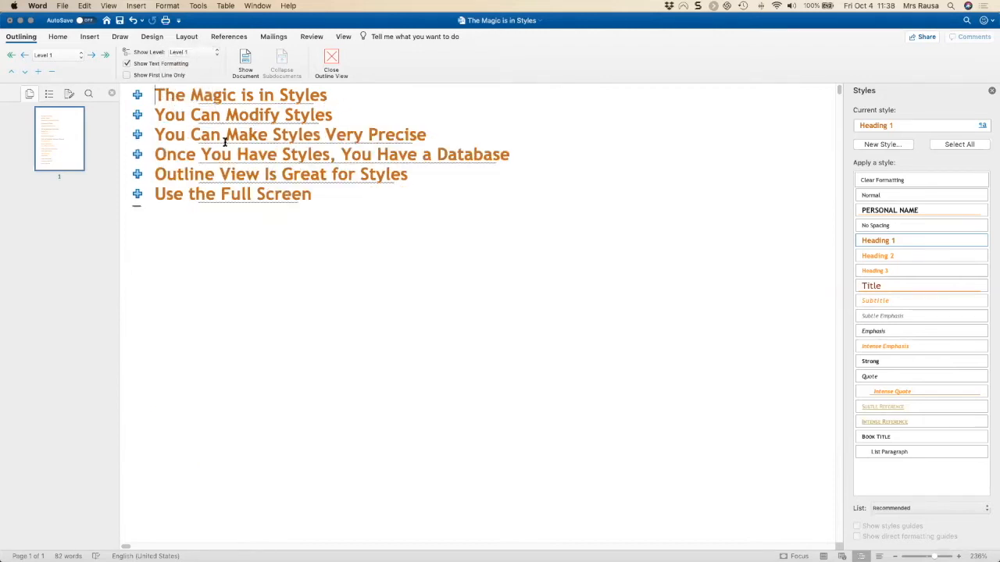
click(202, 51)
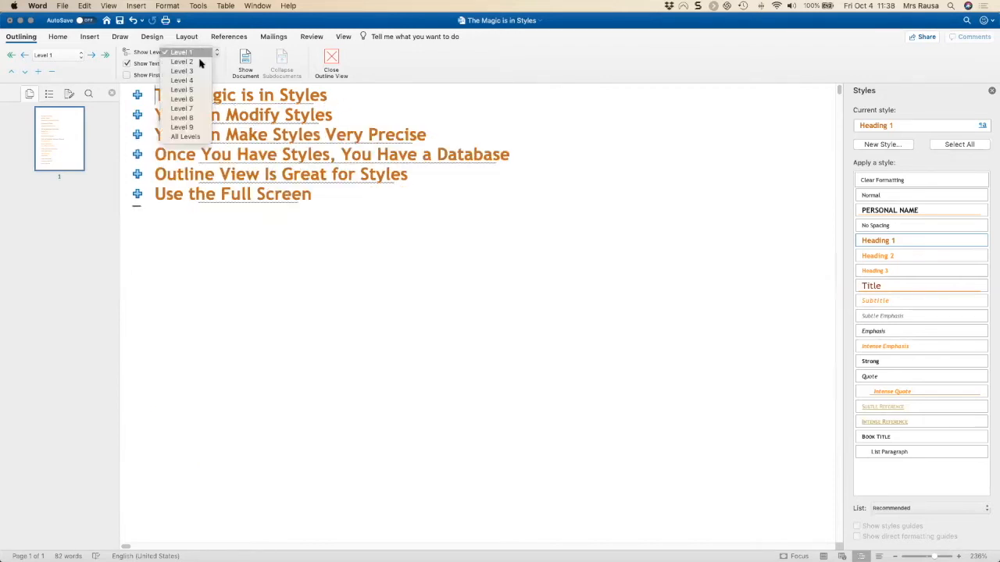
click(198, 71)
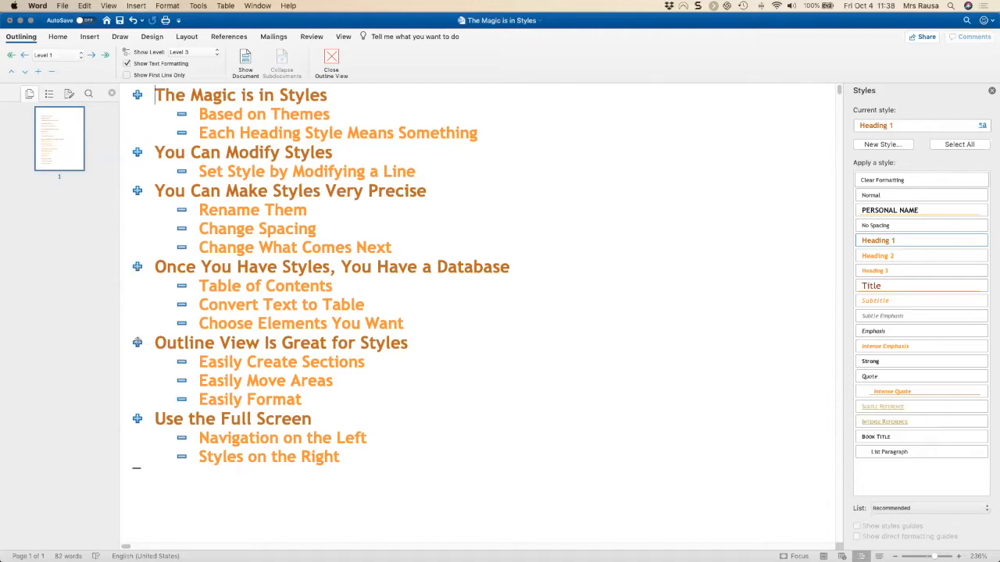
- Move the "Outline View Is Great for Styles" section with its subheadings above "You Can Modify Styles"
drag(136, 342, 145, 142)
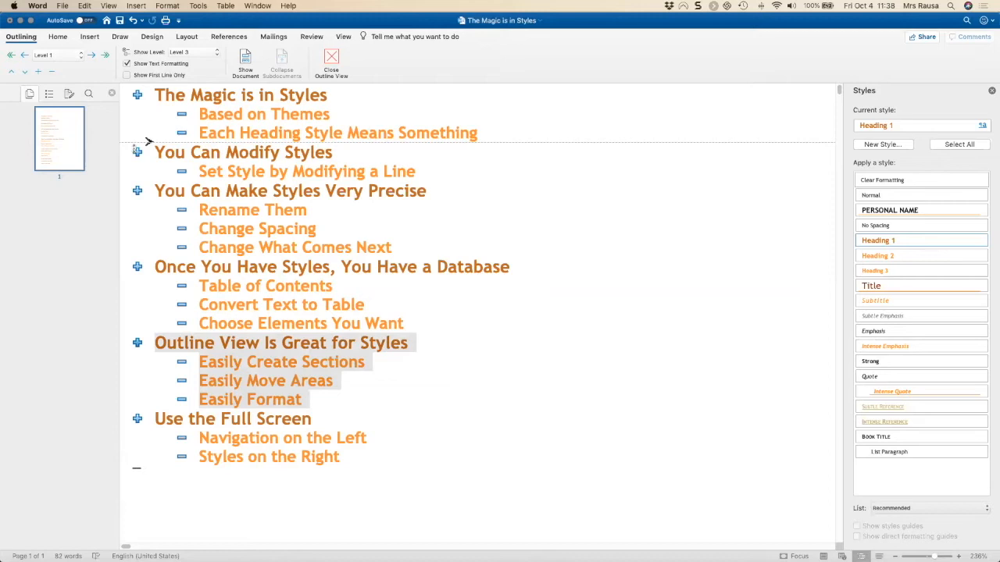
drag(144, 141, 144, 143)
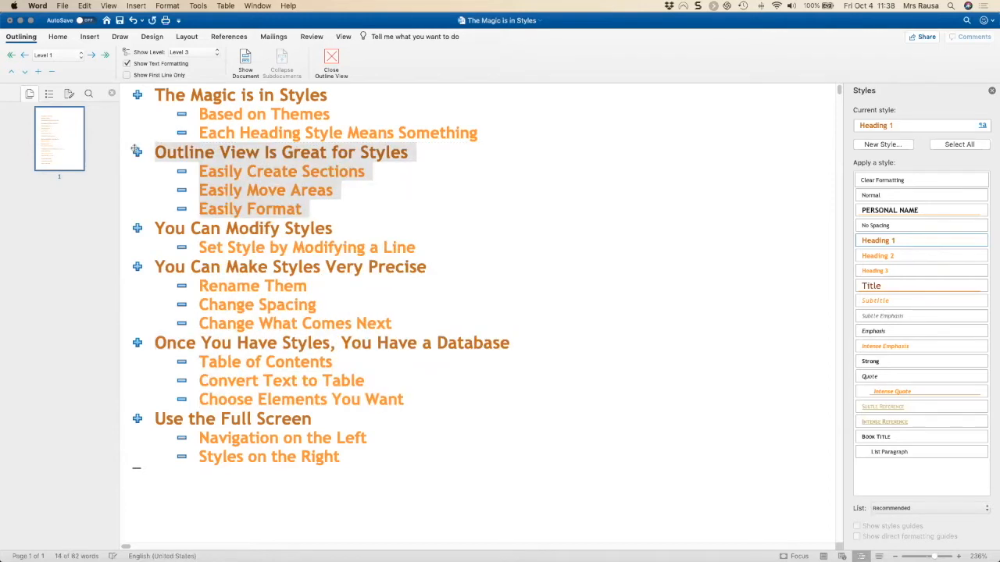
- Collapse the outline to Level 1, and move "Outline View Is Great for Styles" below "You Can Modify Styles" and back above it
click(191, 52)
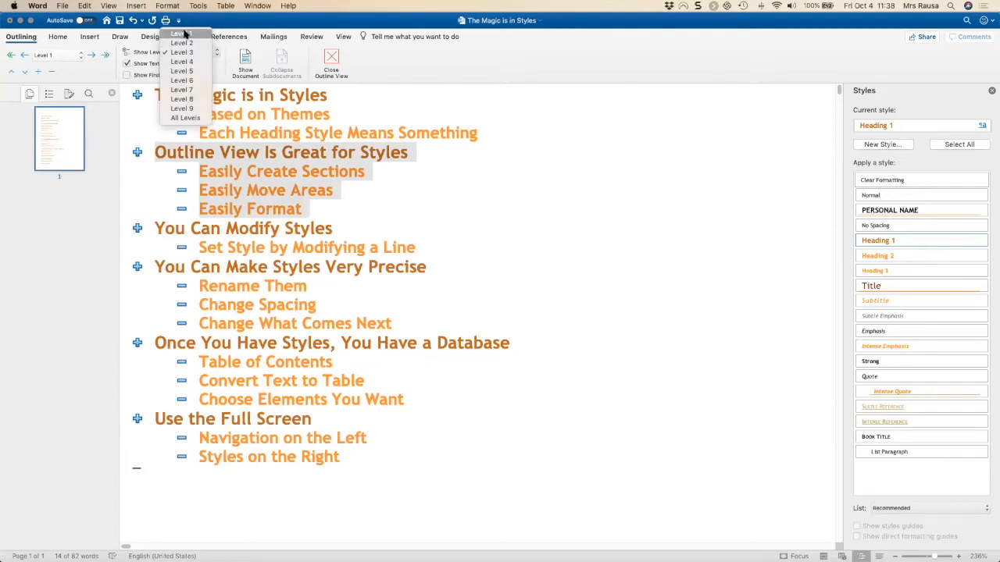
click(182, 33)
mouse_move(138, 114)
mouse_down()
mouse_move(147, 181)
mouse_move(138, 114)
mouse_up()
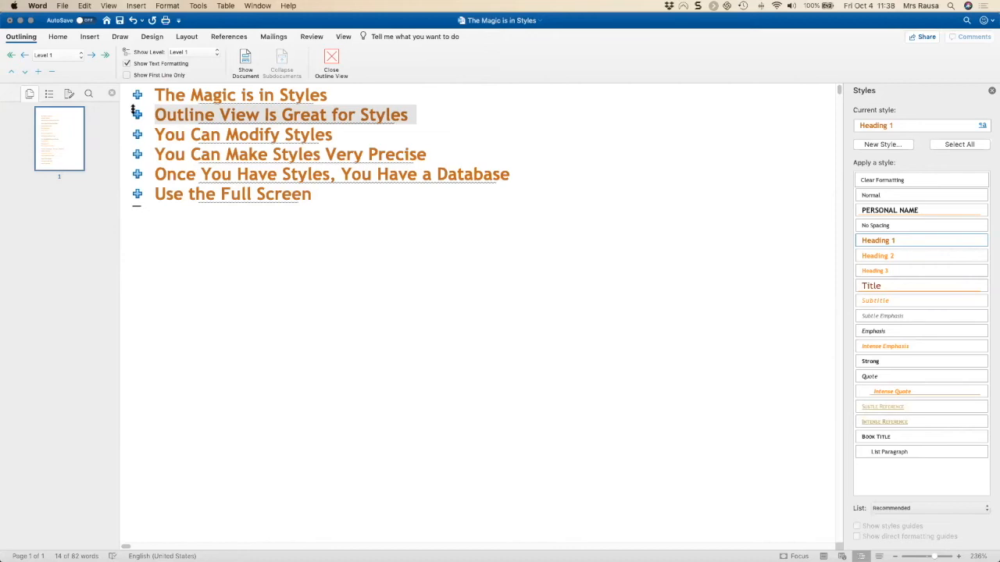
key(ctrl+shift+Down)
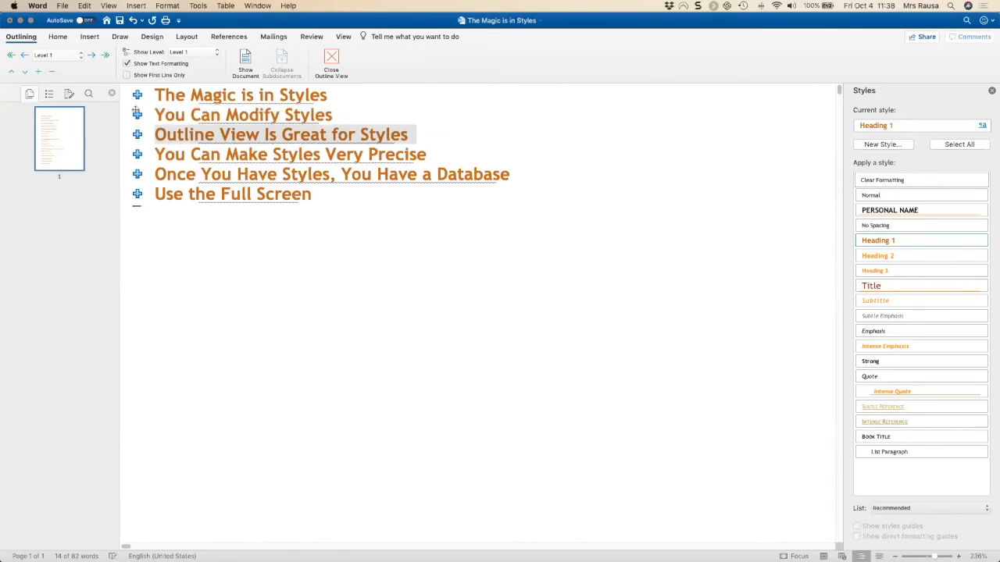
mouse_move(137, 135)
mouse_down()
mouse_move(147, 103)
mouse_move(137, 115)
mouse_up()
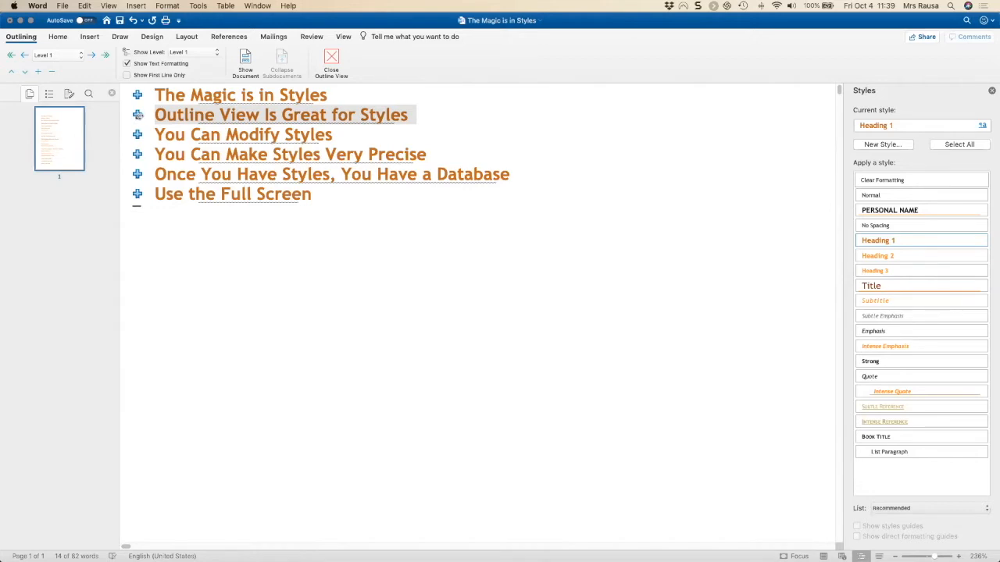
- Expand the outline to show Level 2, and extend the shown levels to Level 4
click(192, 53)
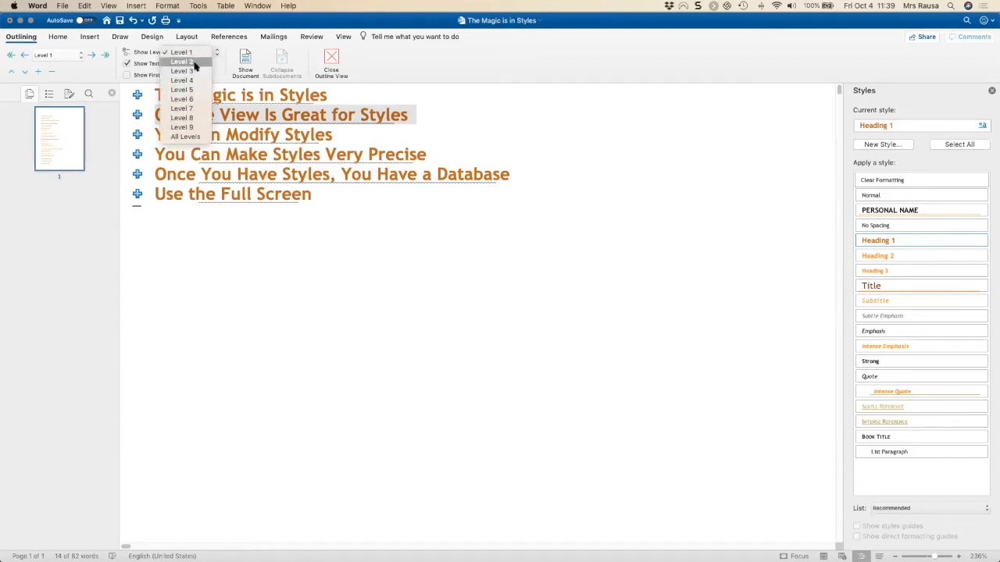
click(193, 62)
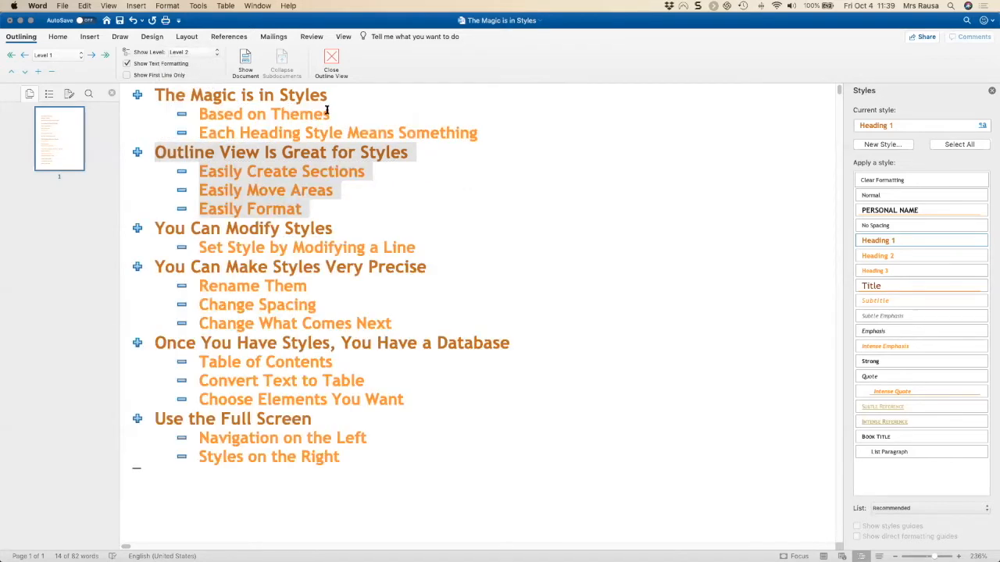
click(193, 53)
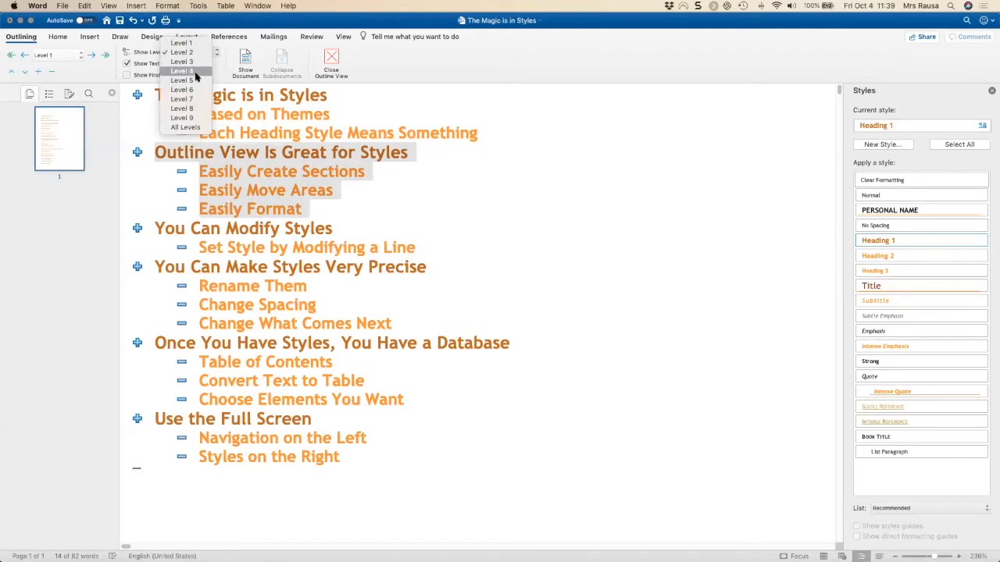
click(194, 72)
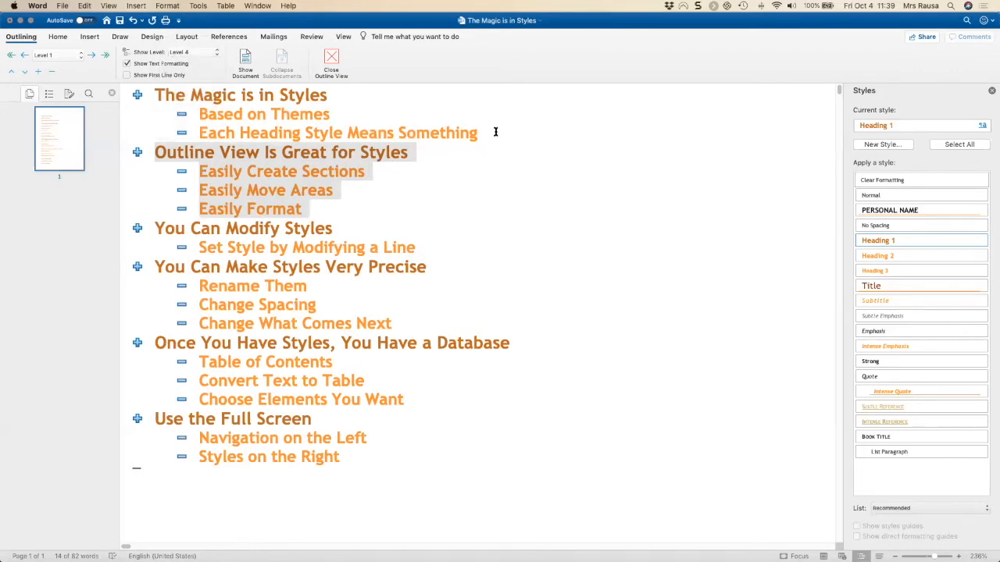
- Insert a Normal-style line under "Easily Move Areas" reading "This is what happens when I change a style"
click(435, 148)
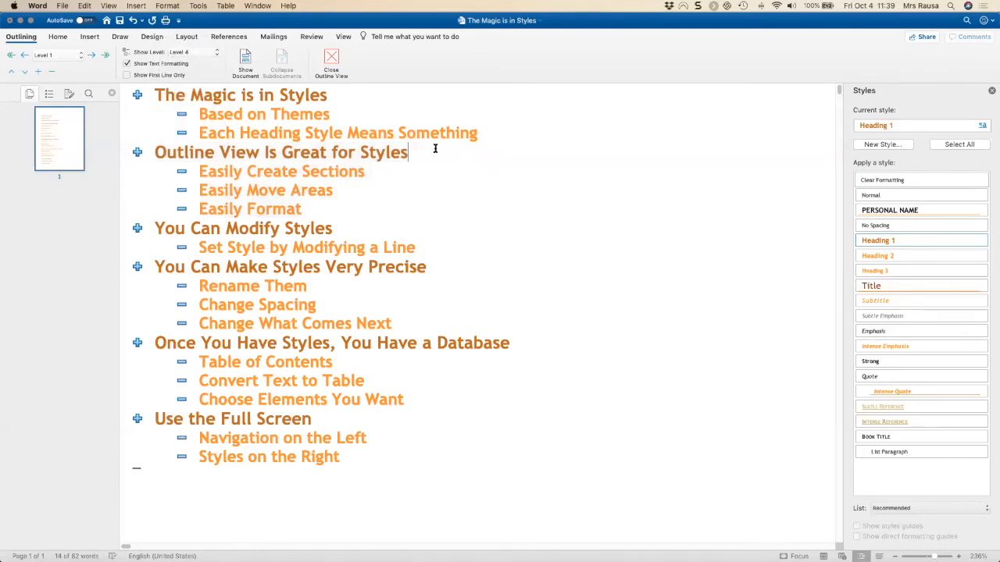
click(367, 172)
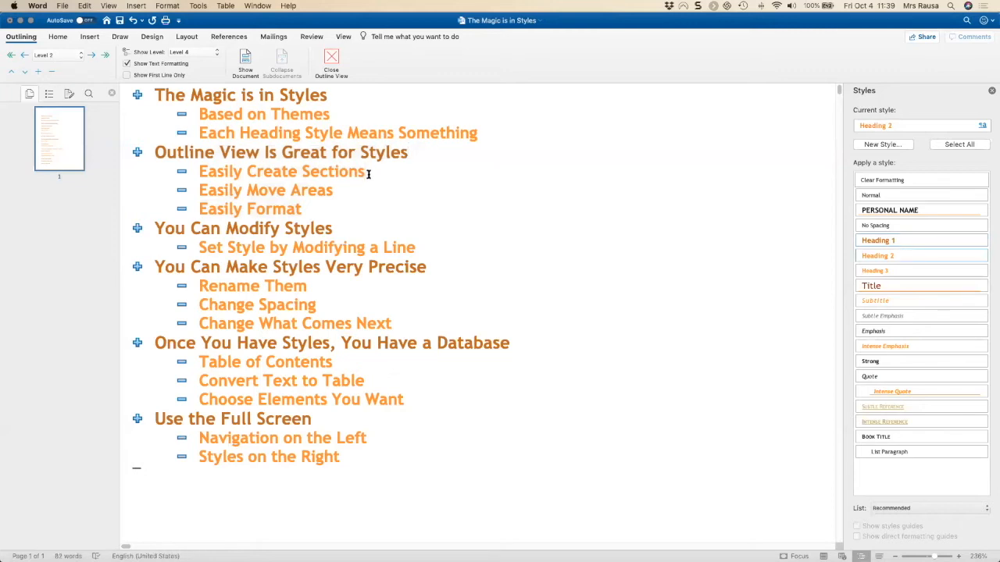
click(346, 191)
key(Return)
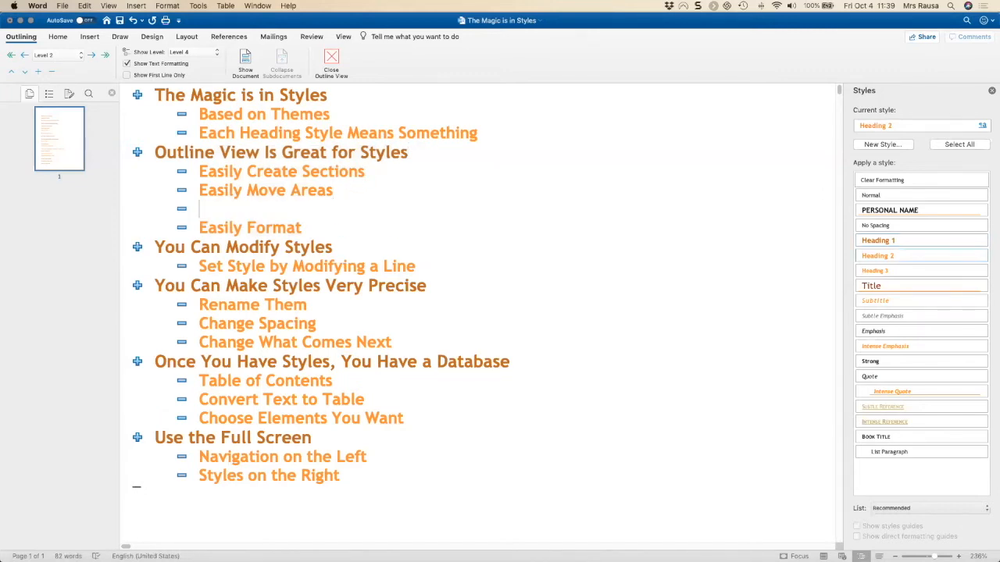
key(Tab)
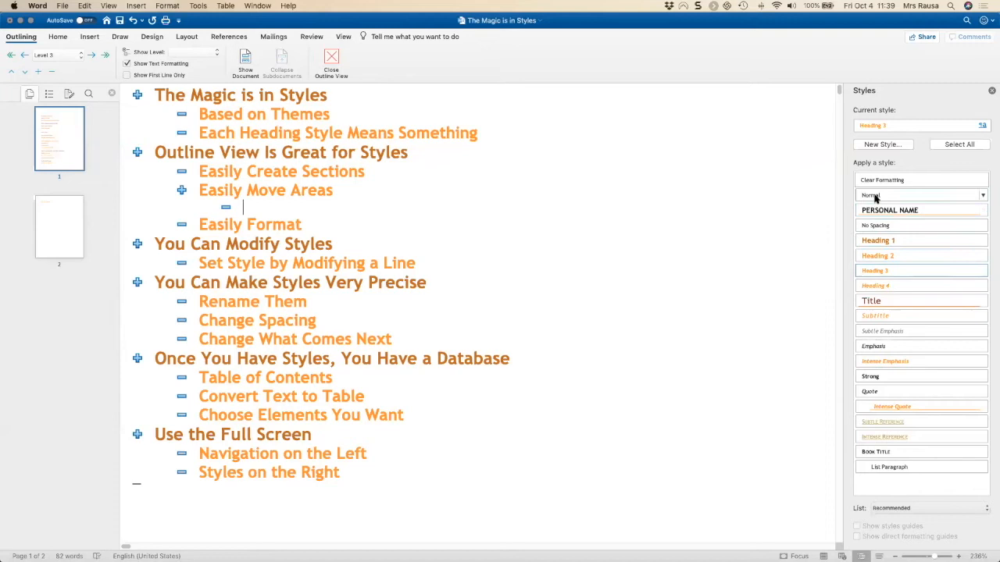
click(874, 197)
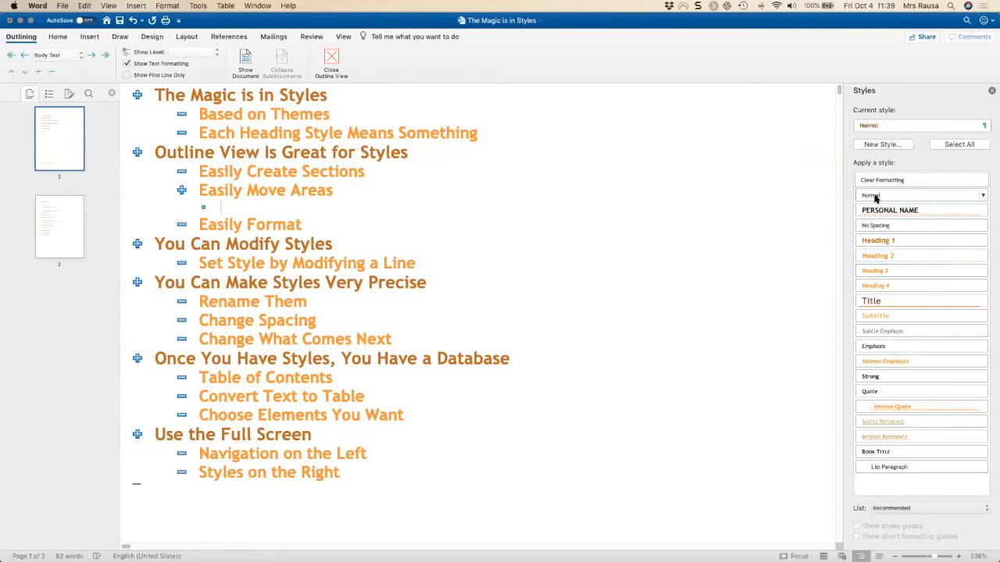
text(This is what ha)
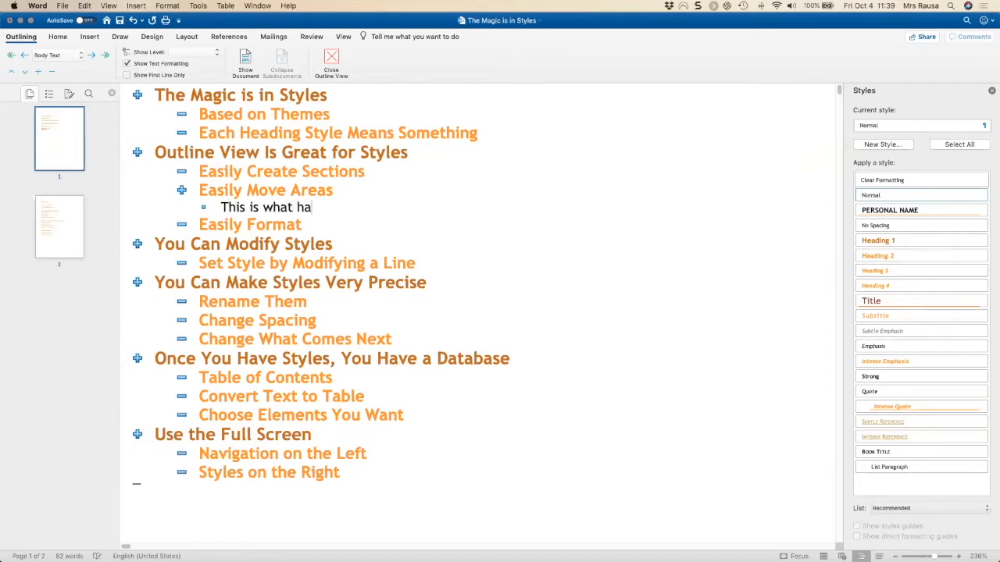
text(ppens when I change a style)
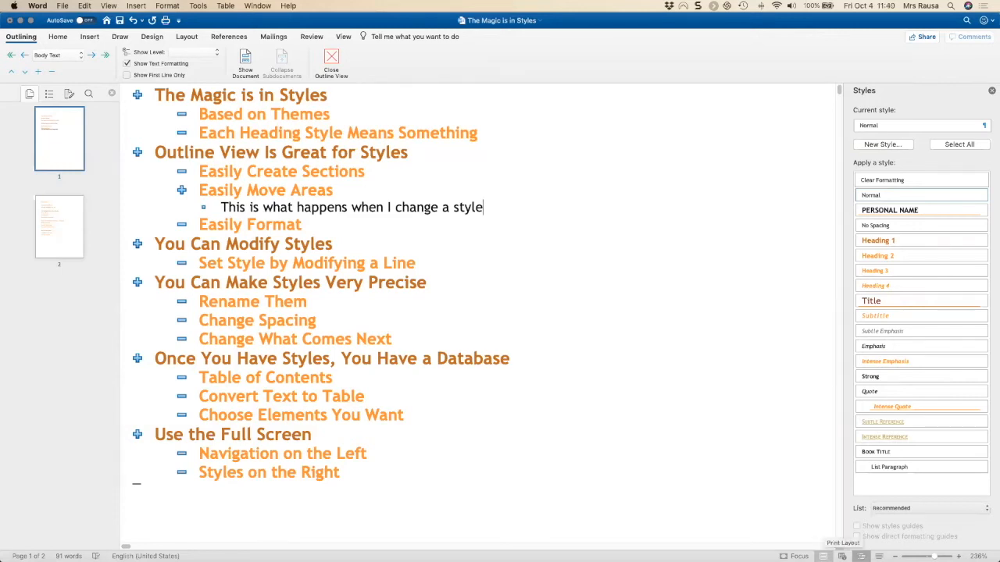
- Switch to Print Layout and examine how the new body line and the surrounding headings are laid out across the pages
click(842, 555)
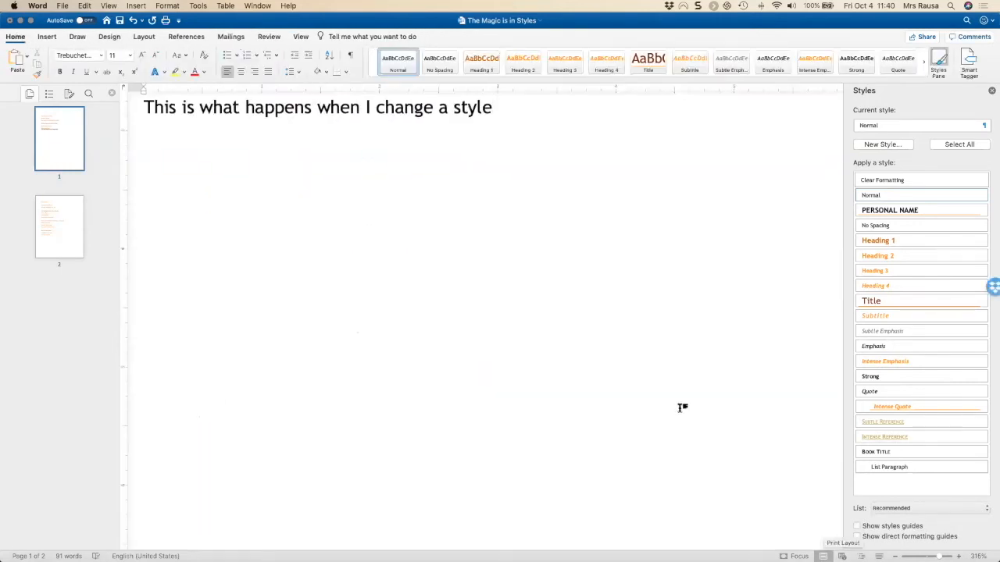
scroll(681, 409, up, 8)
scroll(682, 408, down, 5)
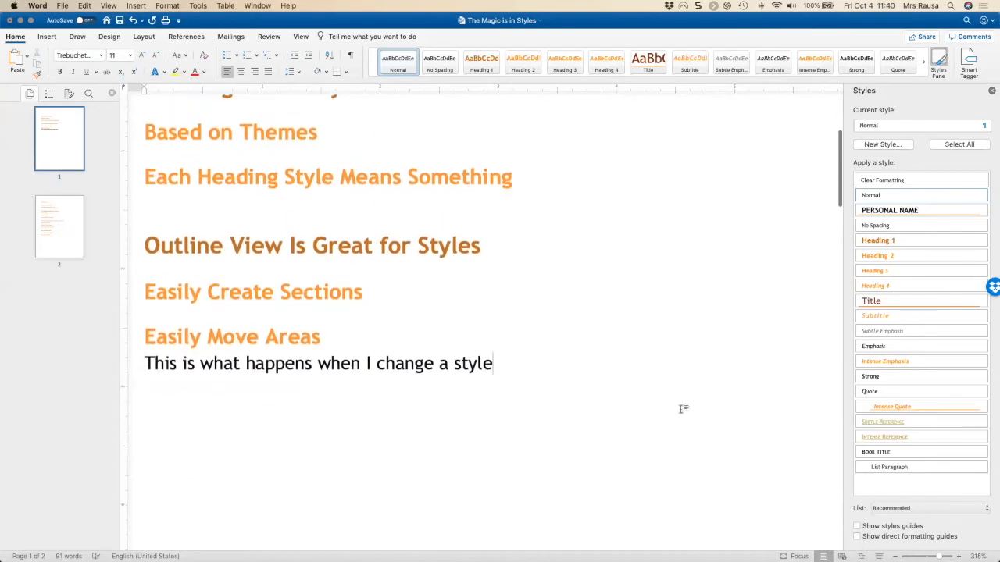
scroll(681, 409, up, 1)
scroll(378, 433, down, 10)
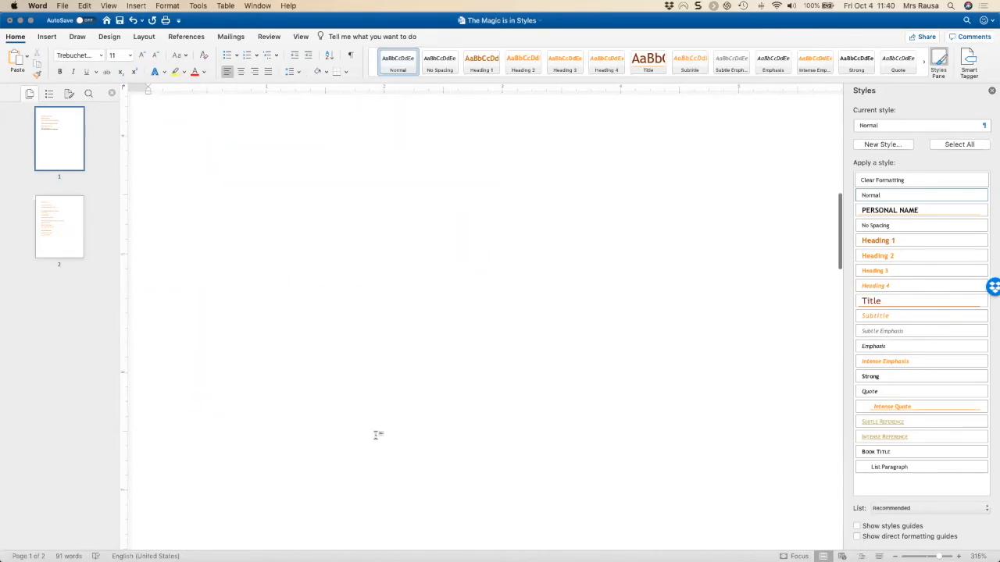
scroll(374, 435, down, 5)
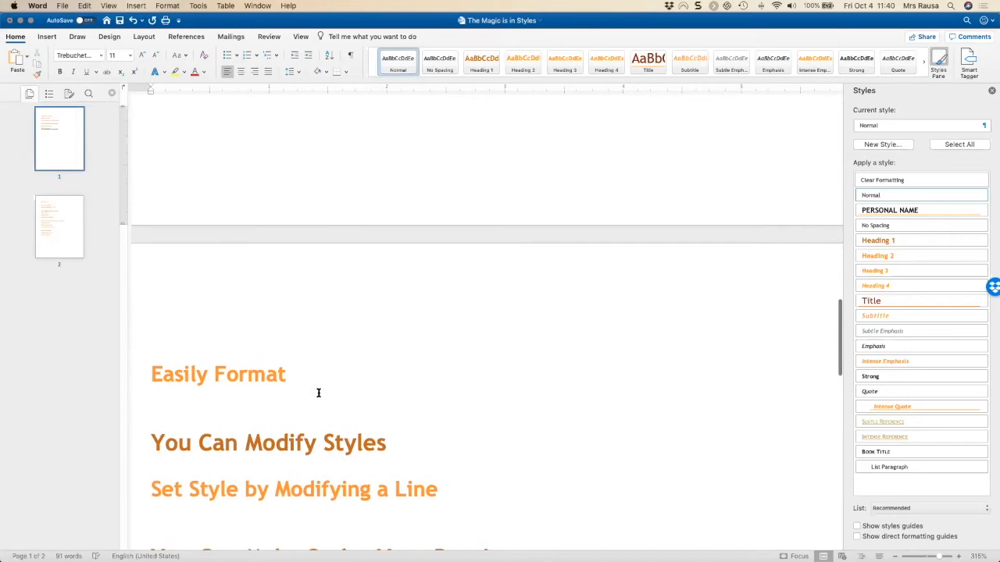
scroll(318, 393, up, 8)
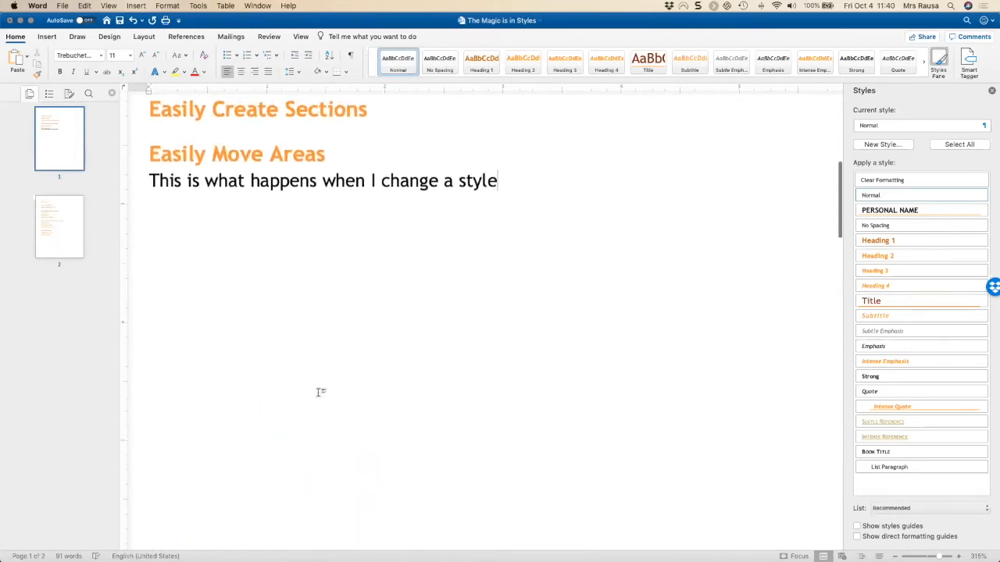
scroll(318, 393, up, 3)
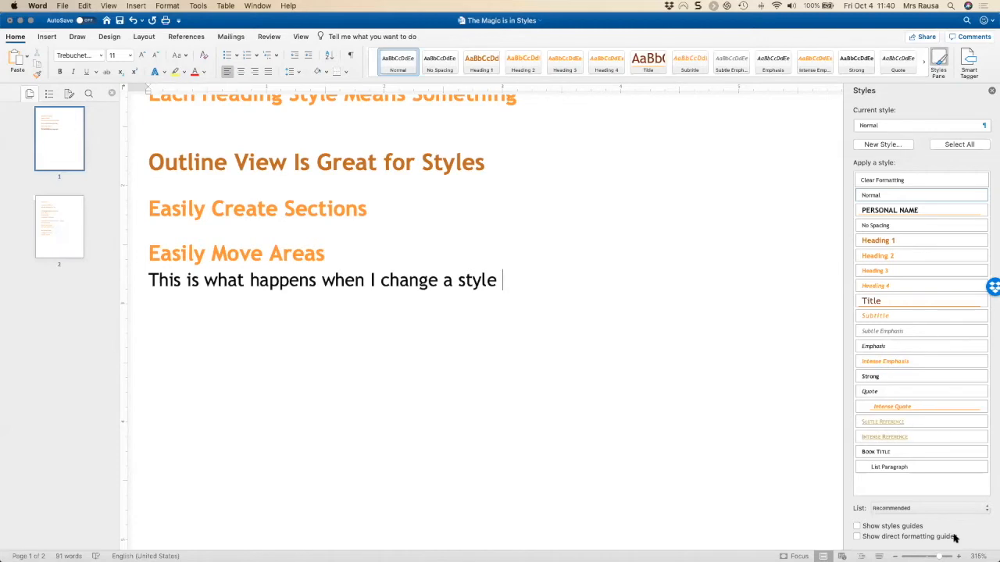
- Return to Outline view and add the Level 3 heading "You're gonna love this" directly under "Easily Move Areas"
click(860, 556)
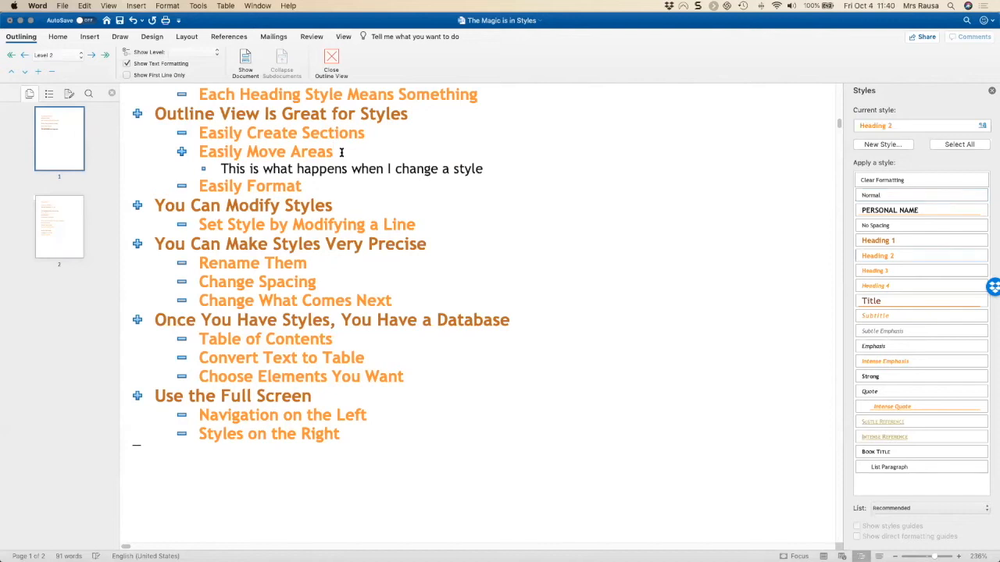
key(Return)
key(Tab)
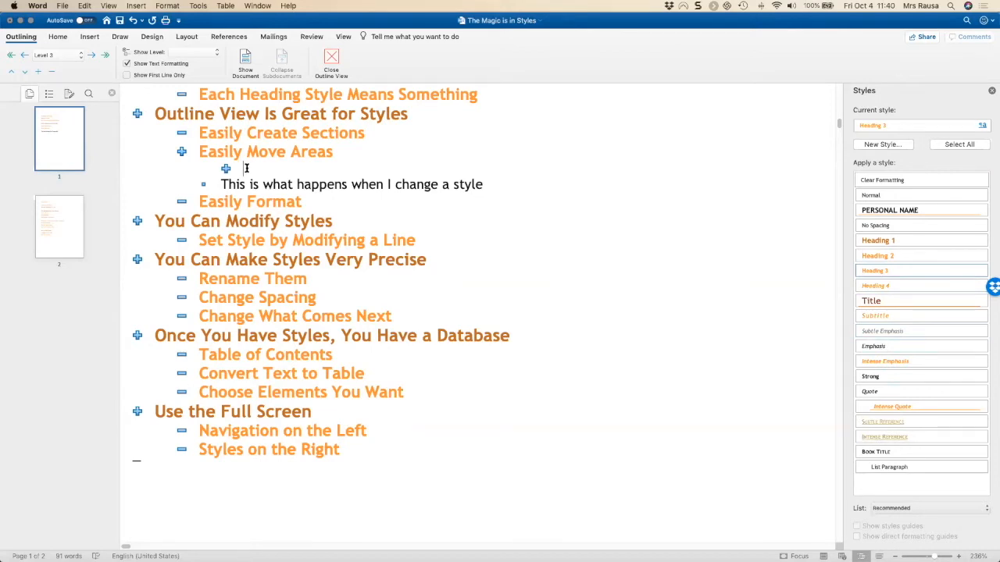
text(You're gonna live)
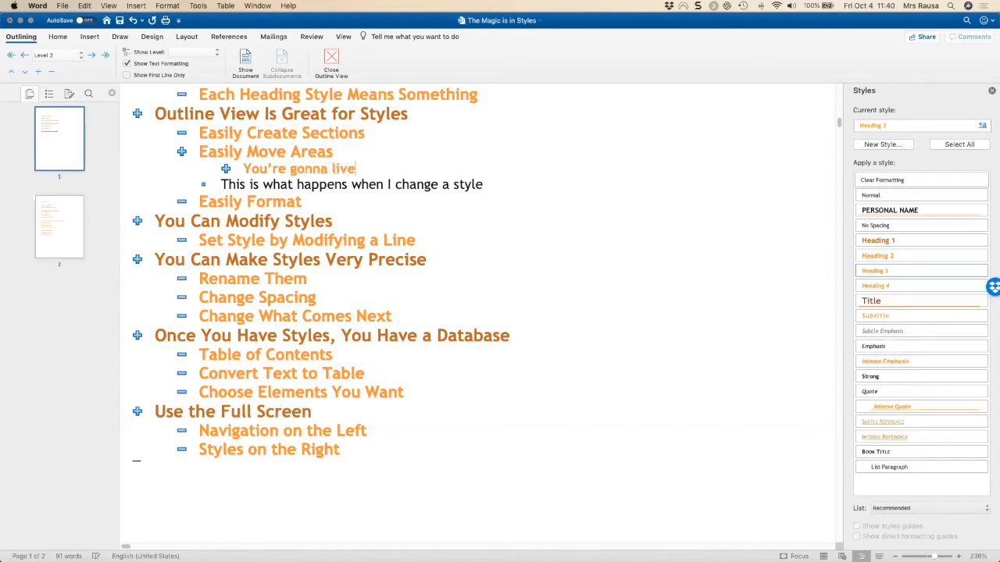
text(ive)
key(BackSpace)
key(BackSpace)
key(BackSpace)
key(BackSpace)
text(love this)
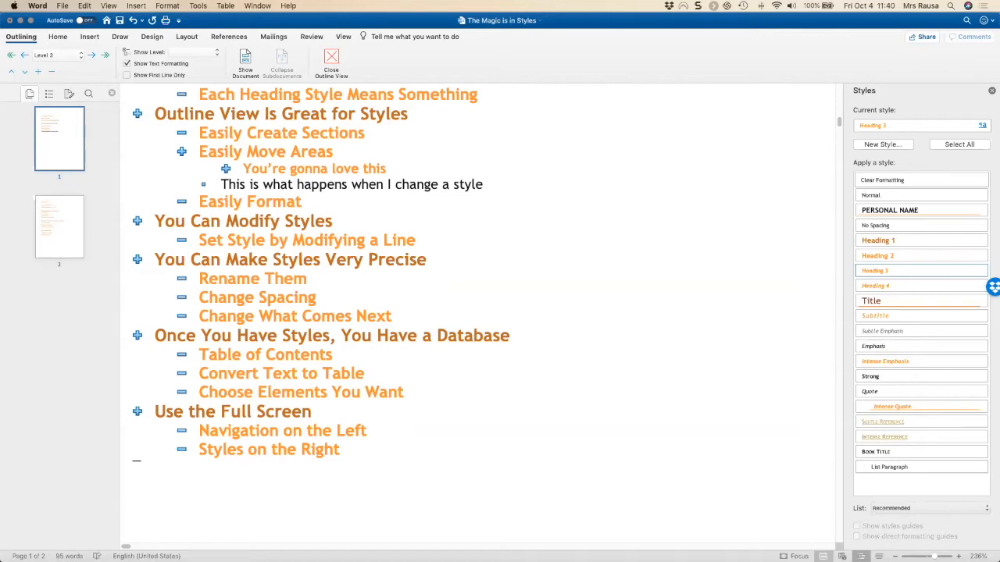
- Switch back to Print Layout, review the opening headings, and display the document's heading map beside the page
click(824, 556)
scroll(413, 286, up, 5)
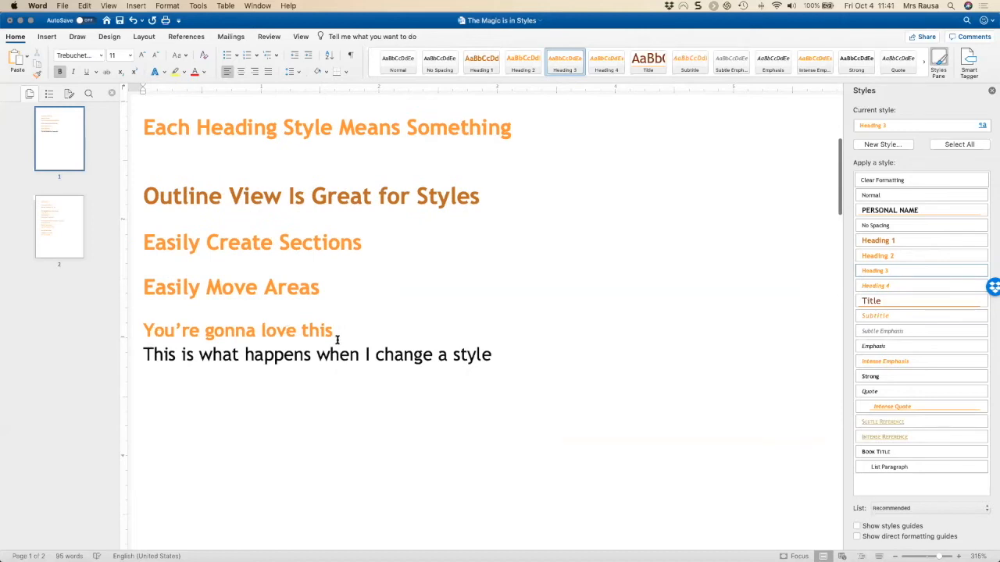
scroll(336, 339, up, 5)
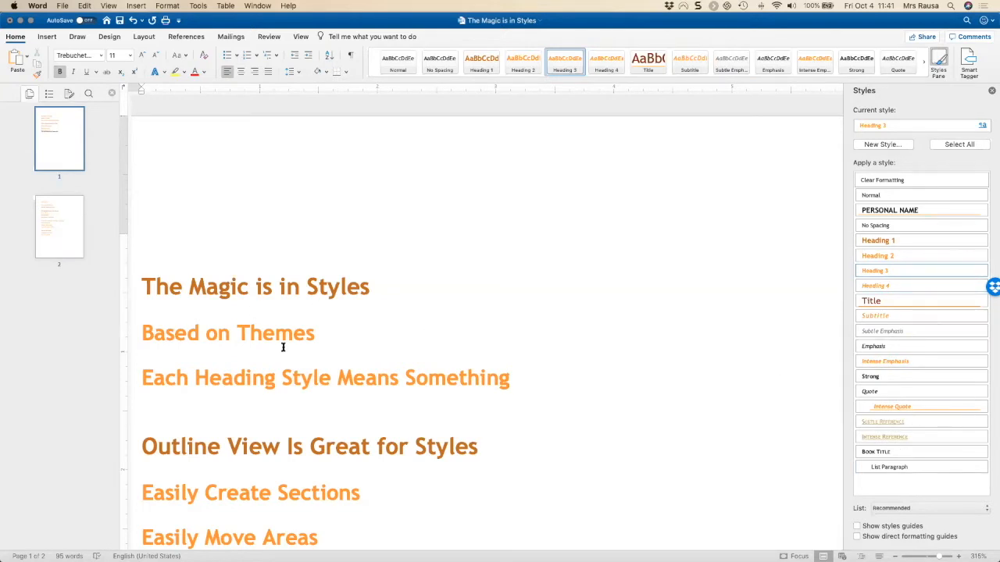
scroll(283, 347, down, 3)
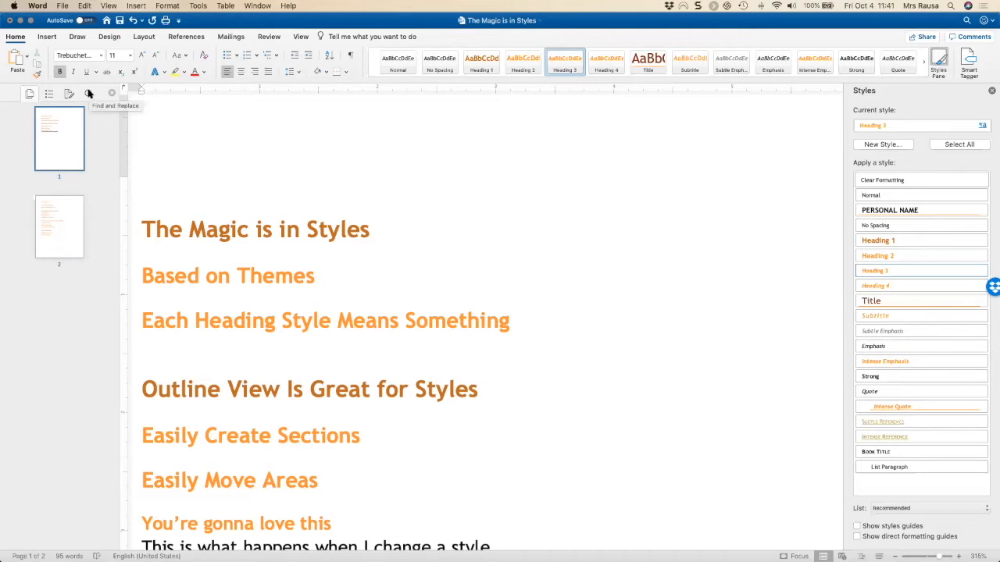
click(49, 95)
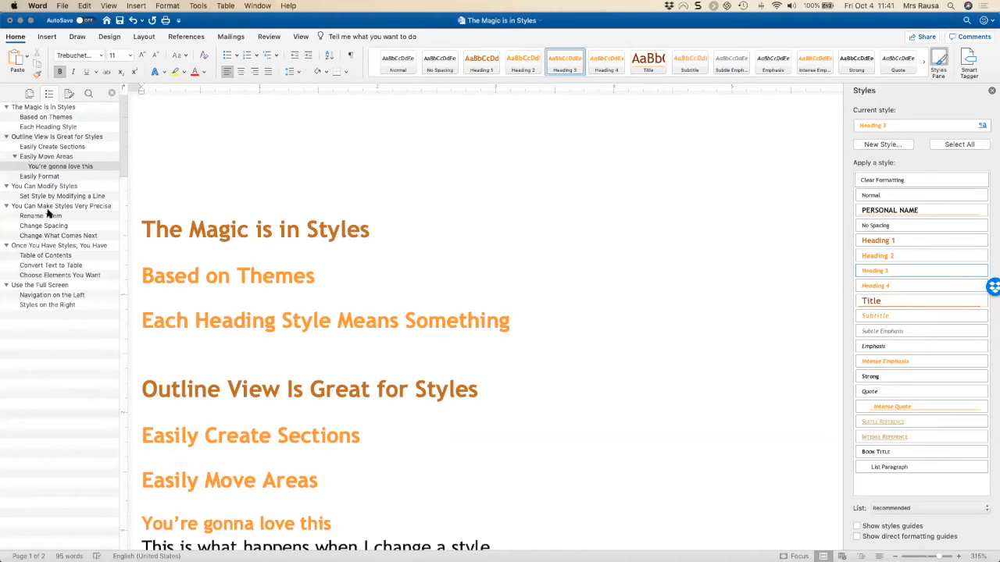
- Use the heading map to visit sections from "Use the Full Screen" back to "Outline View Is Great for Styles"
click(33, 286)
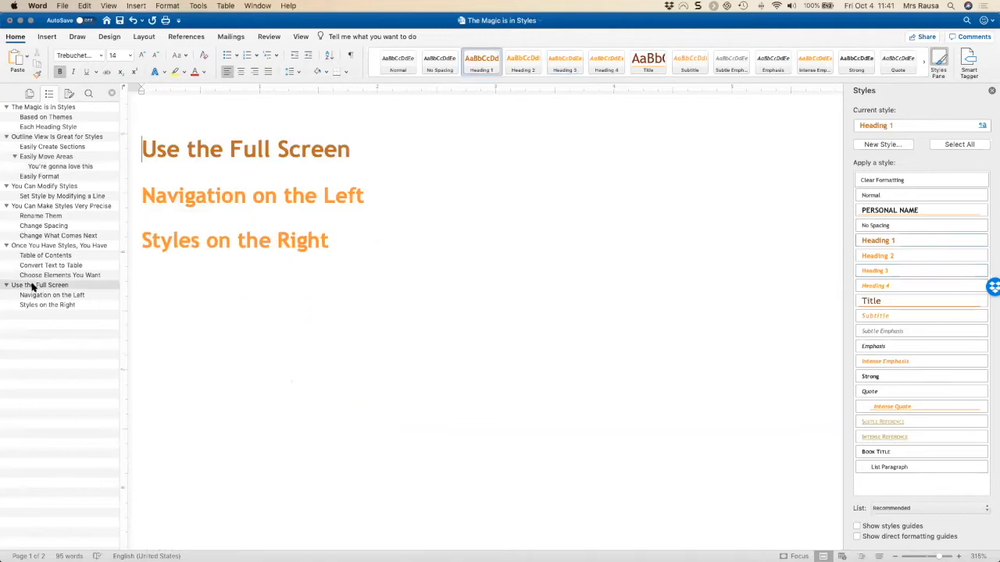
scroll(145, 305, up, 5)
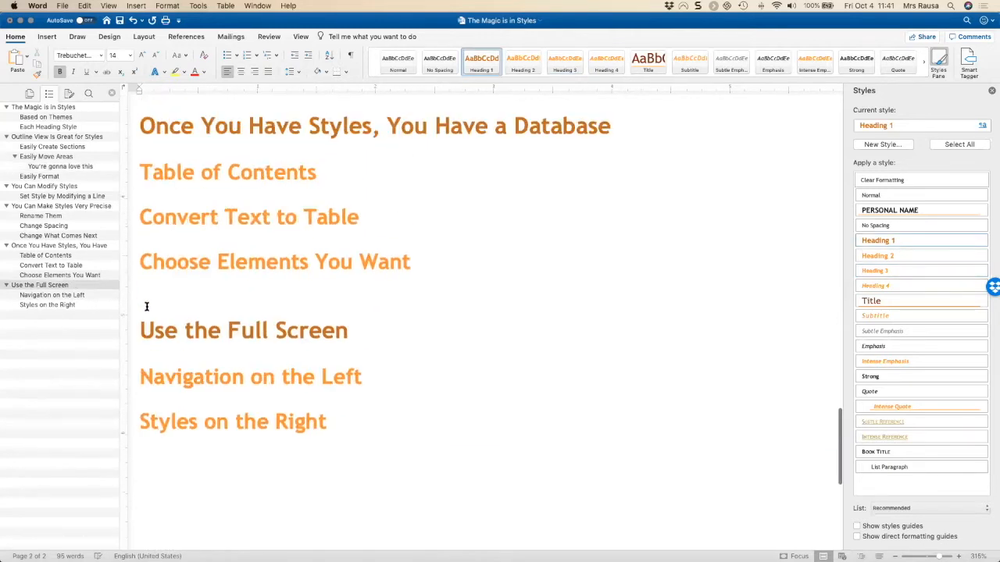
click(44, 247)
click(43, 206)
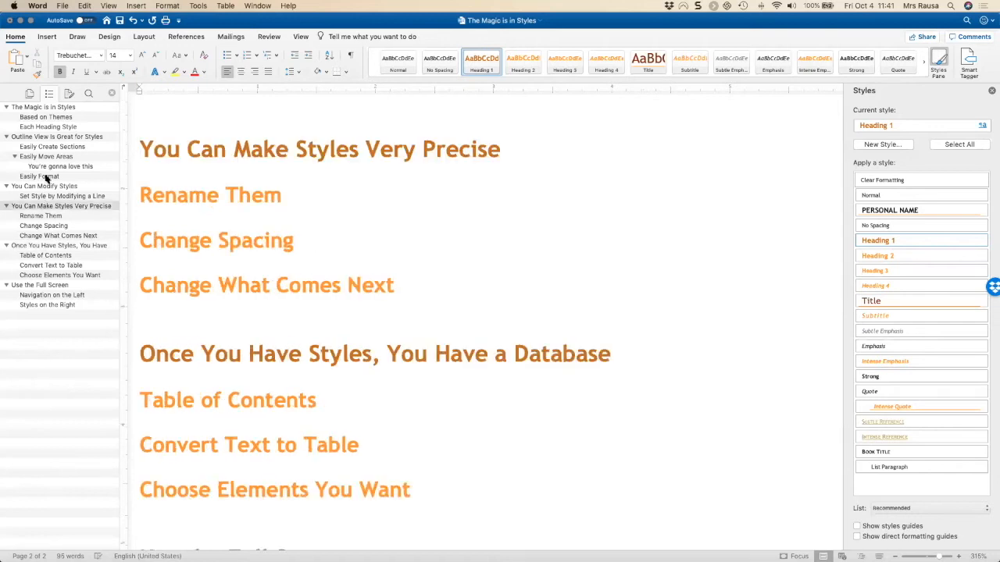
click(44, 186)
click(48, 156)
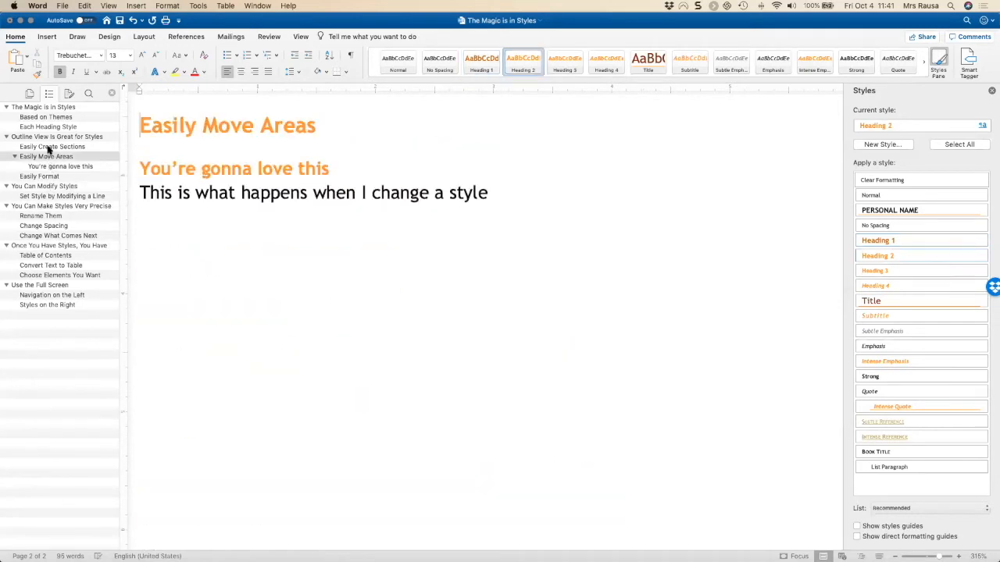
click(49, 139)
- Browse pages 2 and 1 through page thumbnails, and toggle the navigation pane off and on again
click(29, 94)
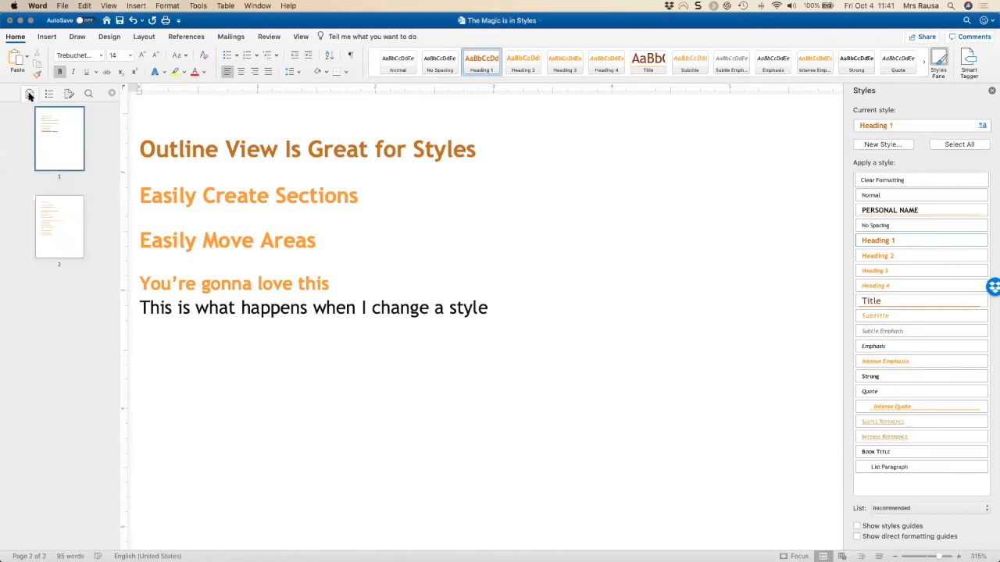
click(61, 242)
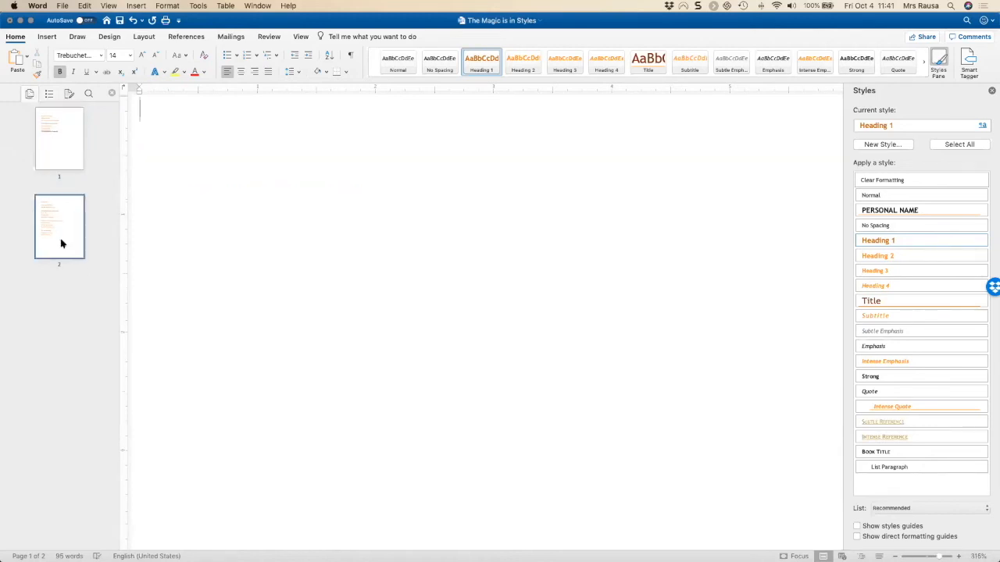
click(55, 160)
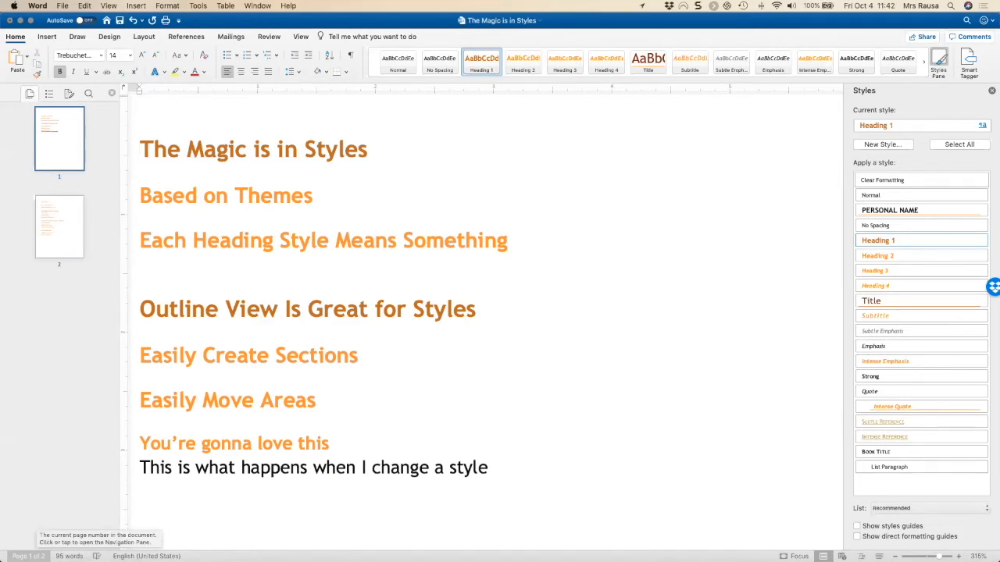
click(27, 556)
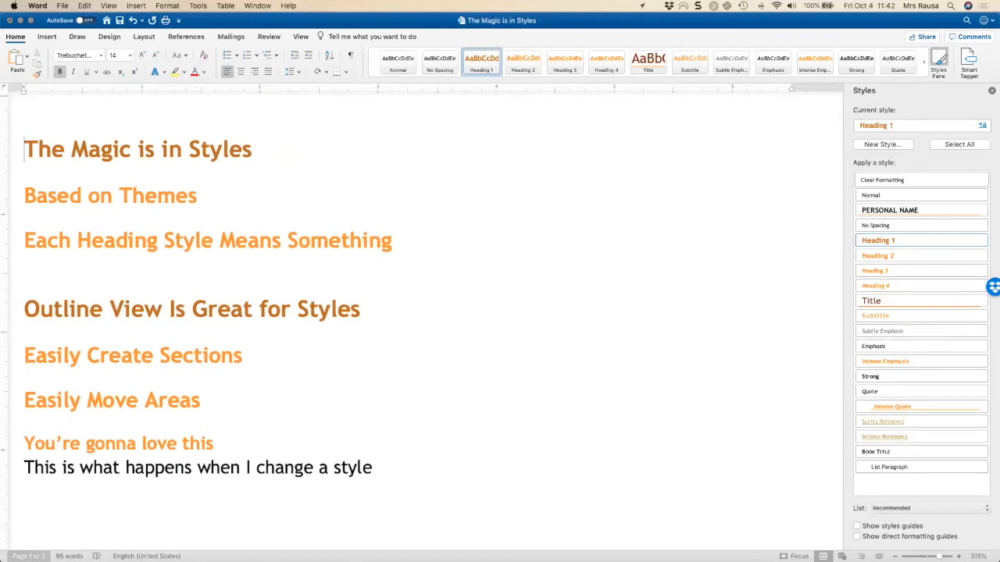
click(27, 556)
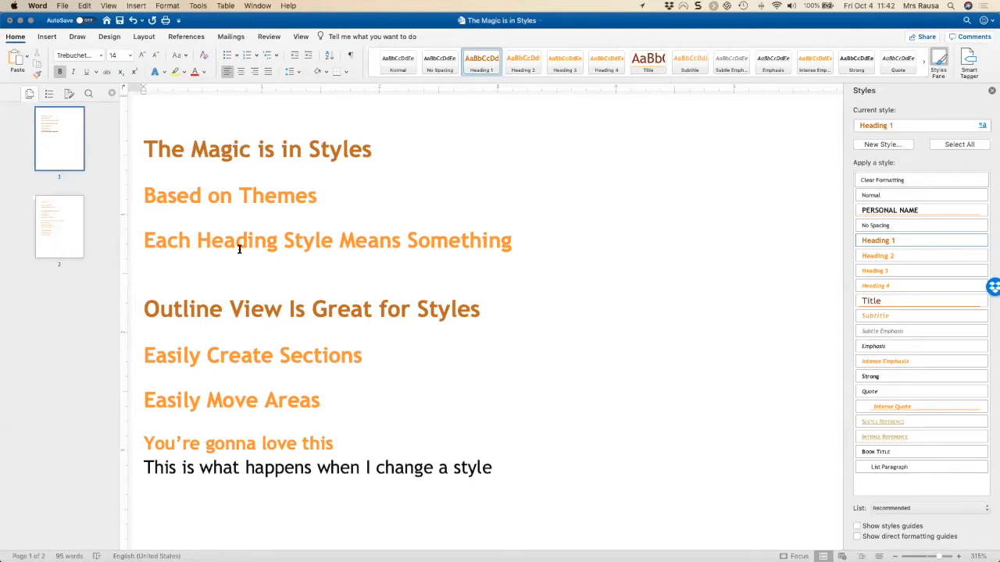
- Minimise the current document and browse "NerdWords Live Snippet" through its page thumbnails, visiting page 17 and page 20
click(20, 20)
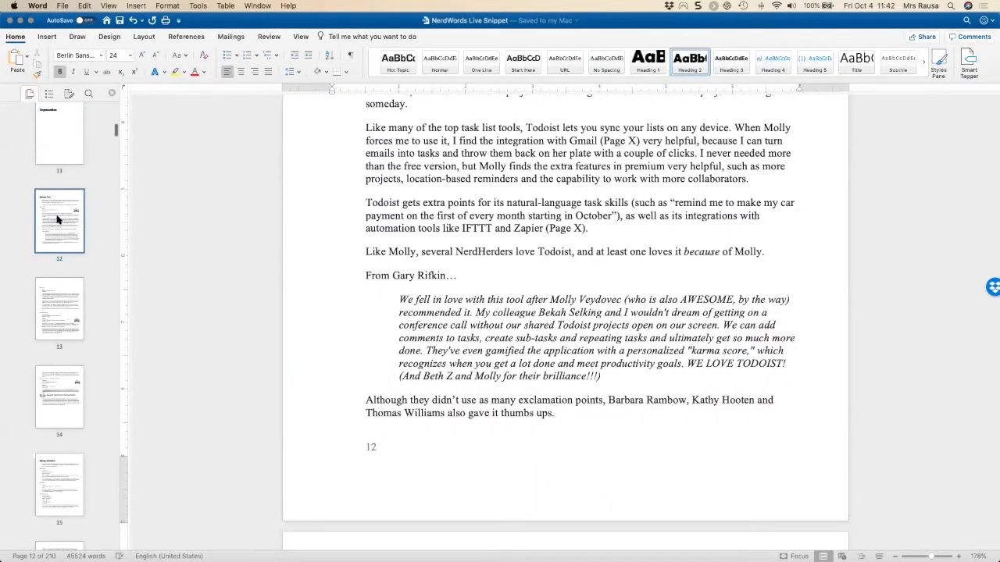
scroll(57, 220, down, 3)
scroll(58, 211, down, 10)
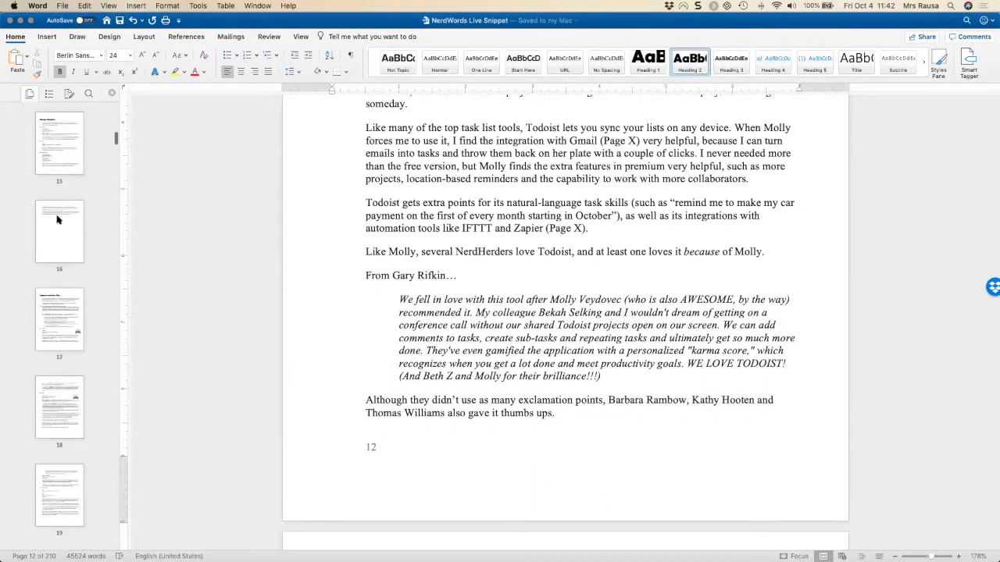
click(59, 175)
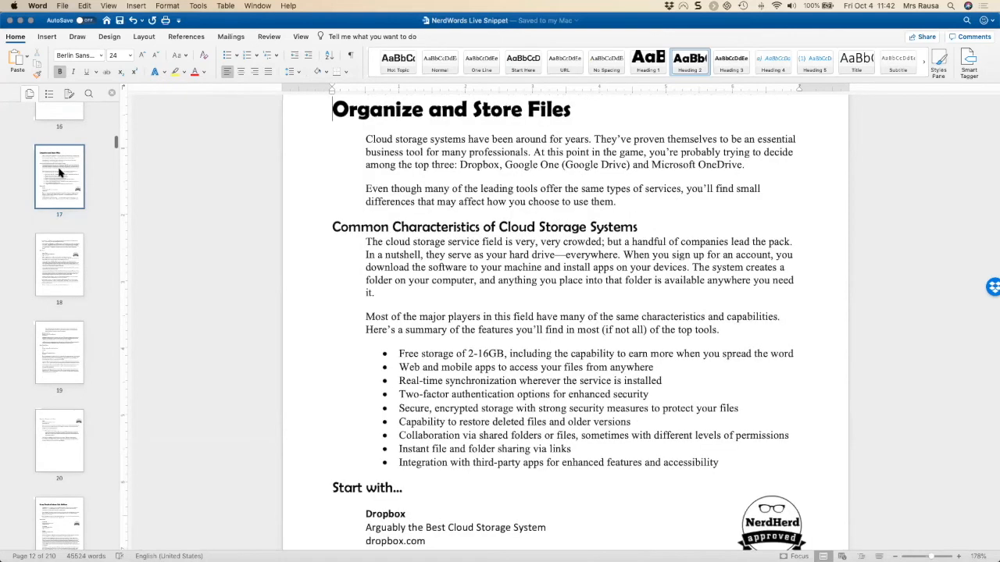
scroll(60, 180, down, 6)
click(60, 181)
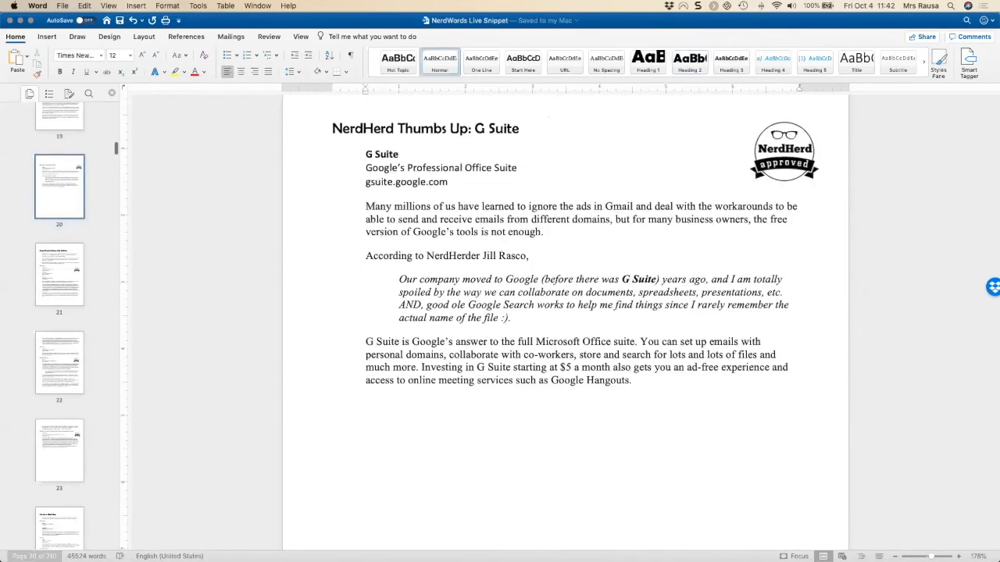
- Toggle the navigation pane off and on, and use its heading map to visit "Organize and Store Photos" and "Keep Track of Ideas"
click(34, 556)
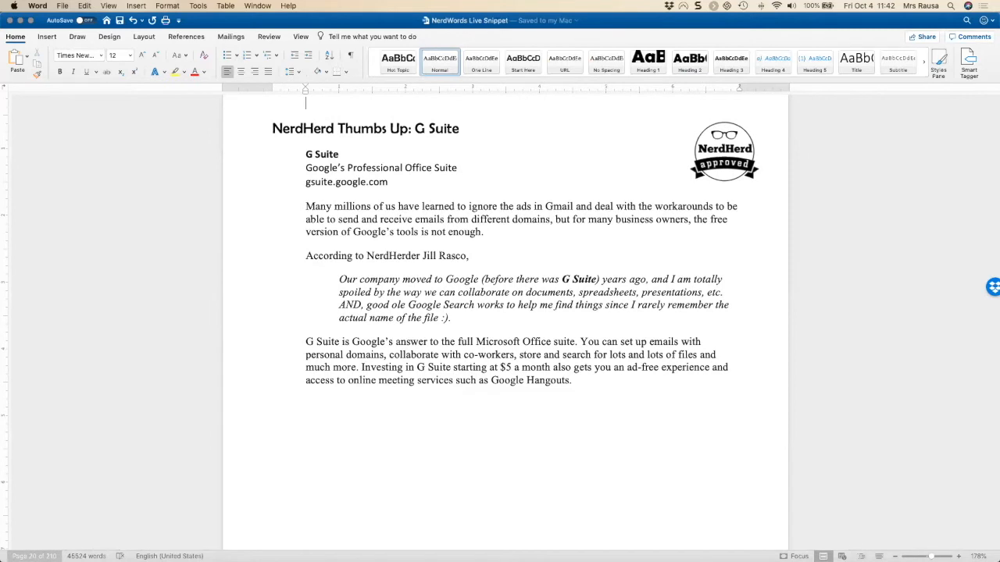
click(35, 556)
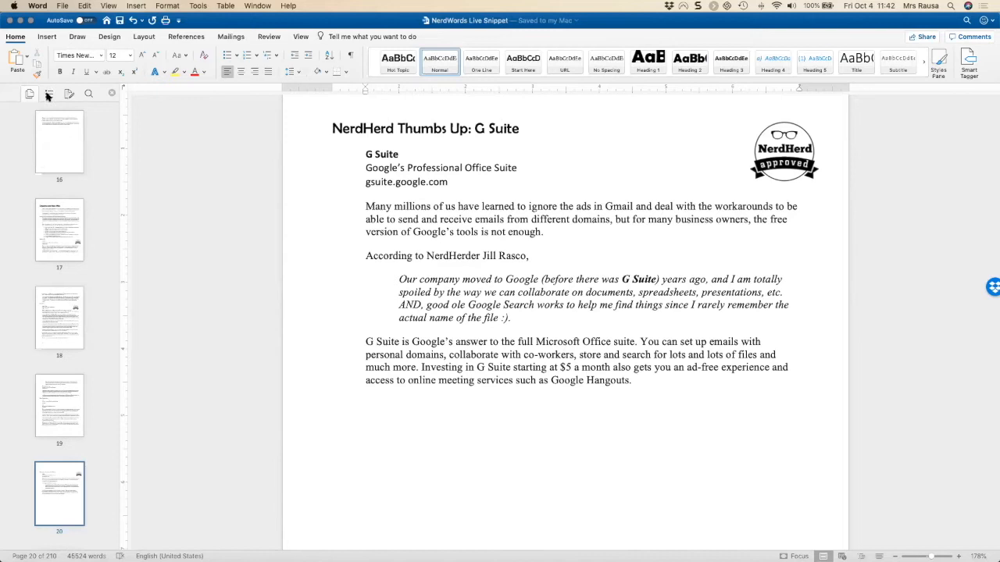
click(48, 94)
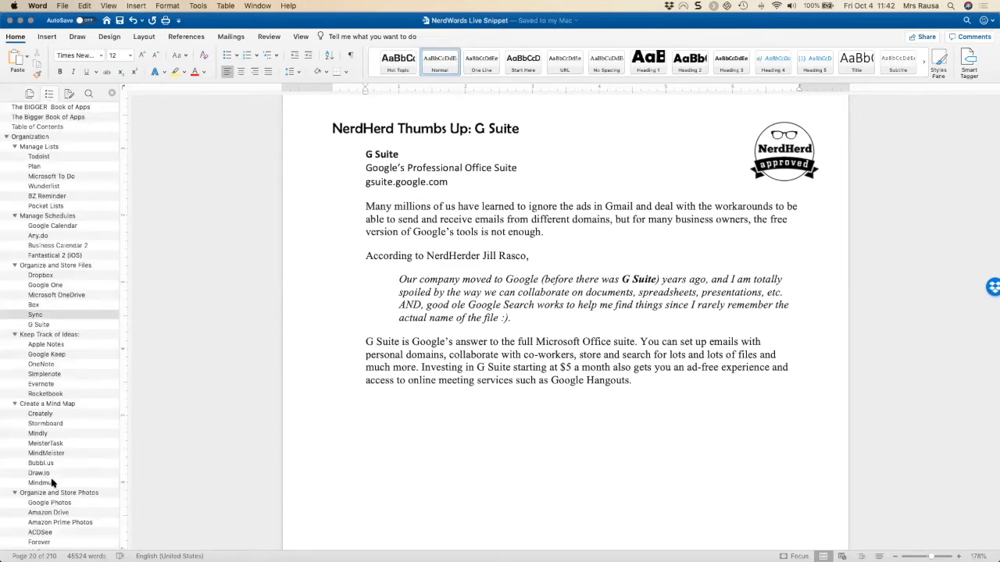
scroll(53, 442, down, 5)
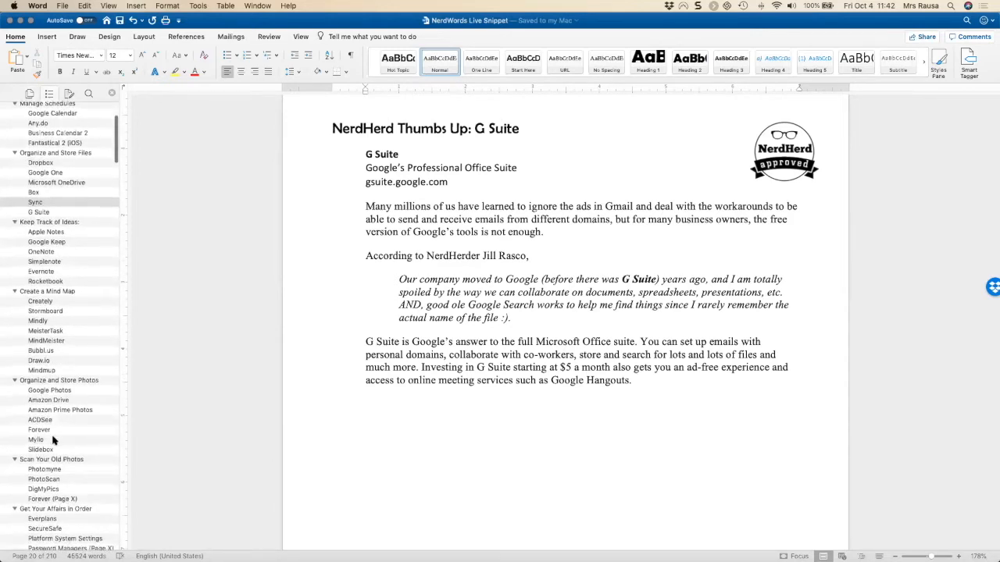
click(55, 382)
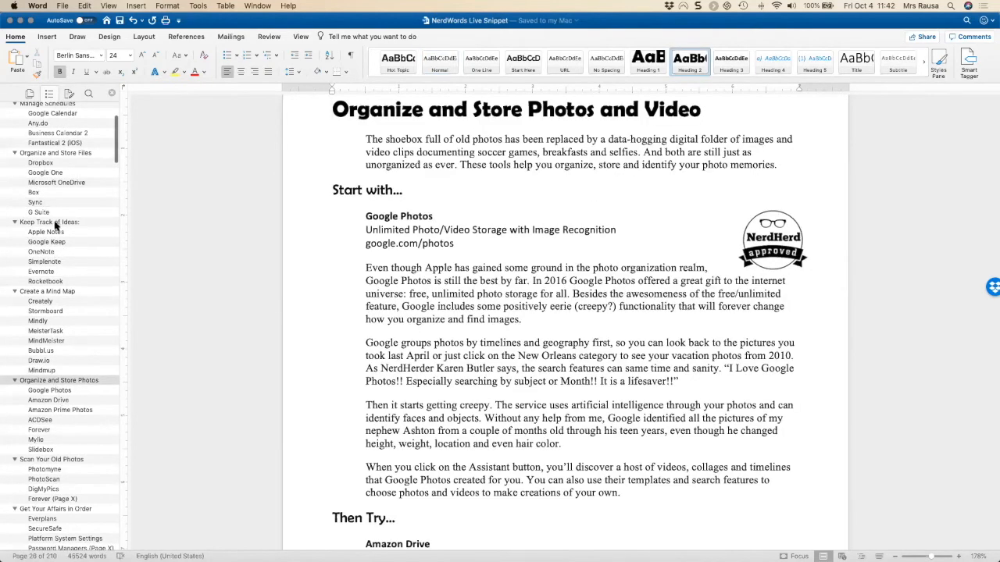
click(55, 223)
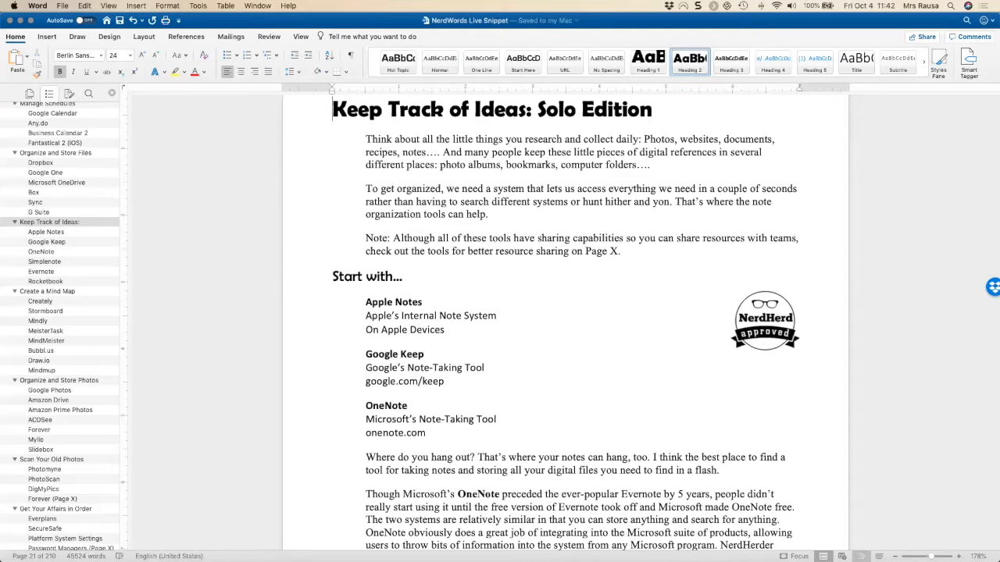
- Show the book in Outline view from its first heading, enlarged to 236%
click(860, 556)
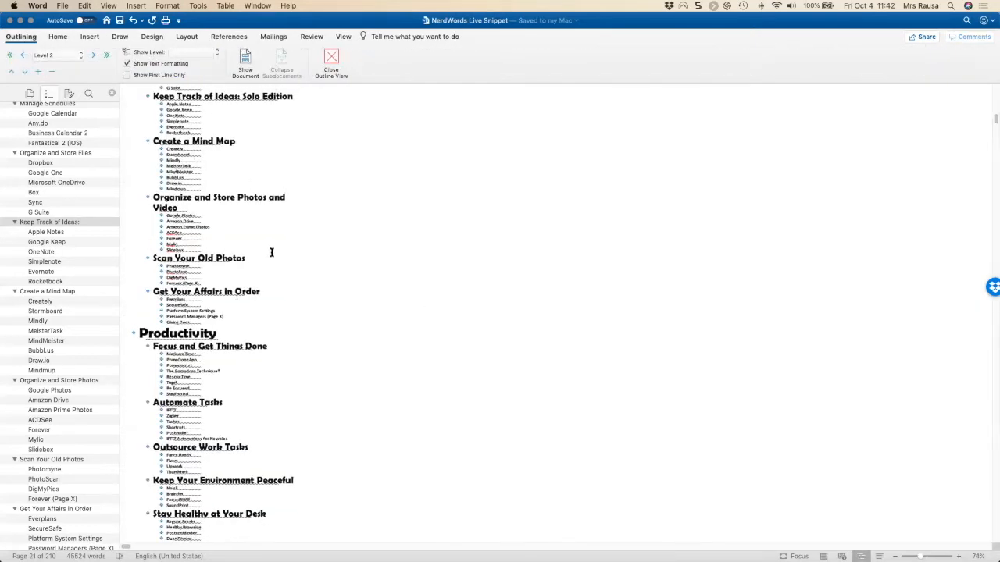
scroll(266, 235, up, 10)
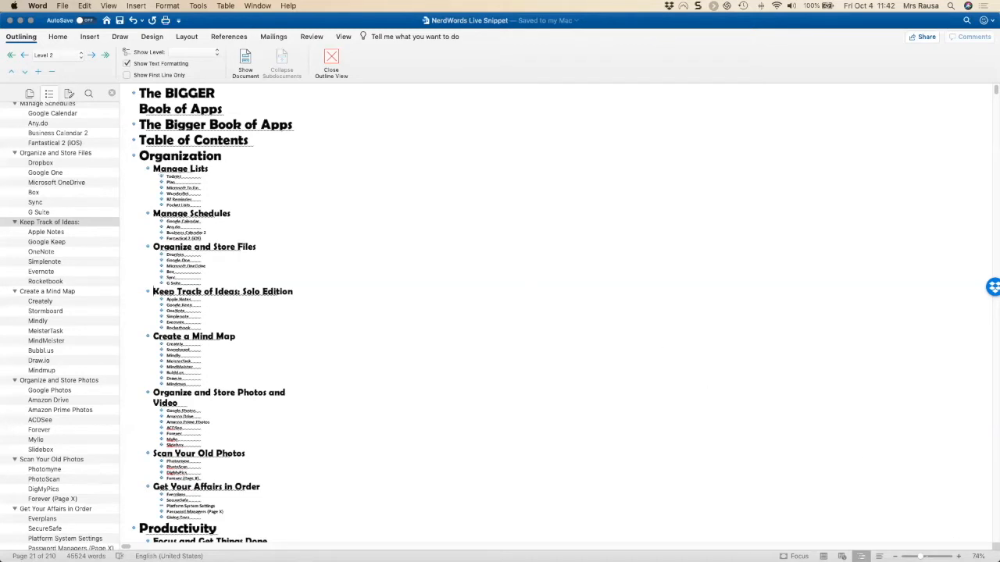
scroll(556, 405, up, 10)
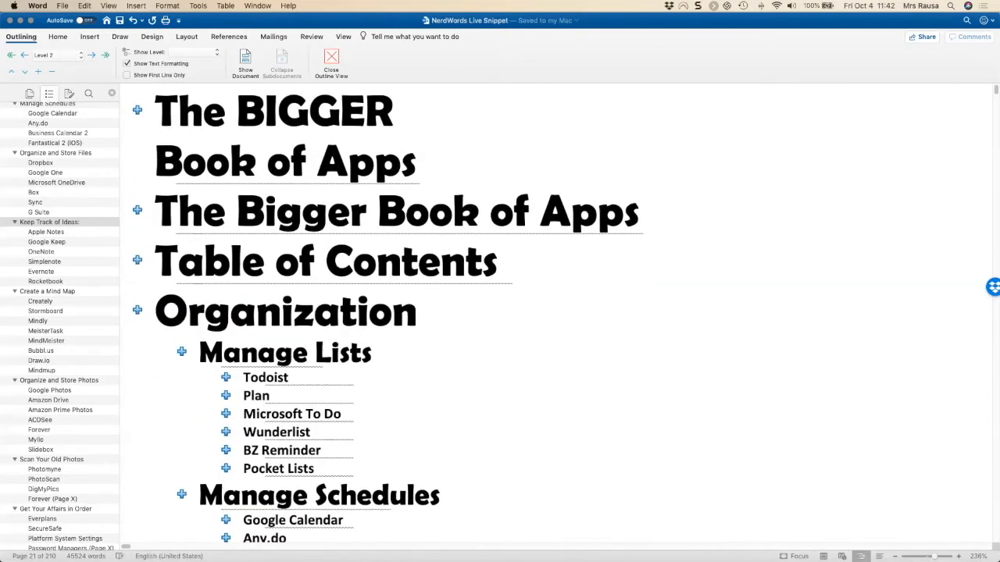
- Select the "Manage Lists" section, expand its "Todoist" heading to examine the body text, and collapse it again
click(180, 351)
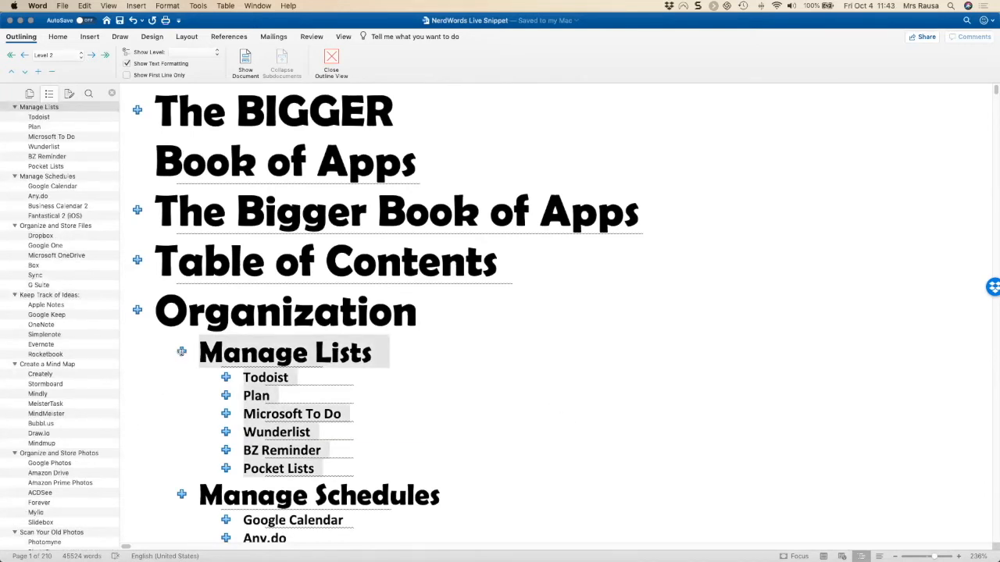
click(226, 377)
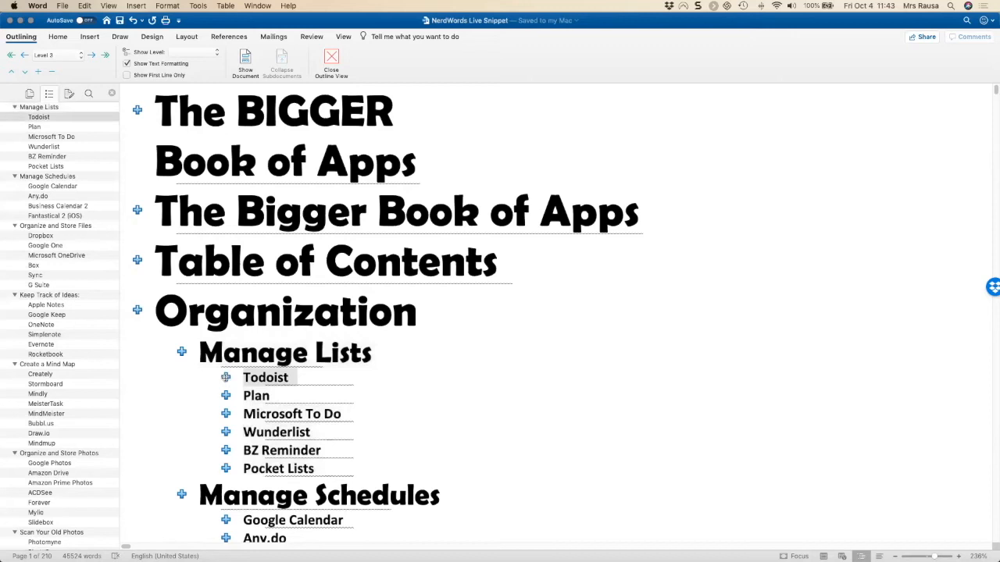
double_click(225, 378)
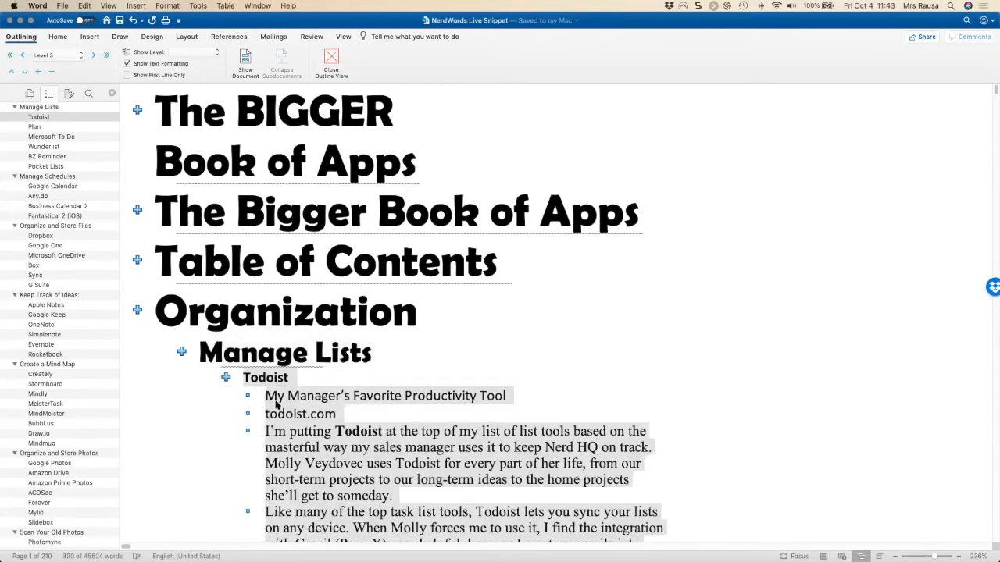
scroll(342, 415, down, 12)
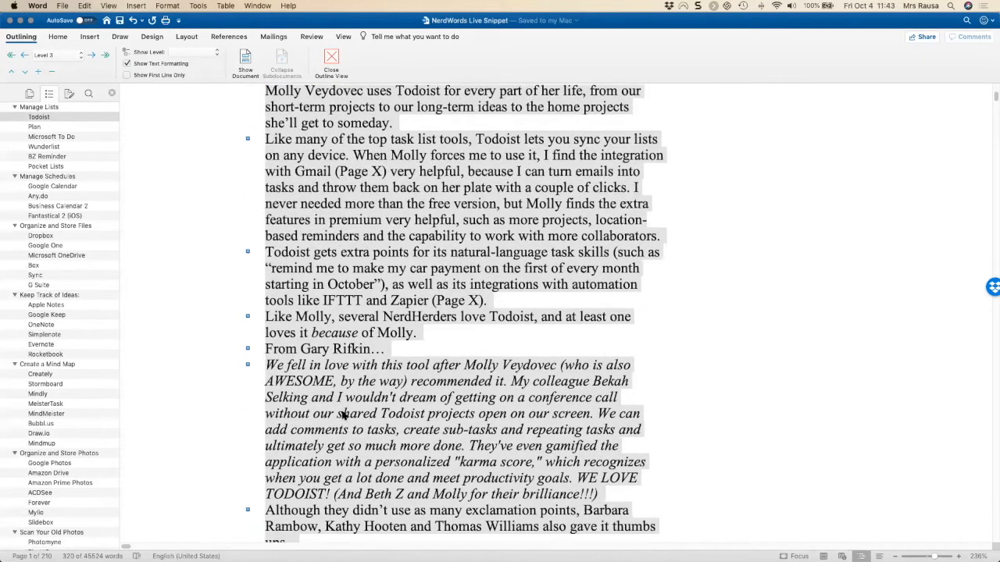
scroll(342, 414, up, 12)
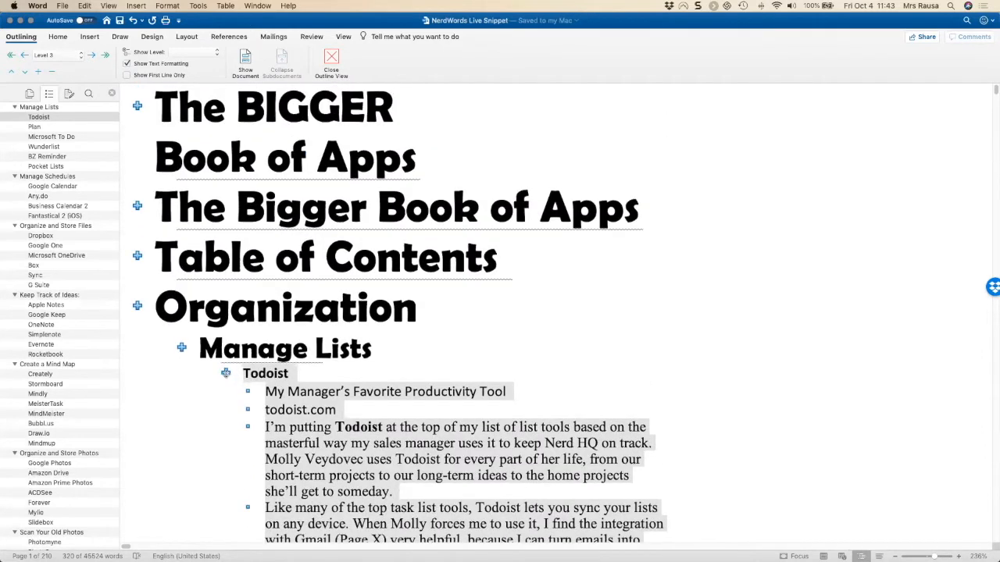
double_click(226, 374)
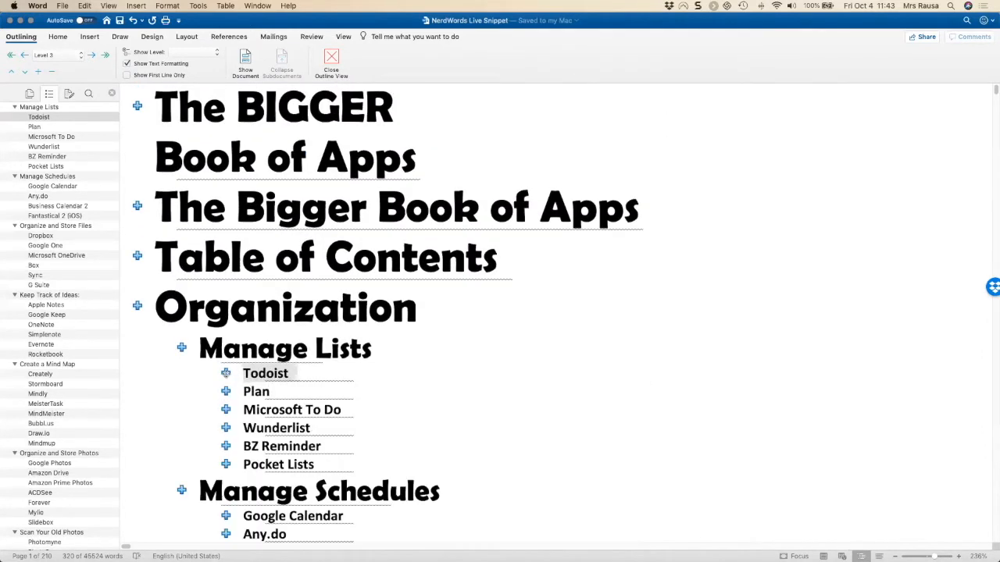
- Compare the outline with and without text formatting, leaving the formatting shown
click(127, 64)
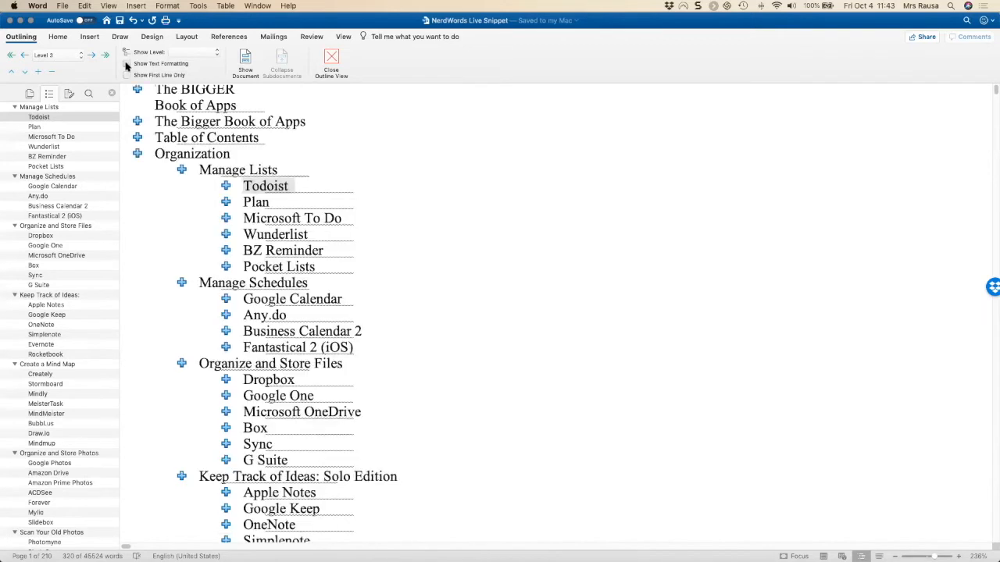
scroll(296, 213, up, 1)
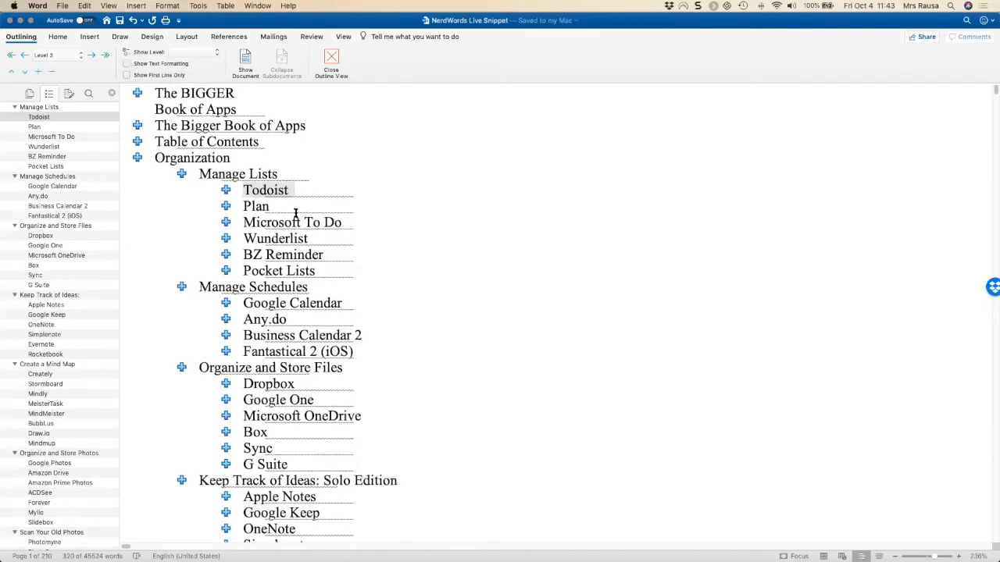
click(127, 64)
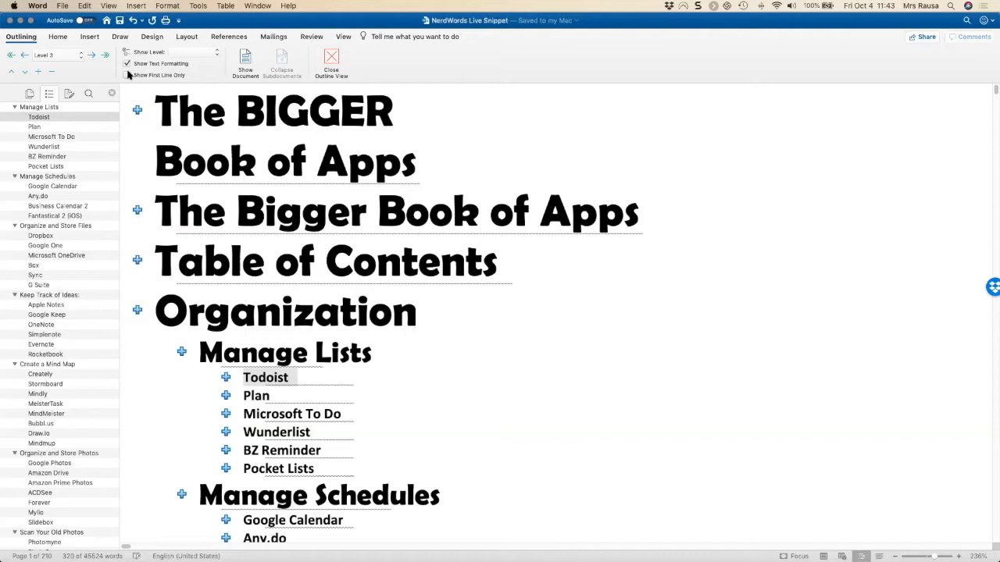
click(127, 64)
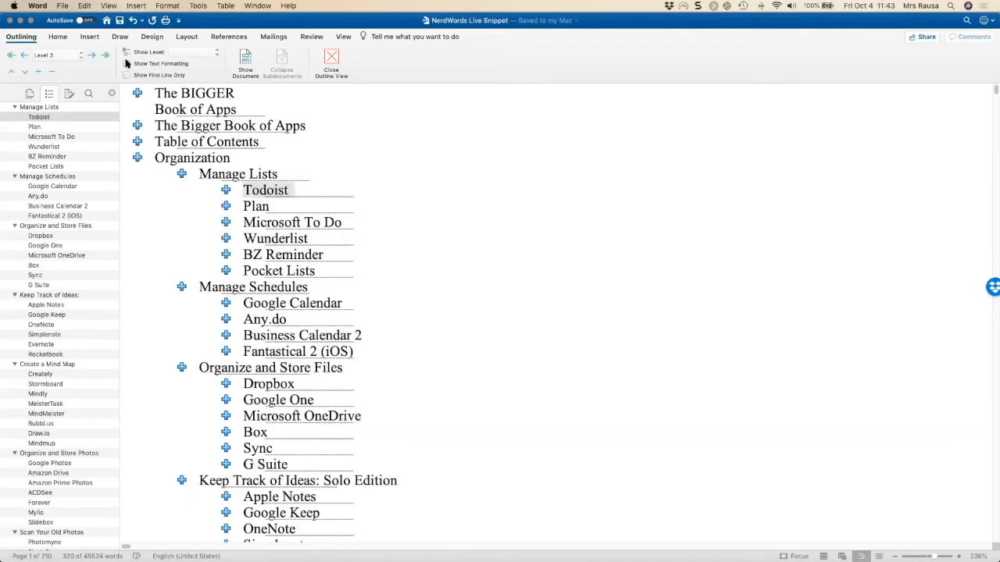
click(127, 63)
- Limit the outline's body text to first lines only, expand "Todoist" to check it, and return to Print Layout
click(127, 76)
scroll(382, 183, down, 5)
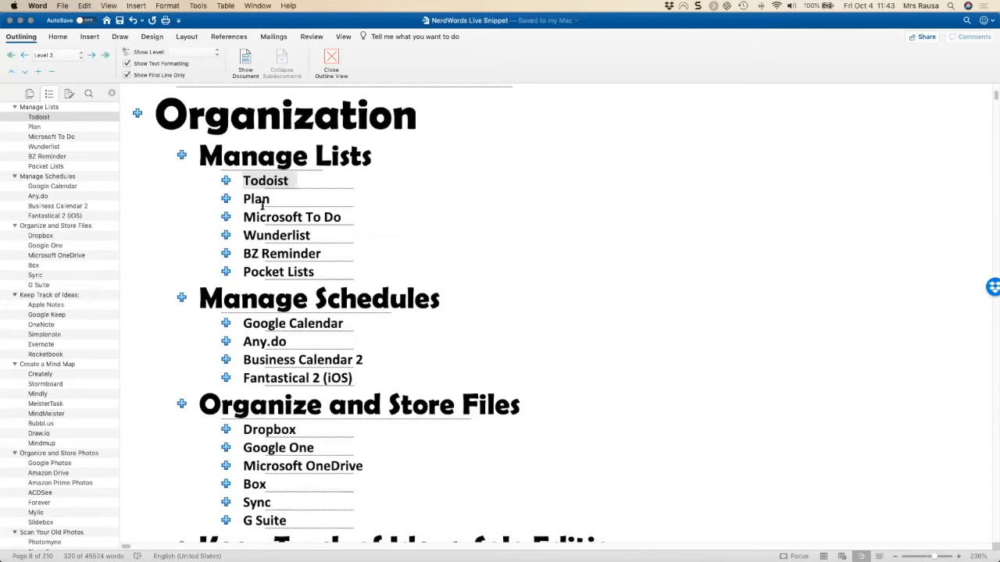
double_click(226, 180)
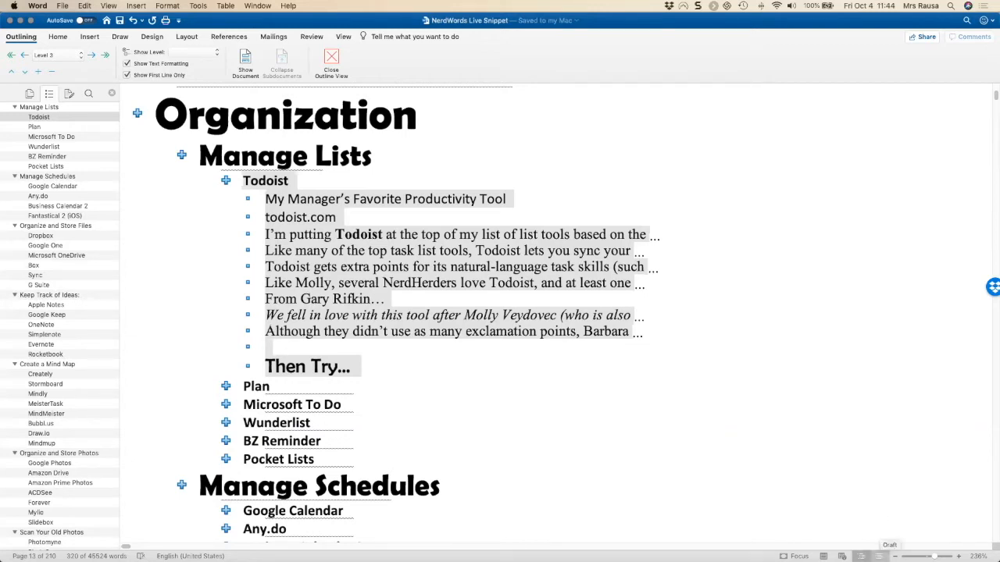
click(823, 556)
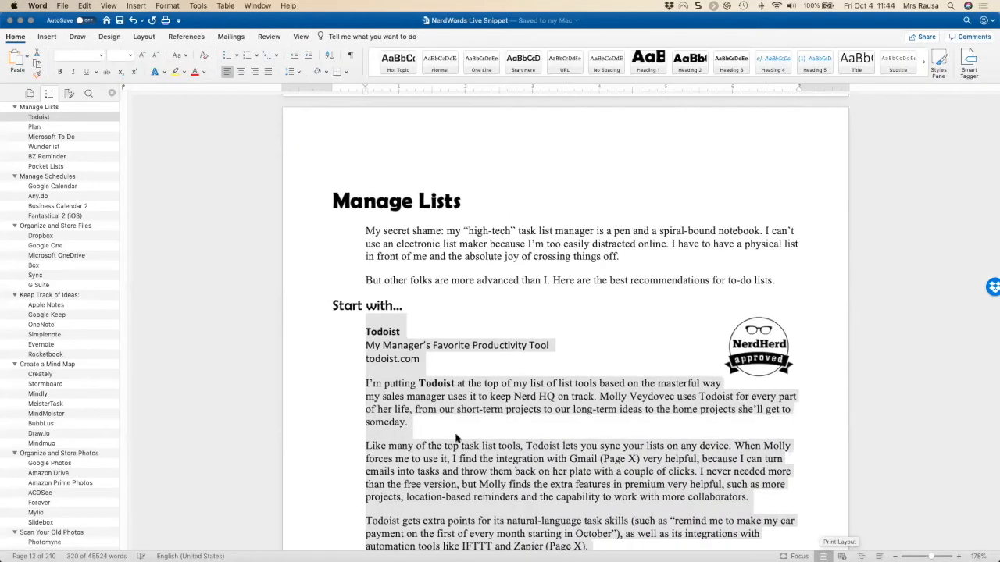
- Check the styles of the "Todoist" entry's name, tagline and web address lines, and show the Styles pane
scroll(489, 350, down, 3)
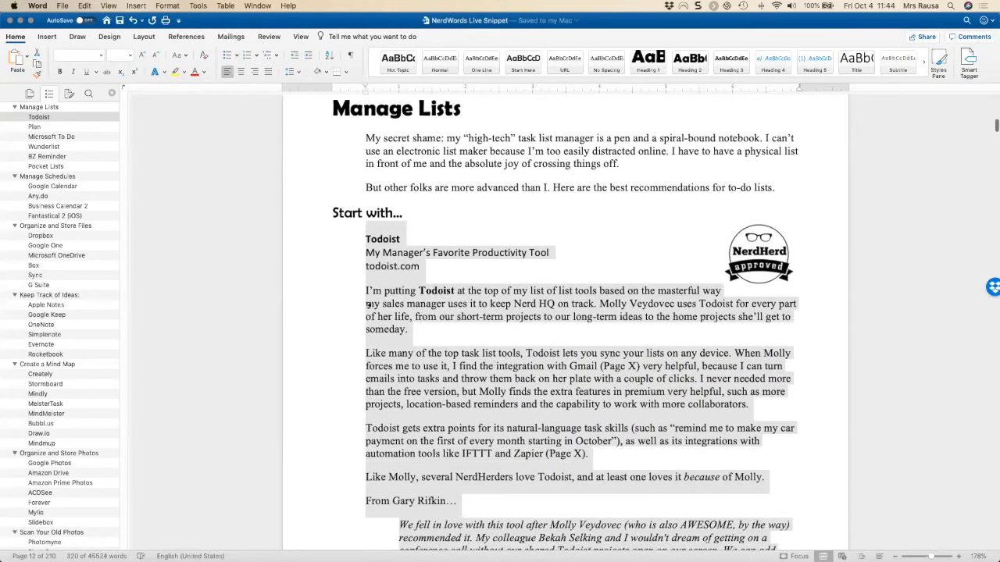
click(375, 240)
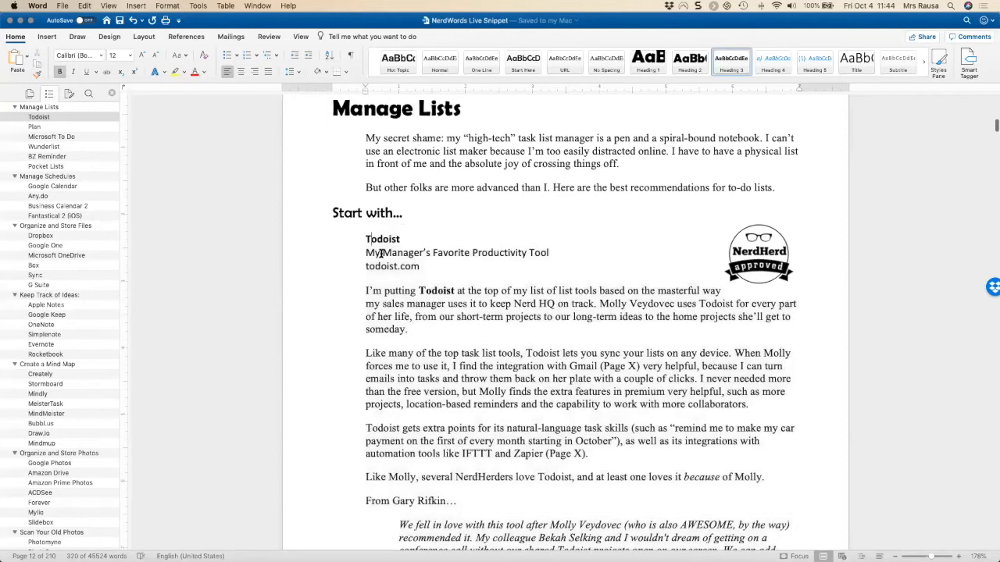
click(384, 253)
click(385, 267)
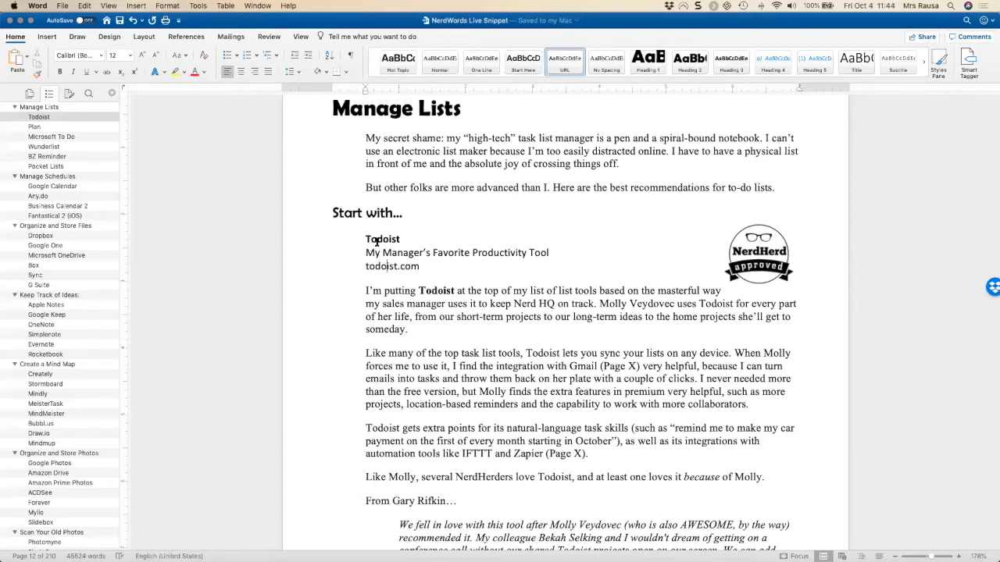
click(937, 63)
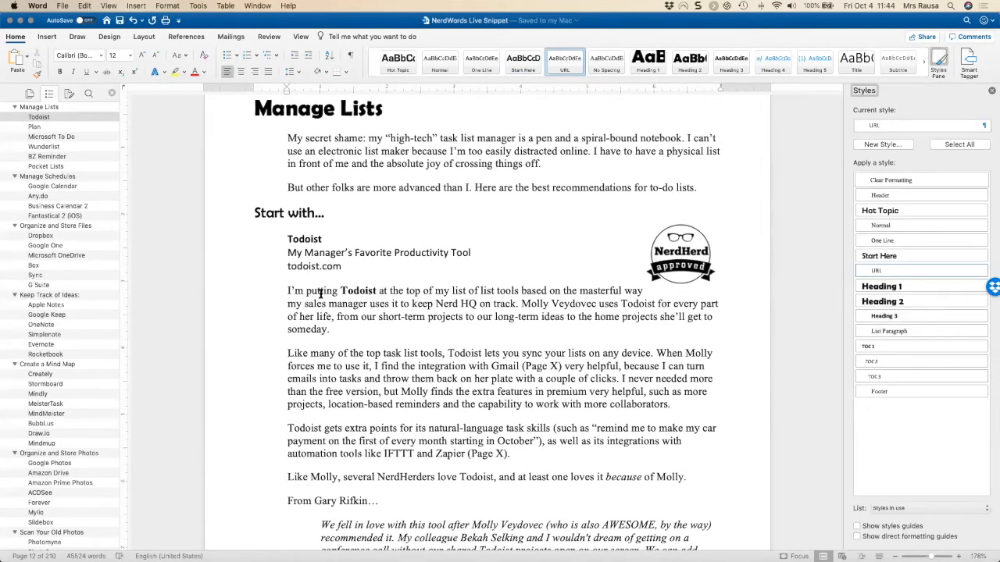
- Examine in the Styles pane which style the "Todoist" name, tagline and web address lines each use
click(307, 238)
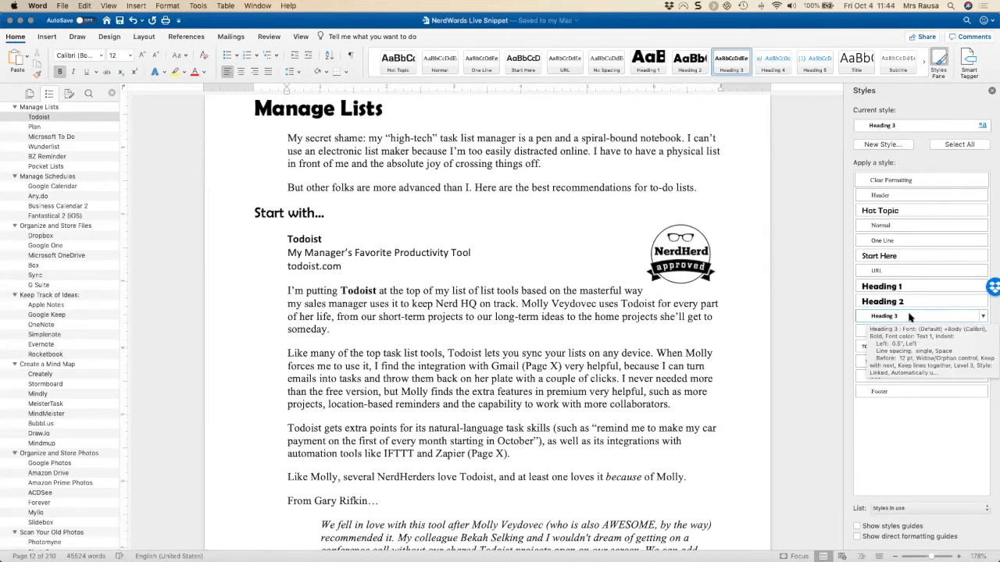
text(f)
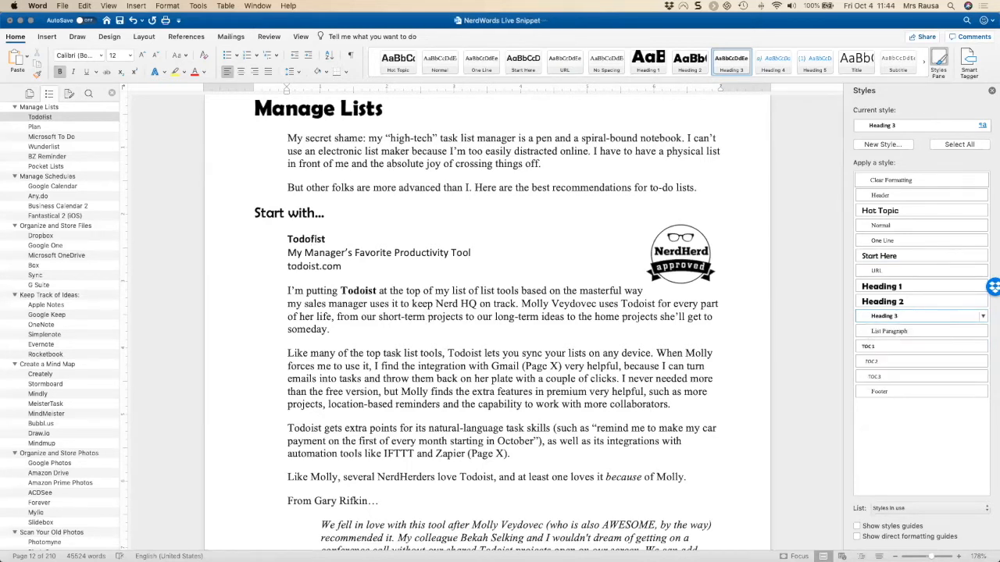
key(super+z)
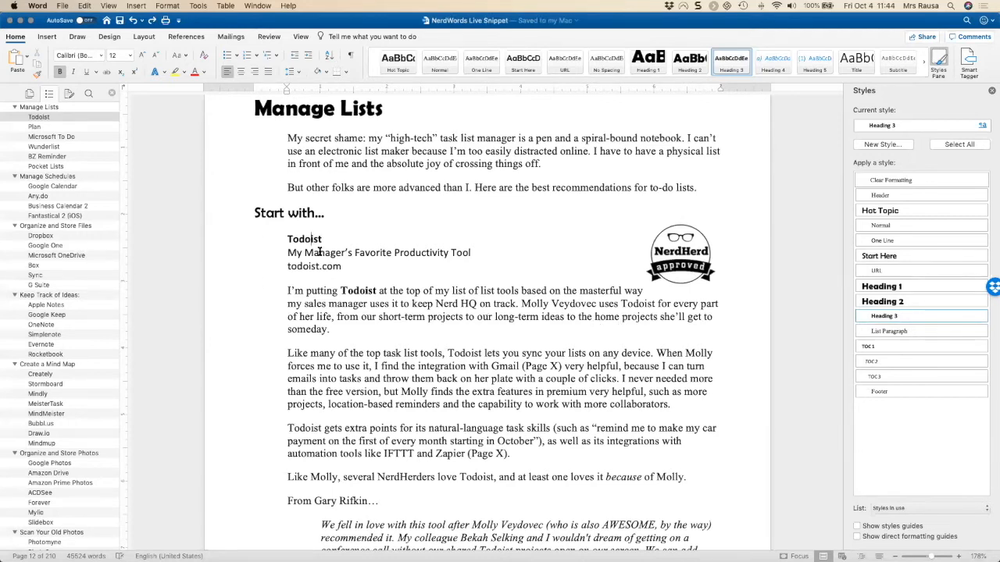
click(319, 252)
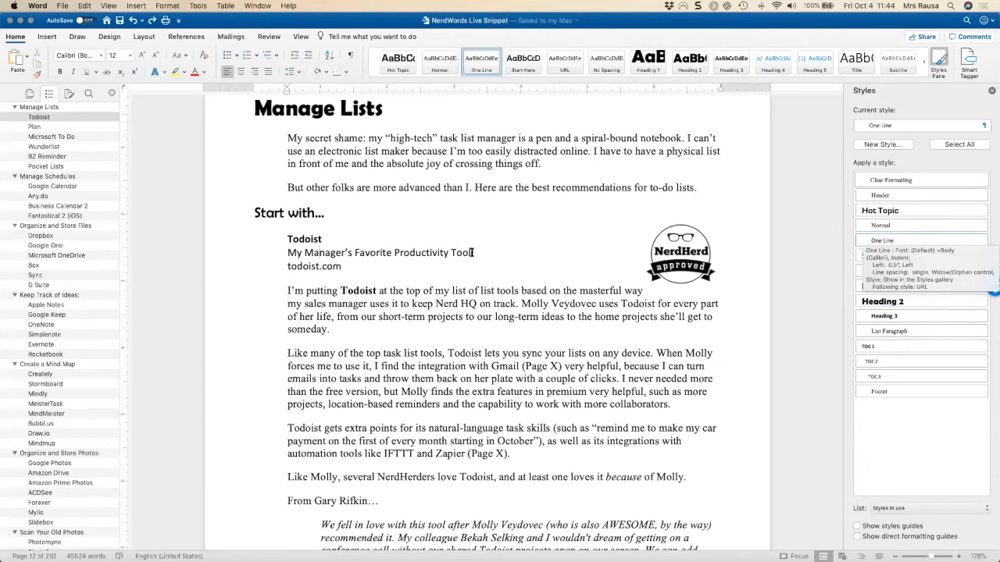
click(296, 267)
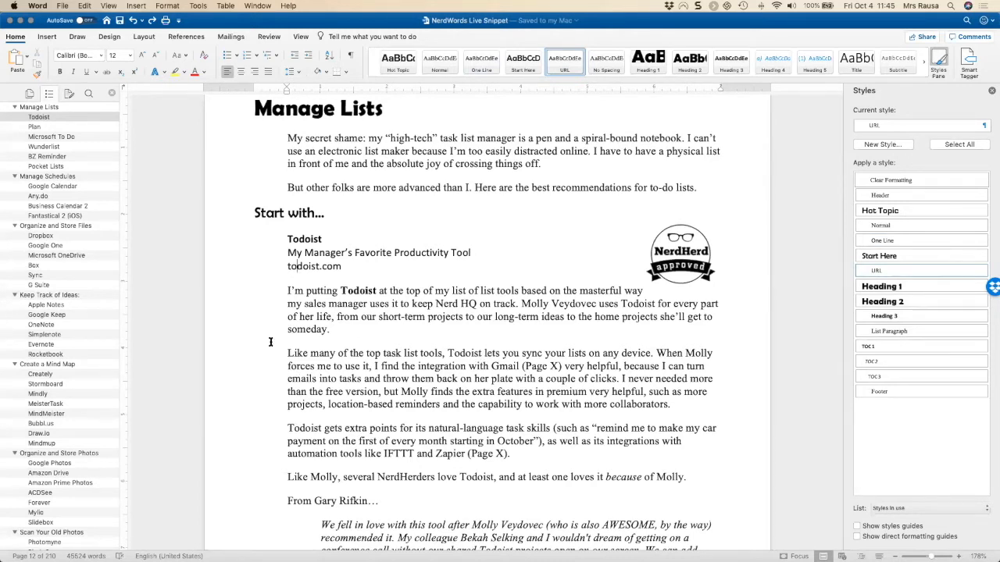
- Add a Heading 3 entry "Tool Name" on the empty line after the page 14 Hot Topic text, followed by a new paragraph
scroll(371, 394, down, 5)
scroll(372, 394, down, 20)
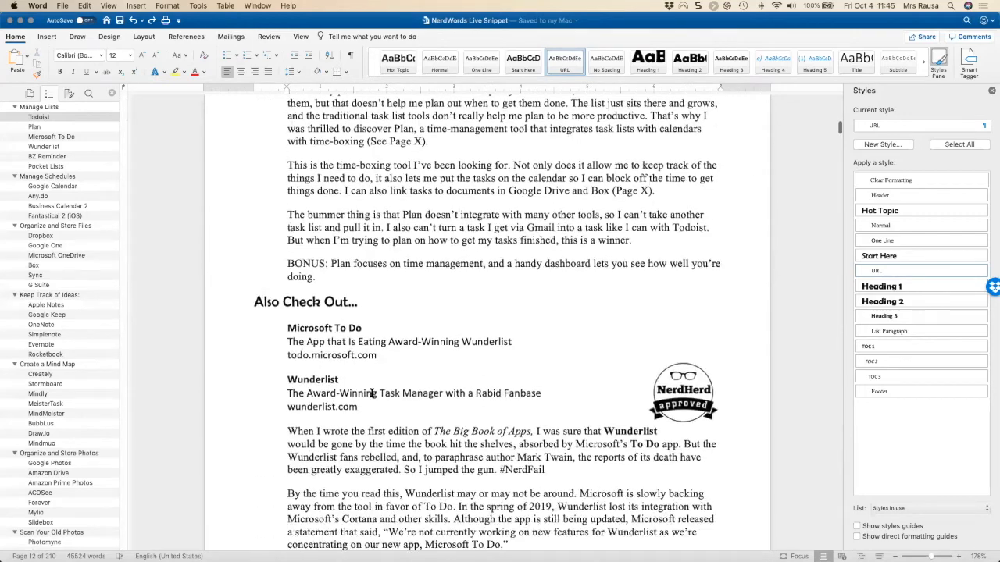
scroll(372, 394, down, 5)
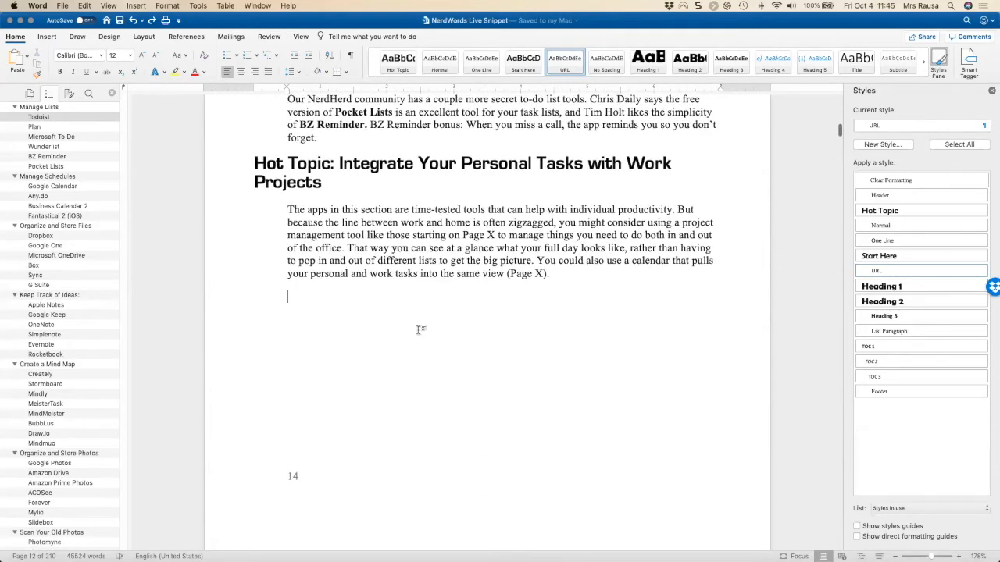
click(417, 332)
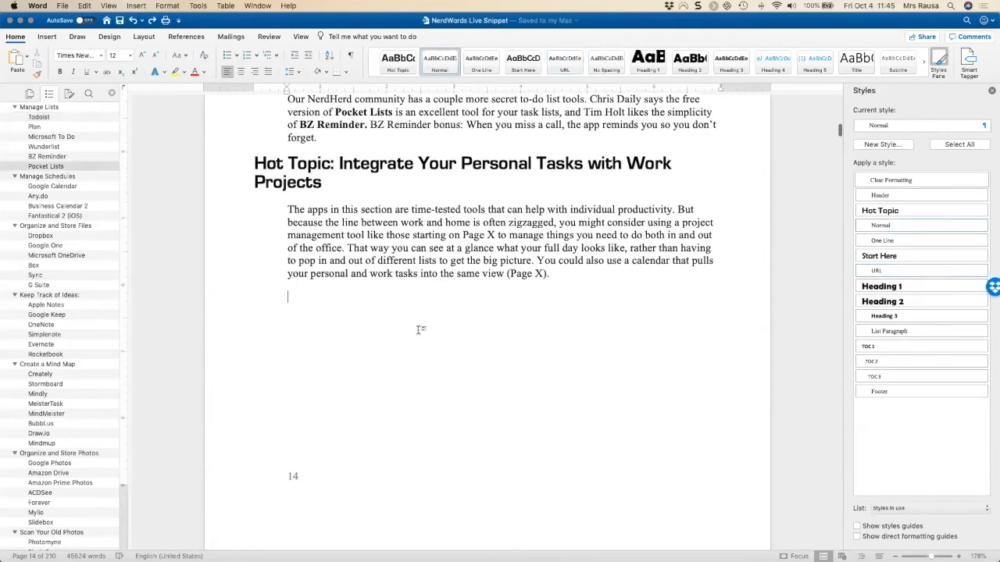
click(885, 316)
text(Tool Name)
key(Return)
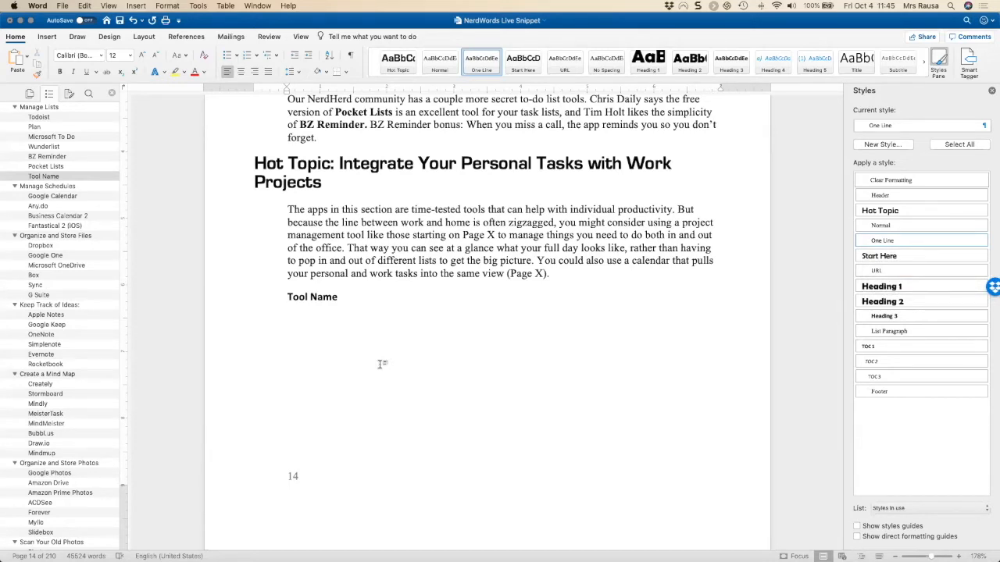
- Enter "The Description of the Tool" below "Tool Name", and "toolname.com" on the line after it
text(The Description of the Tool)
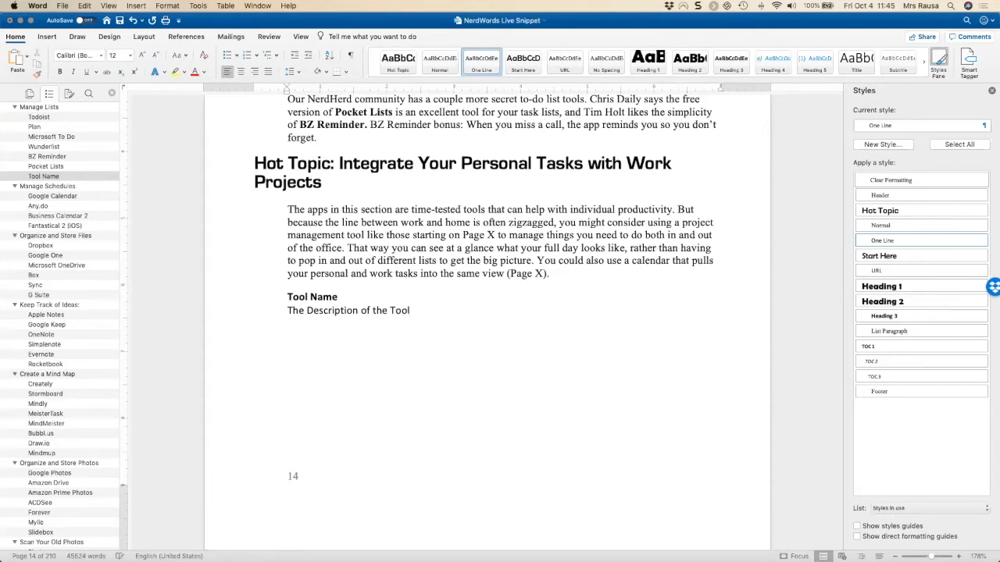
key(Return)
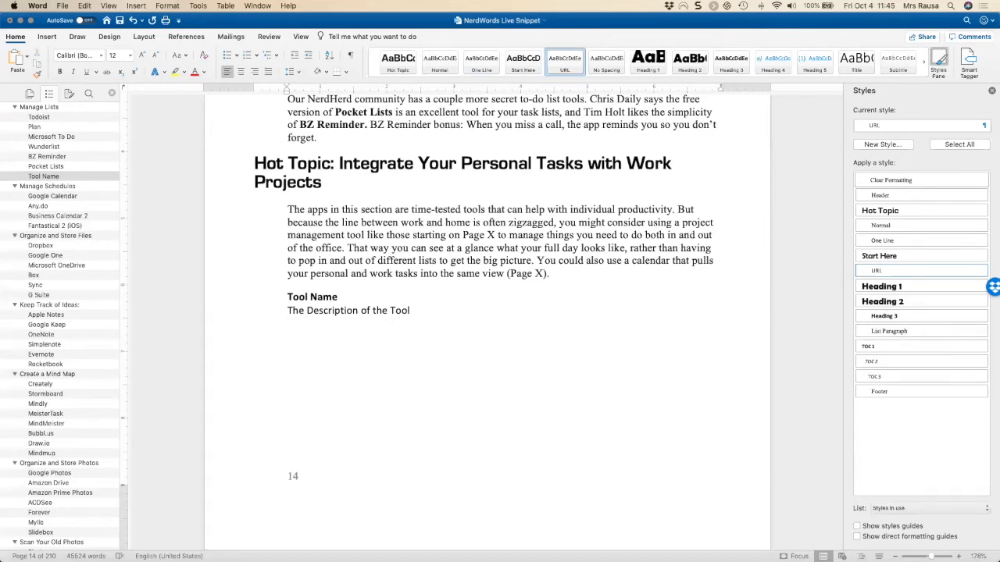
text(toolname.c)
key(BackSpace)
key(super+z)
text(com)
- Check the styles of the three new tool lines and add a paragraph after "toolname.com"
click(307, 297)
click(308, 310)
click(339, 325)
key(Return)
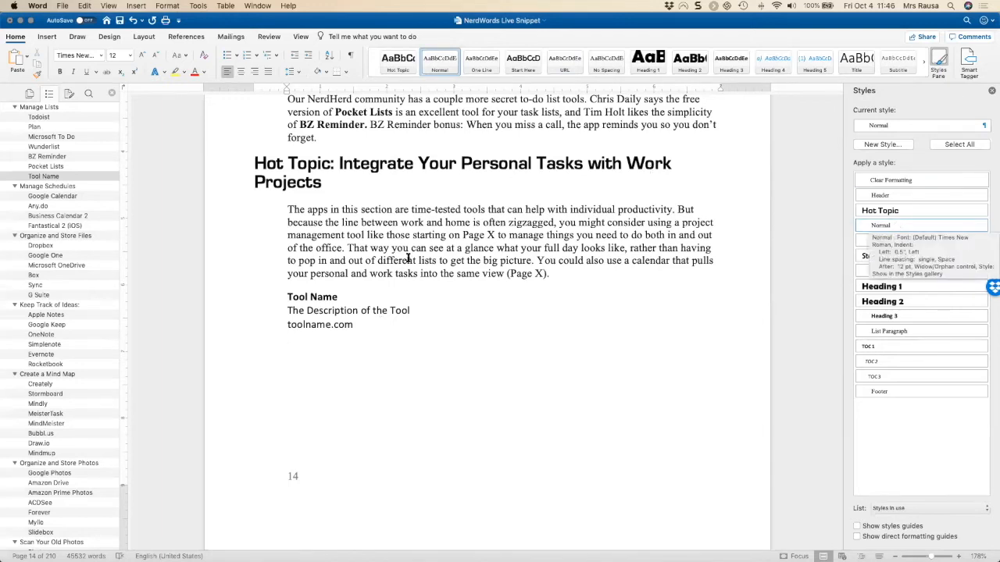
- Inspect the URL style's font color choices and paragraph indents and spacing from the "toolname.com" line, and cancel out of the style settings
click(331, 325)
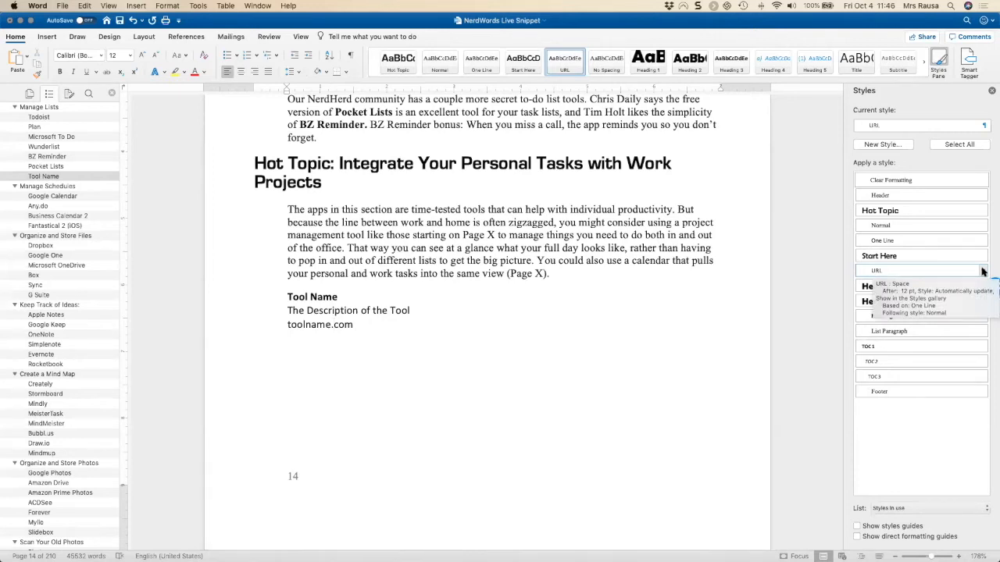
click(982, 271)
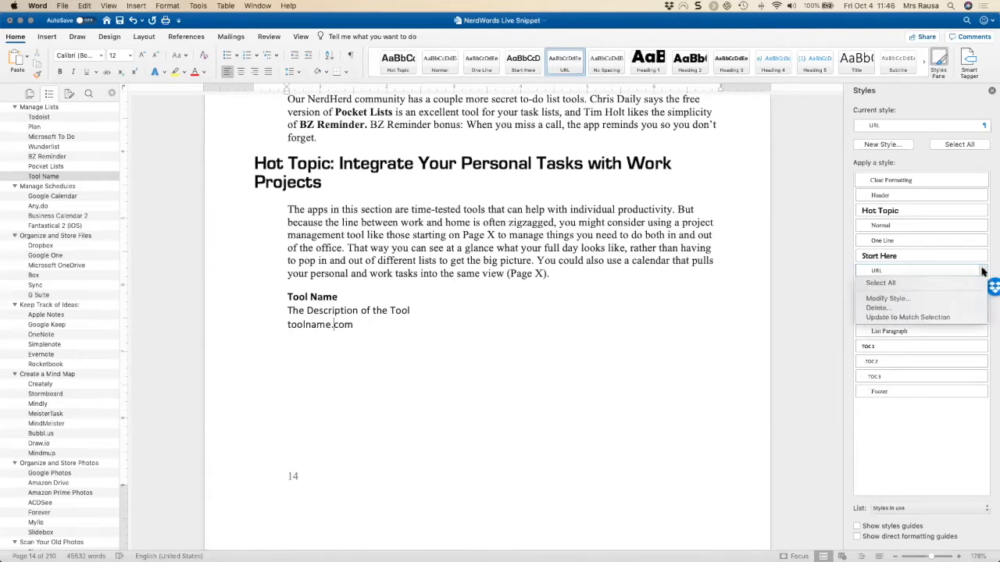
click(886, 298)
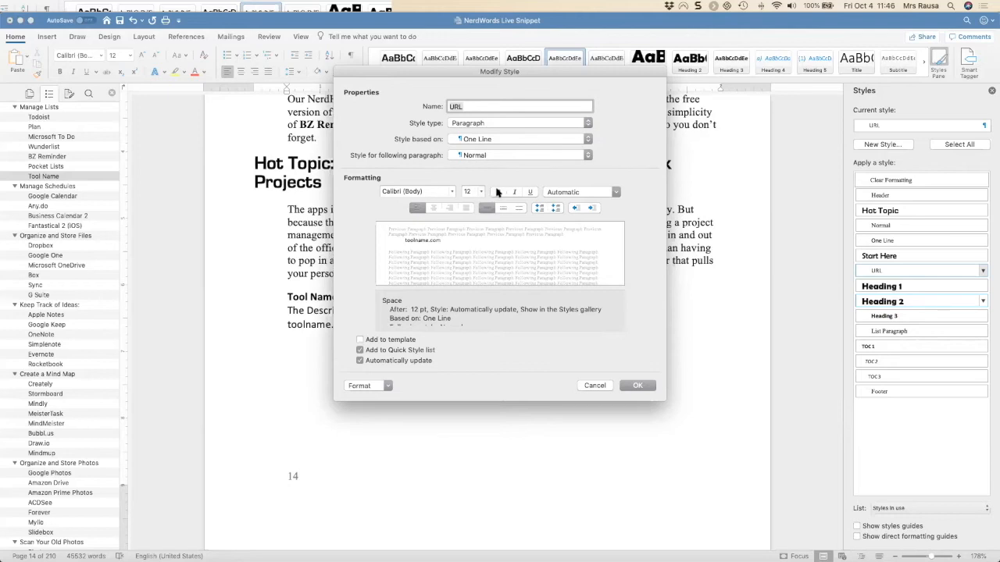
click(617, 193)
click(616, 193)
click(388, 386)
click(371, 407)
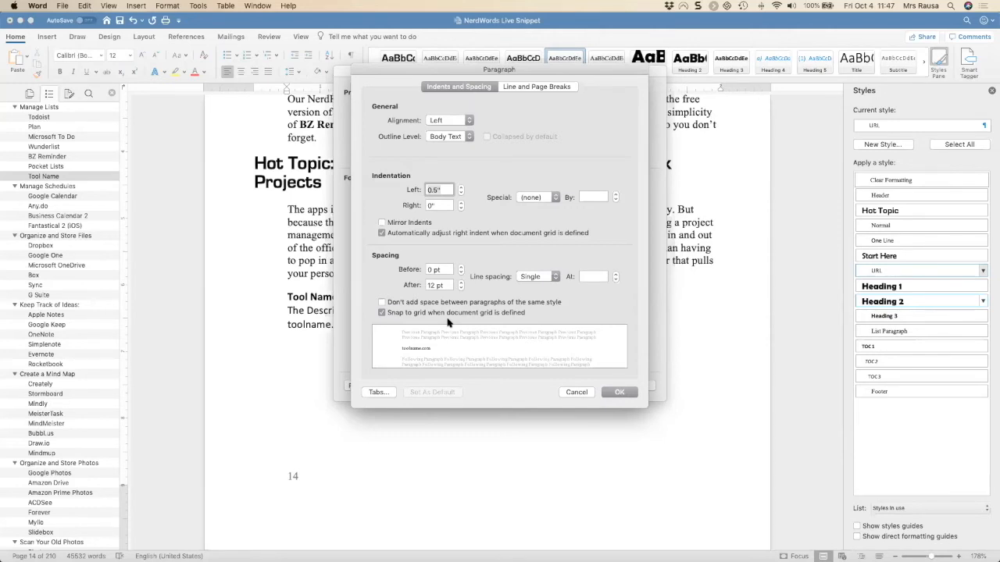
click(575, 393)
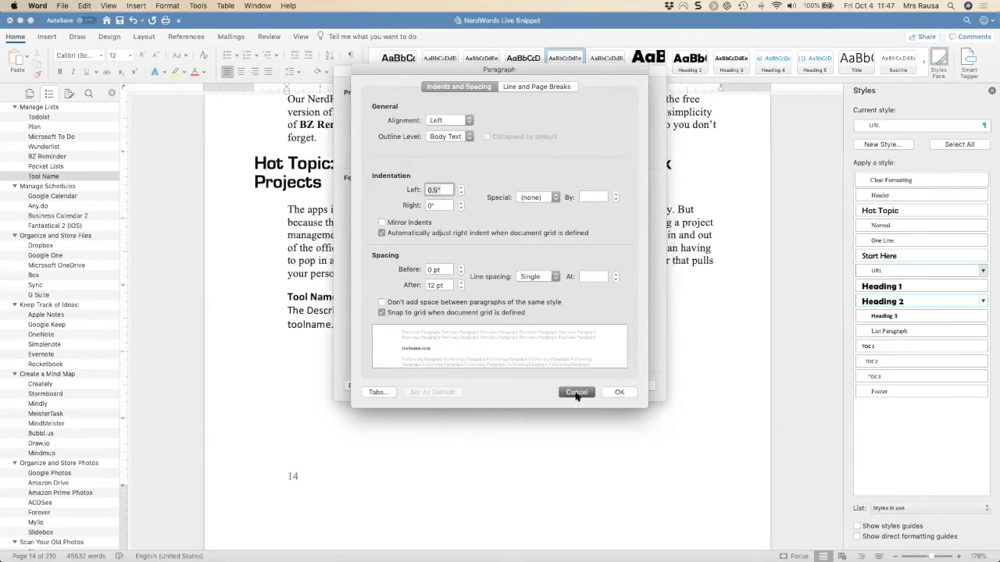
click(590, 386)
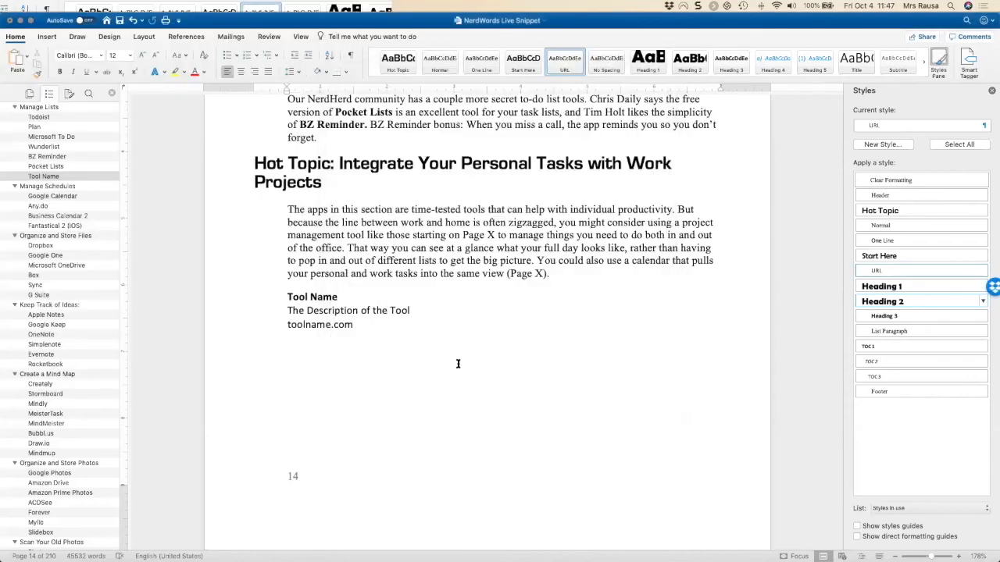
- Select the "Organization" heading and the "Manage Lists" heading in turn to compare their styles
scroll(459, 364, up, 20)
scroll(461, 362, down, 20)
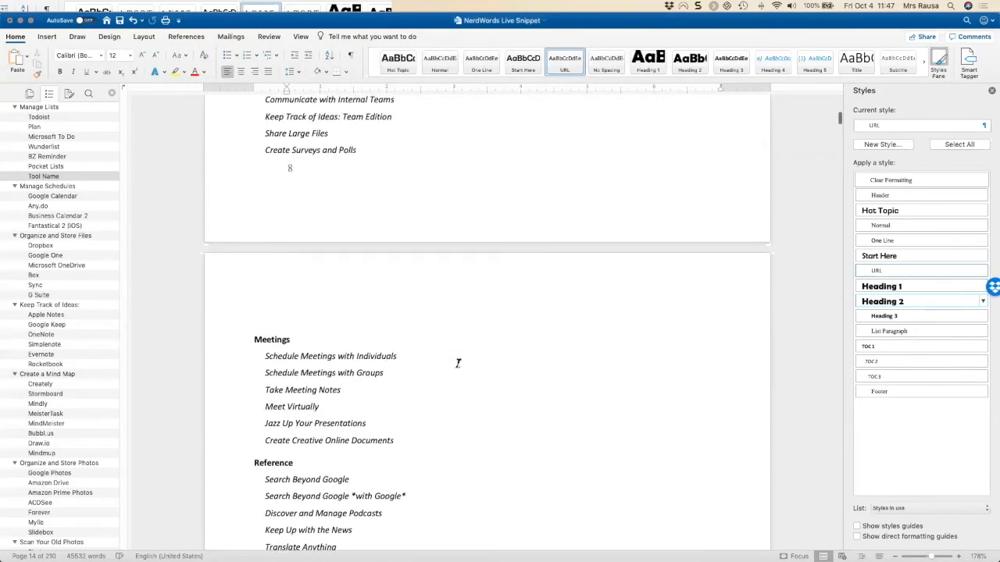
scroll(460, 363, down, 8)
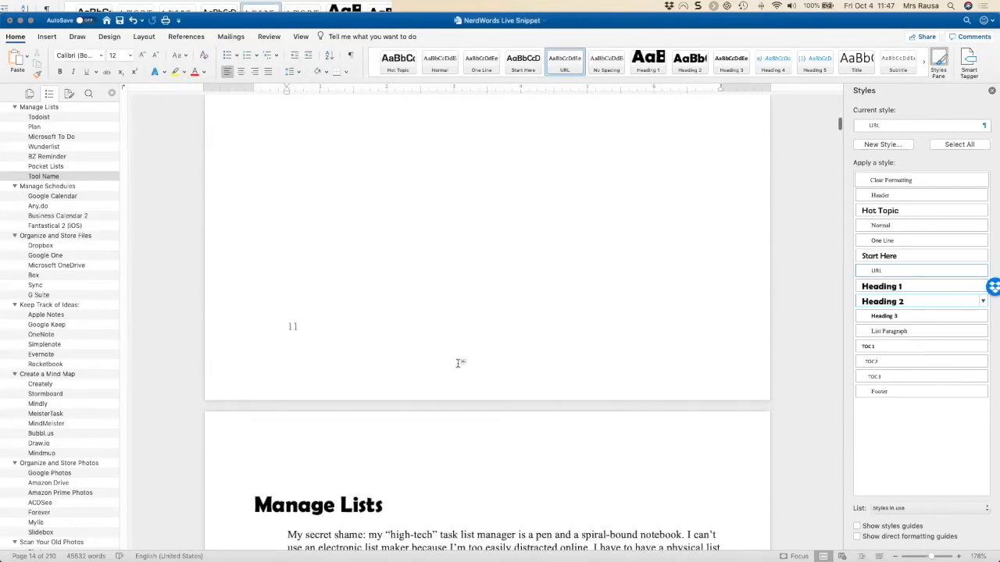
click(222, 196)
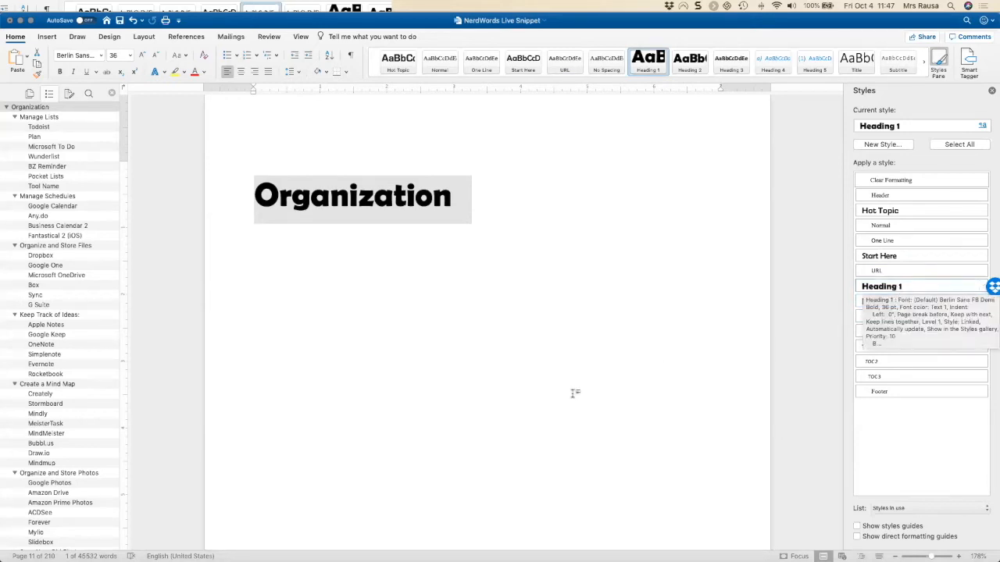
scroll(500, 368, down, 10)
scroll(500, 368, down, 5)
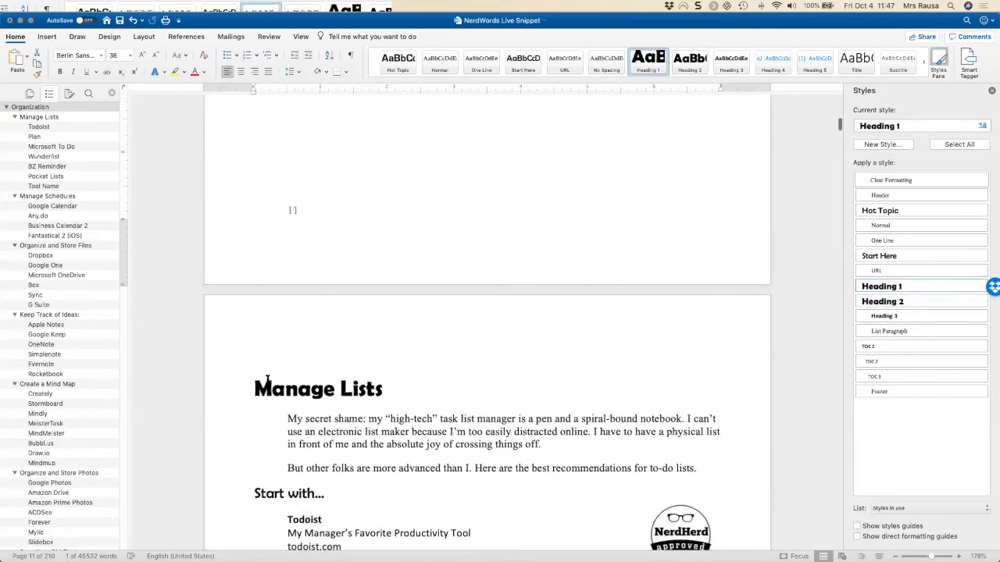
click(227, 392)
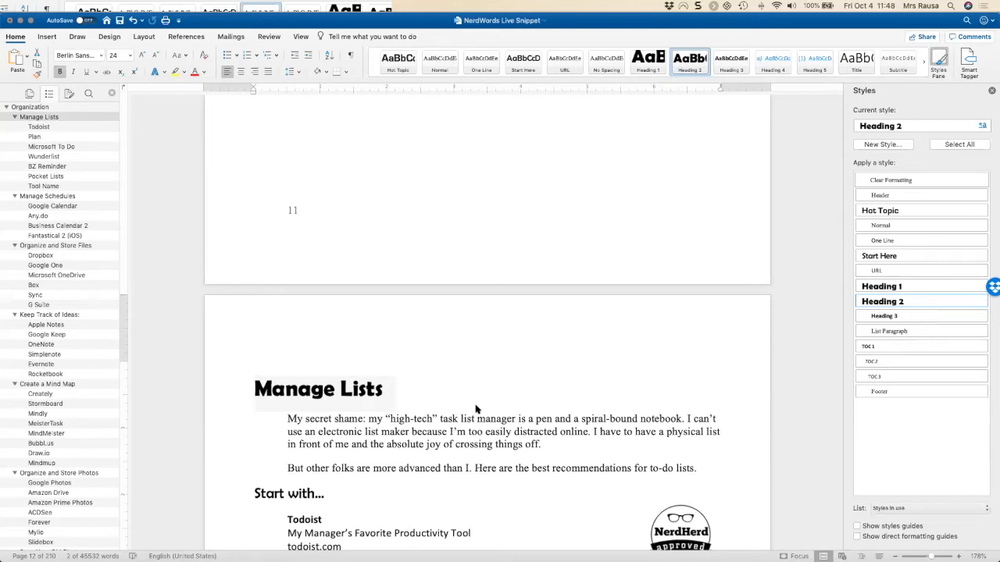
- Inspect the Heading 2 style's paragraph spacing and its line and page break settings, and cancel without modifying the style
click(982, 303)
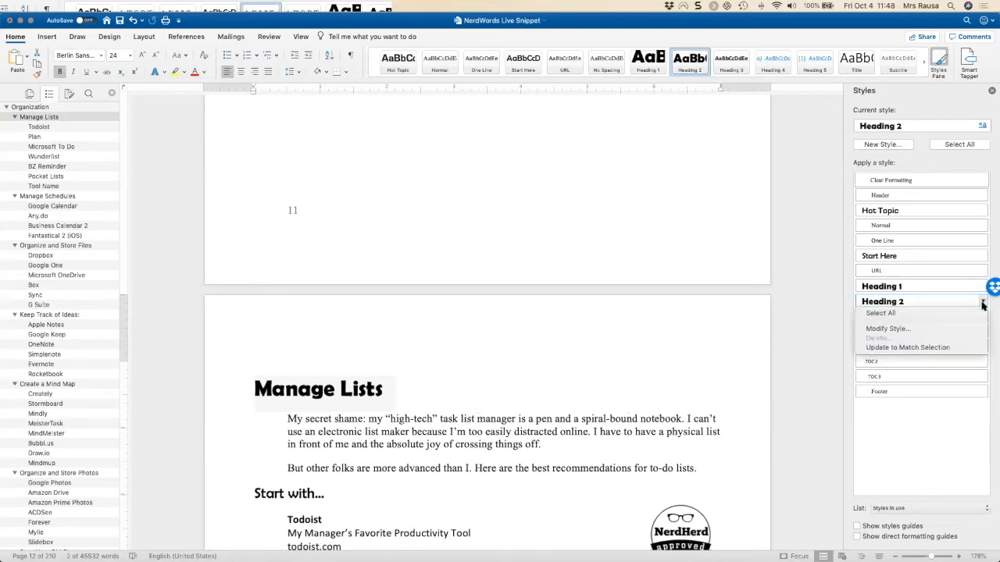
click(915, 330)
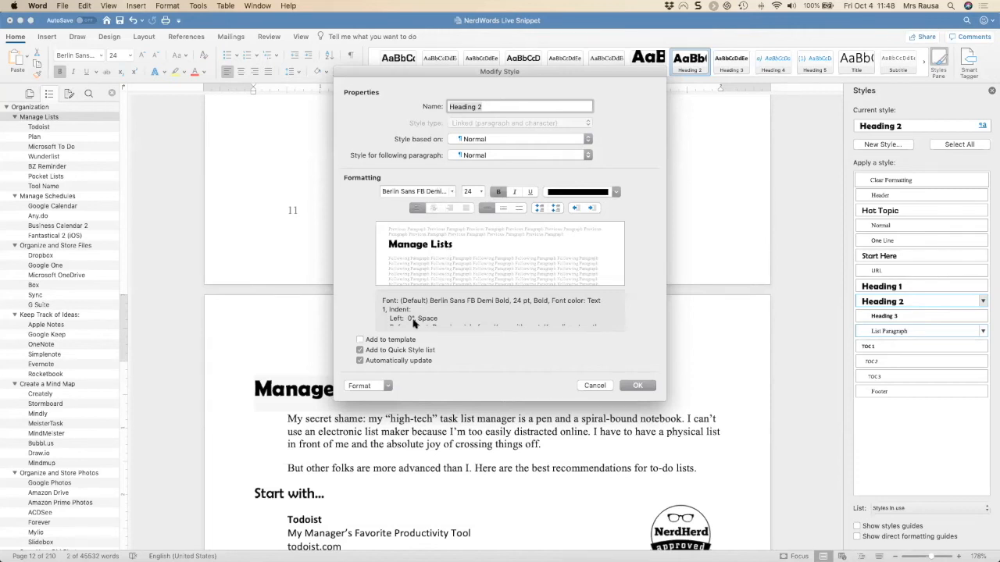
click(389, 387)
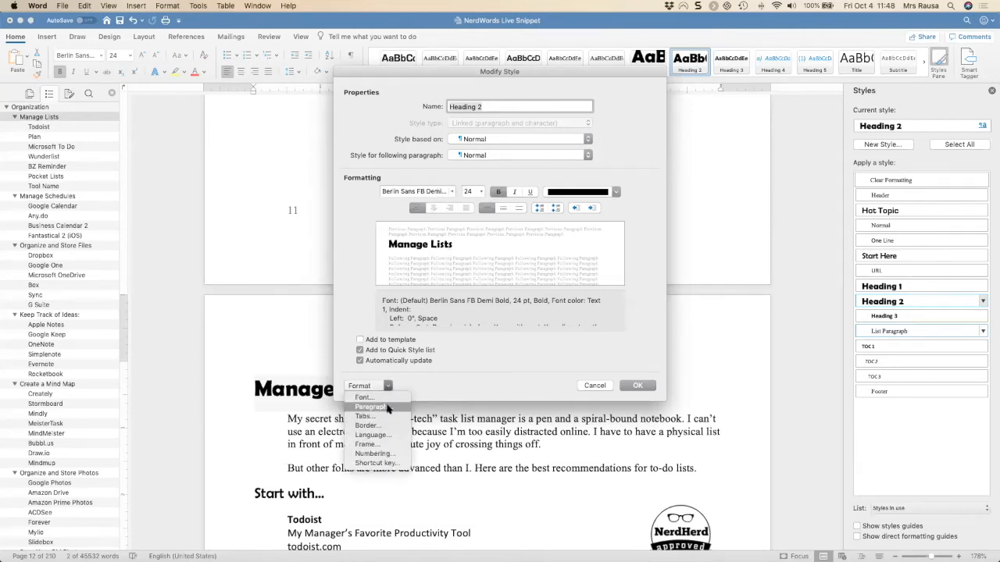
click(388, 408)
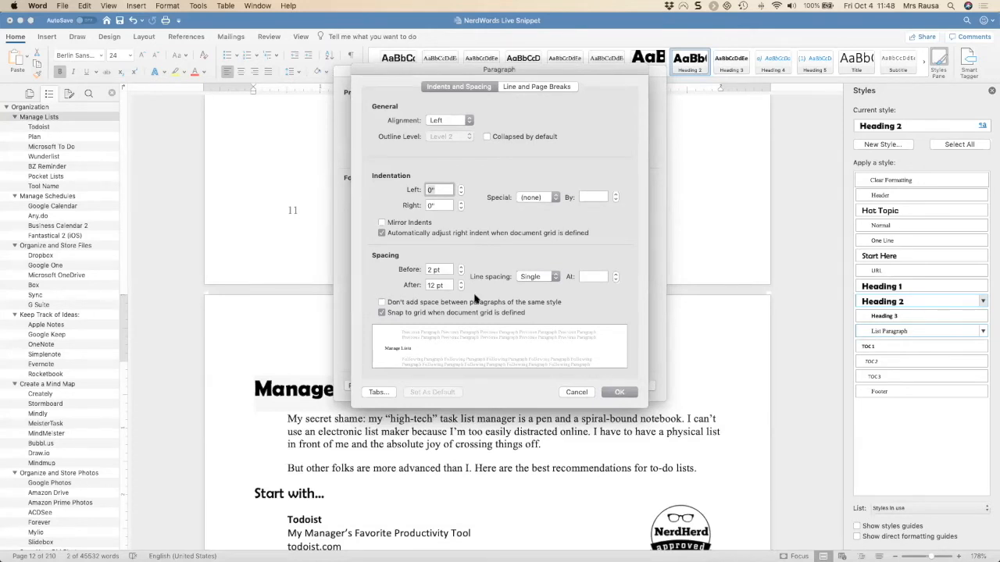
click(516, 89)
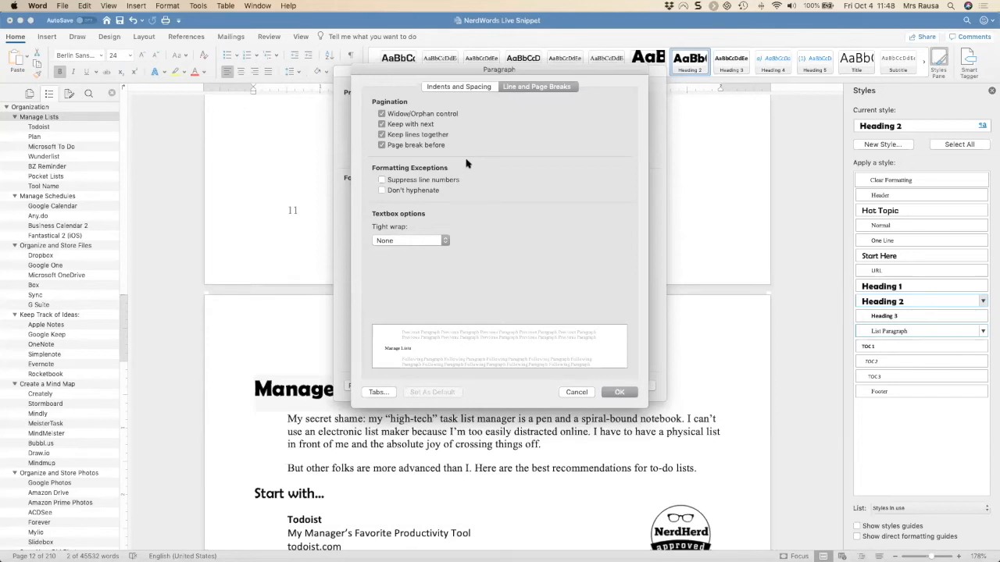
click(453, 88)
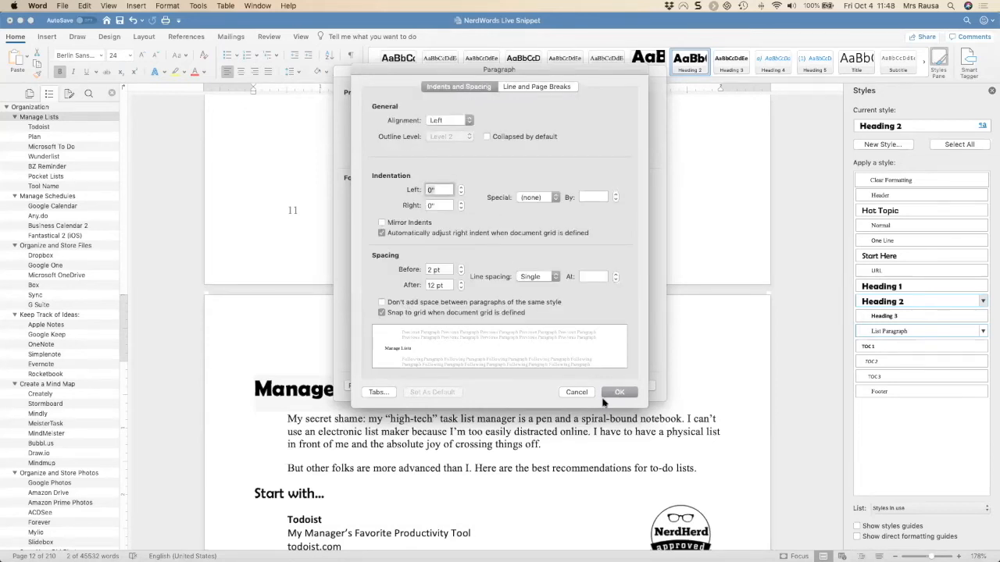
click(578, 393)
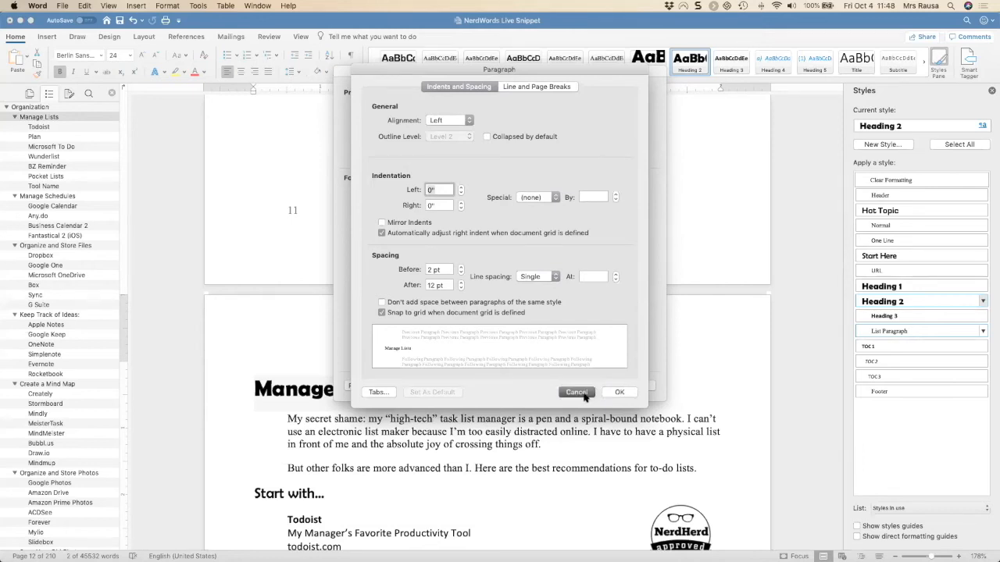
click(592, 385)
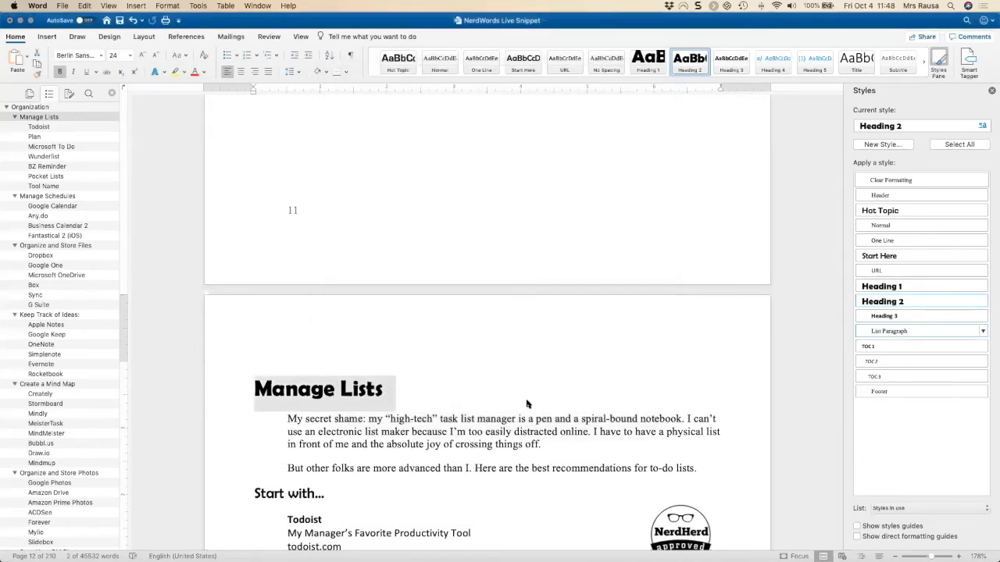
- Inspect the Heading 1 style's indents, spacing and line and page break settings from the "Organization" heading, and cancel without modifying the style
scroll(527, 404, up, 5)
scroll(526, 398, down, 2)
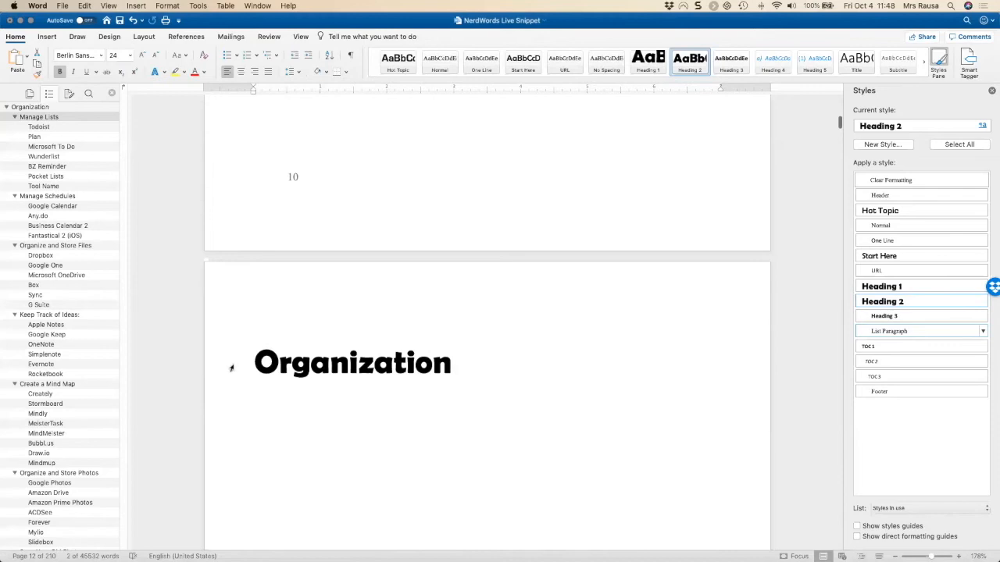
click(231, 368)
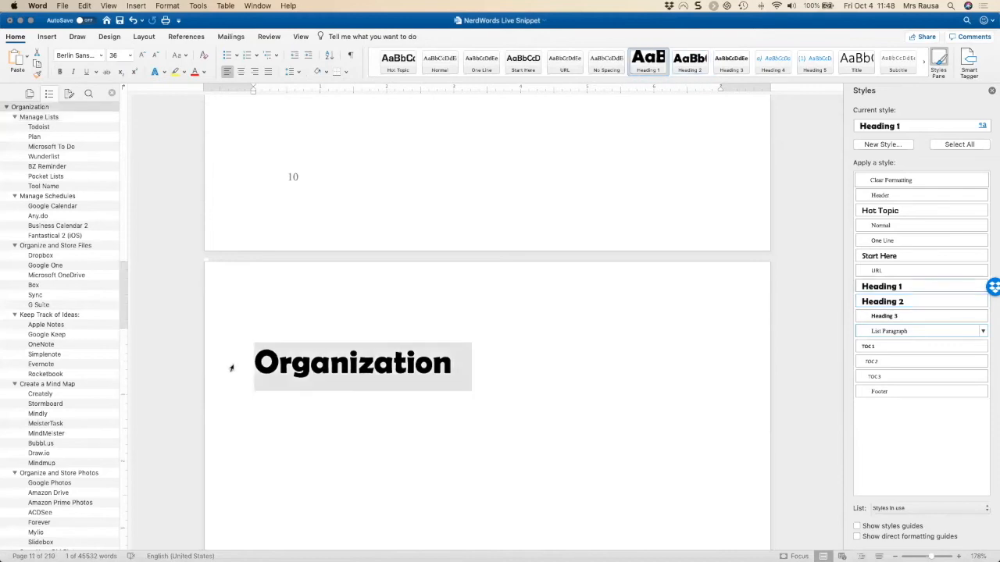
click(982, 287)
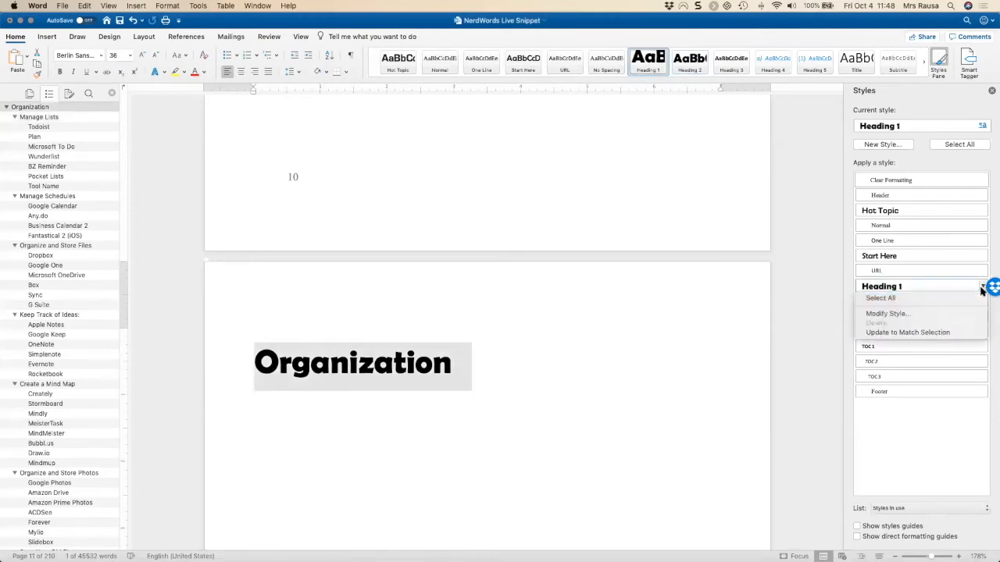
click(925, 315)
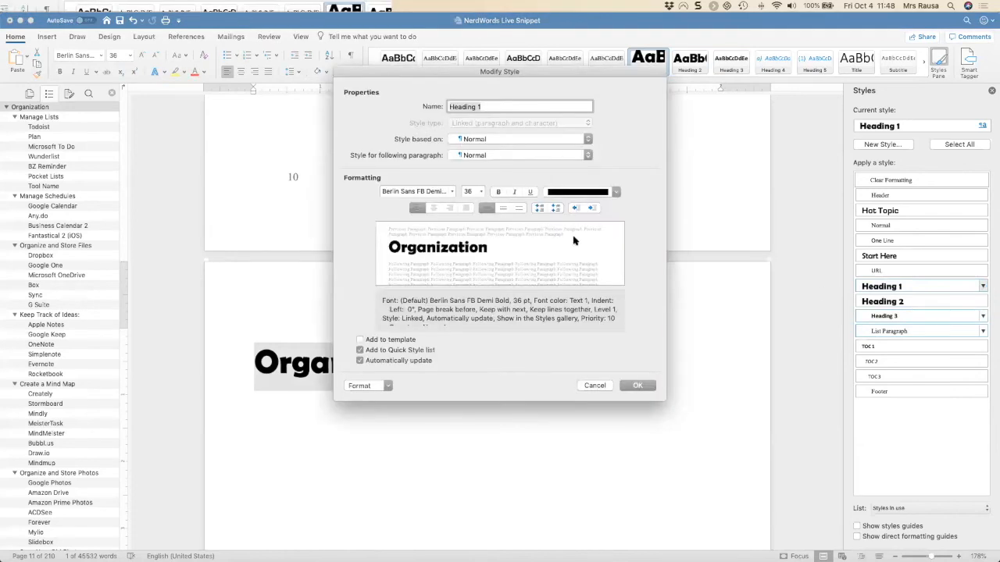
click(387, 388)
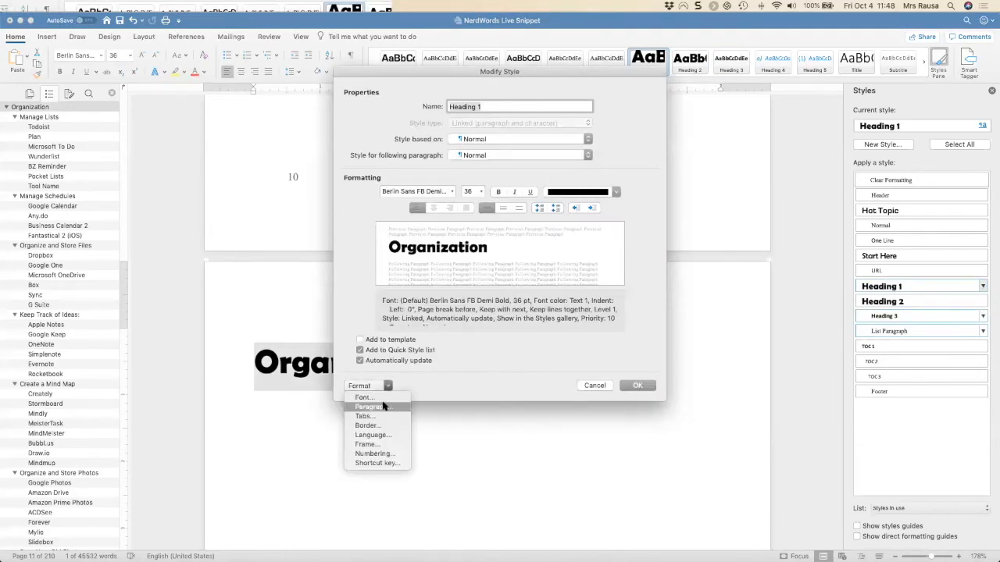
click(383, 407)
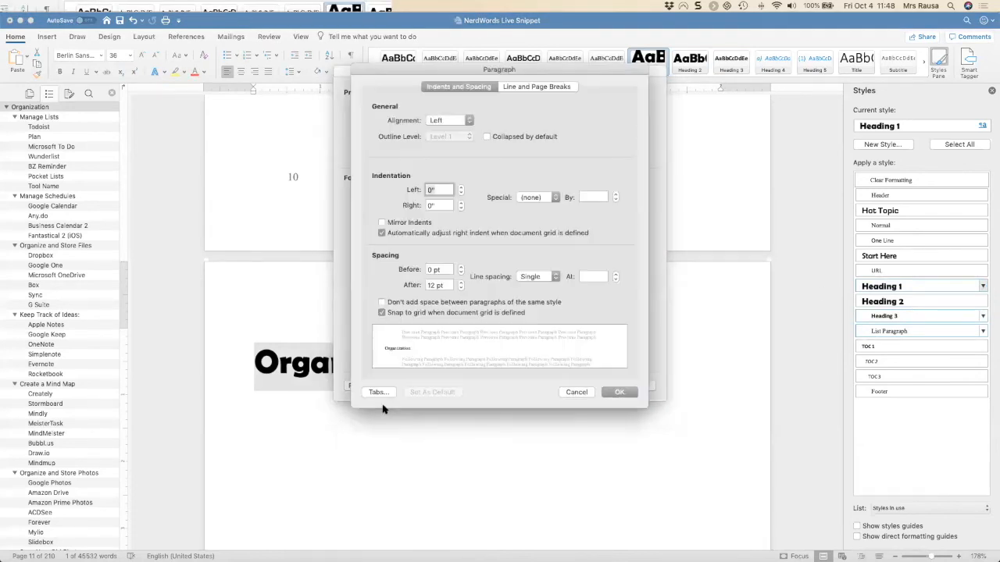
click(552, 88)
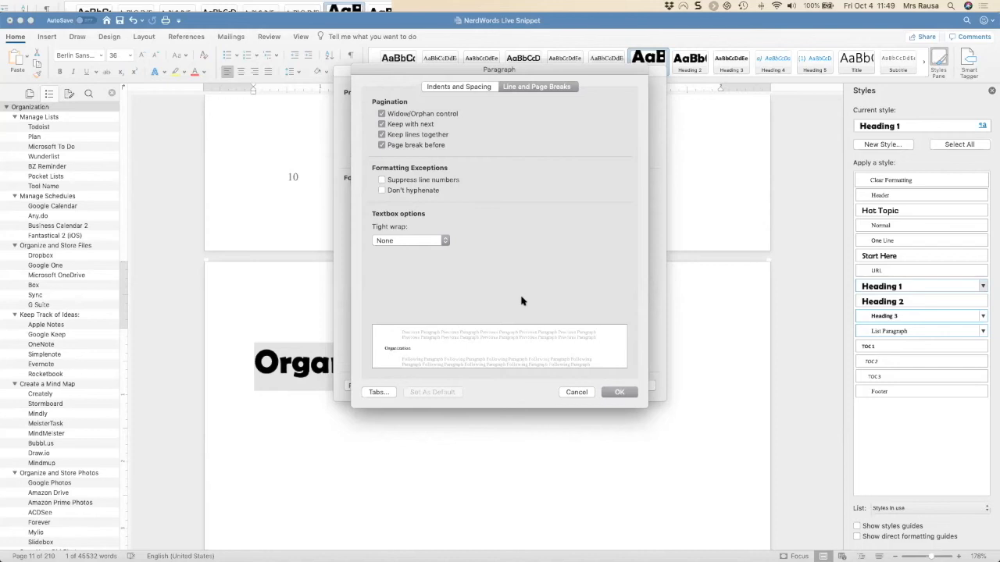
click(582, 397)
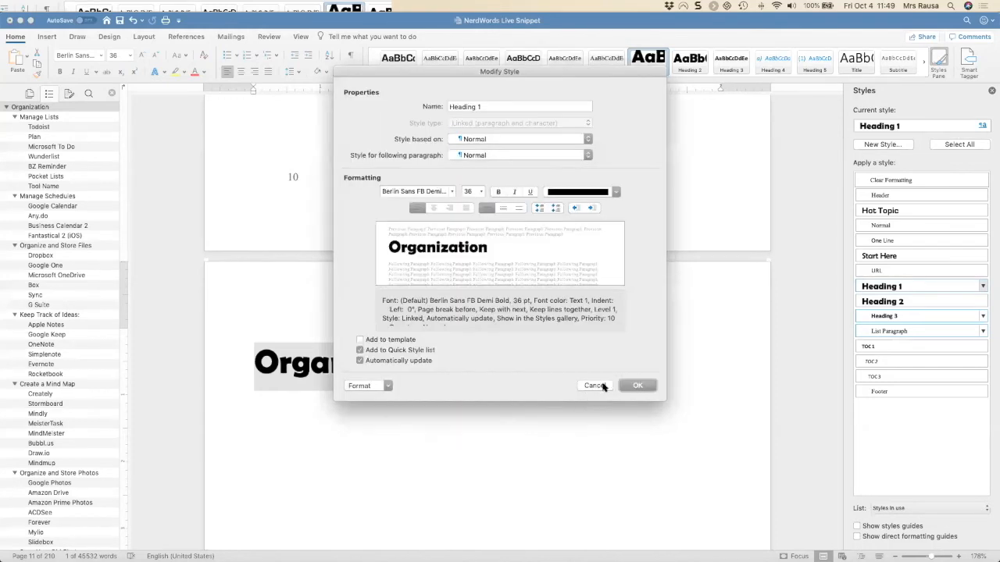
click(596, 385)
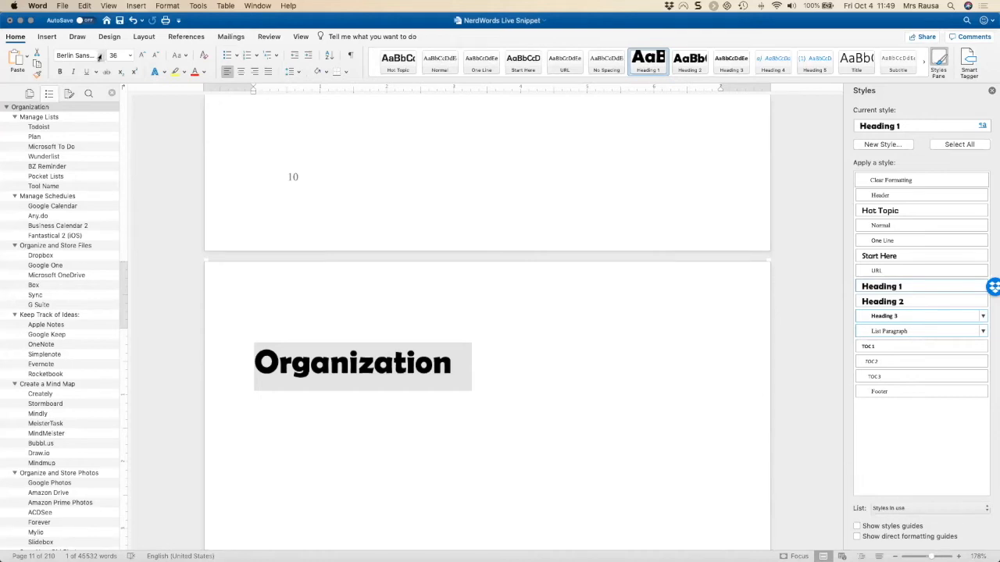
- Set the "Organization" heading's font to American Typewriter Bold and update the Heading 1 style to match it
click(100, 57)
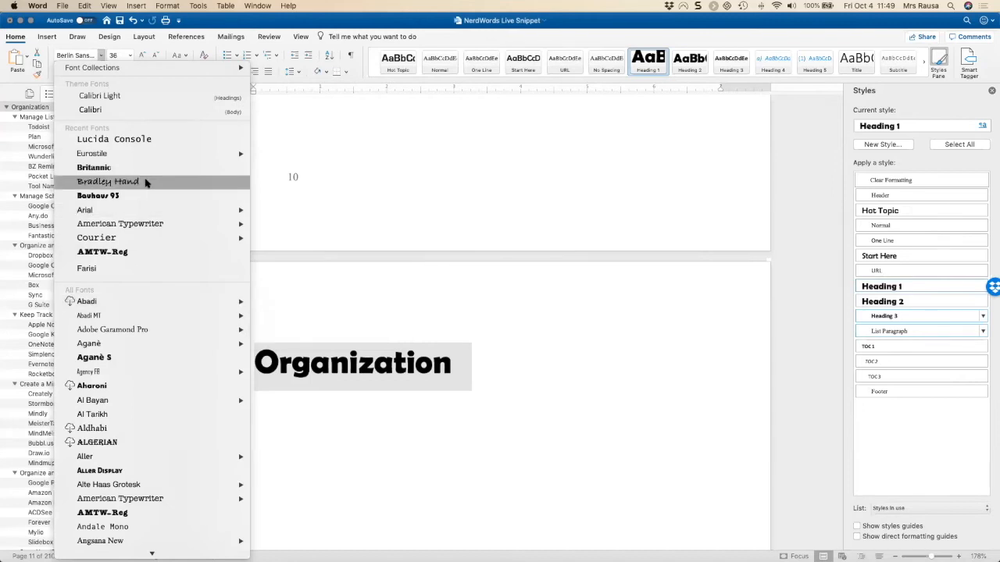
mouse_move(156, 225)
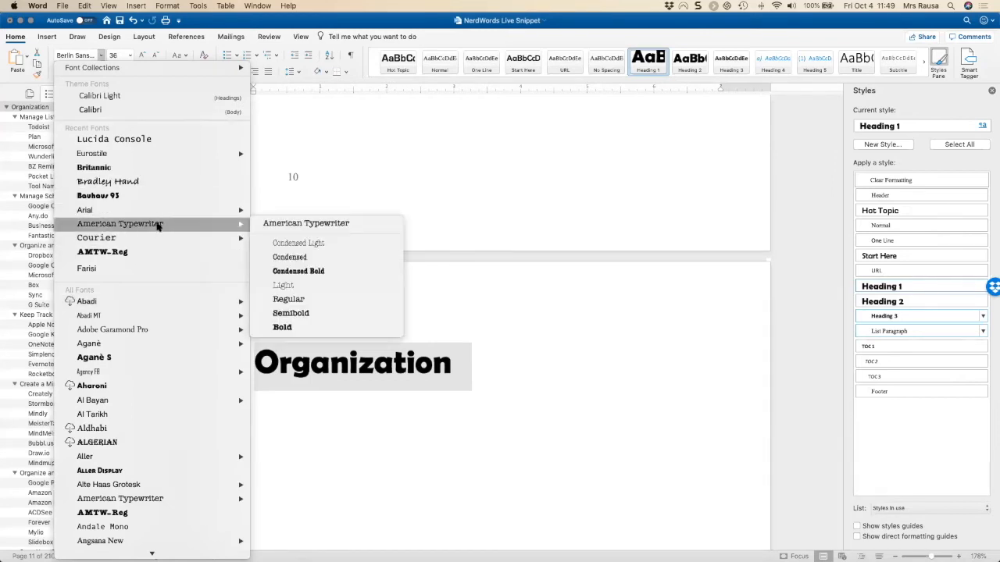
click(300, 328)
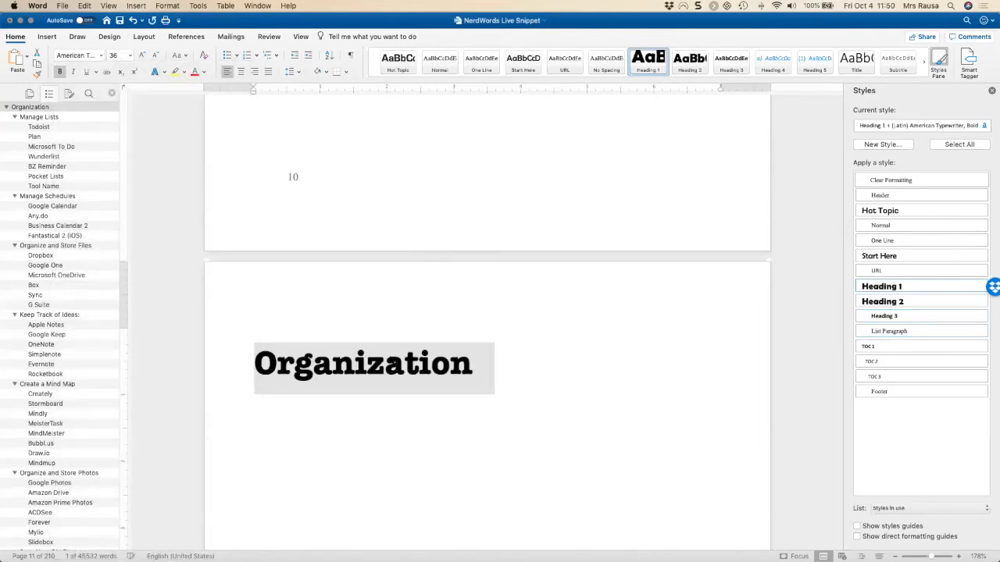
click(983, 286)
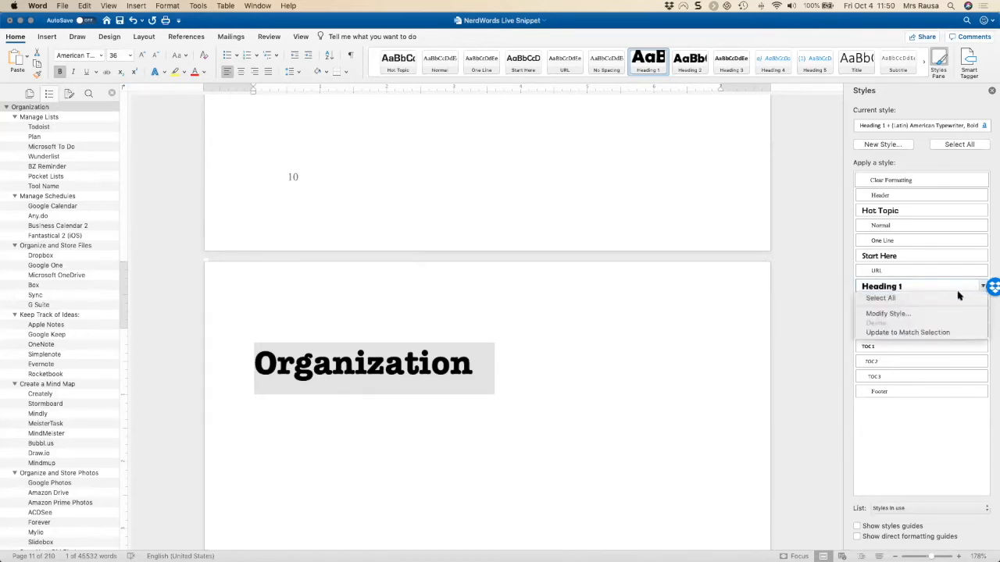
click(930, 334)
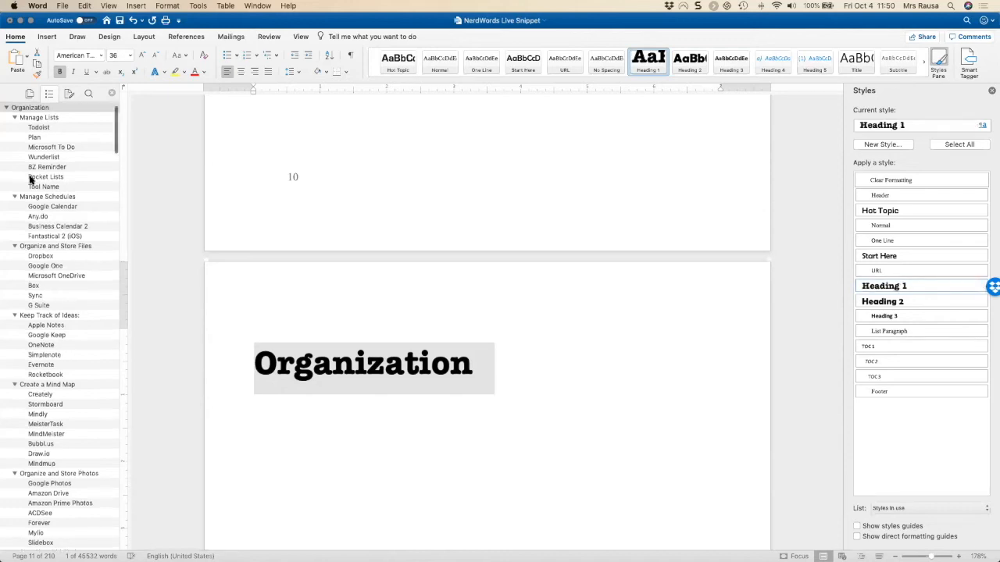
- Collapse the "Organization" section in the document map and go to the "Productivity" heading
scroll(6, 110, down, 5)
click(6, 108)
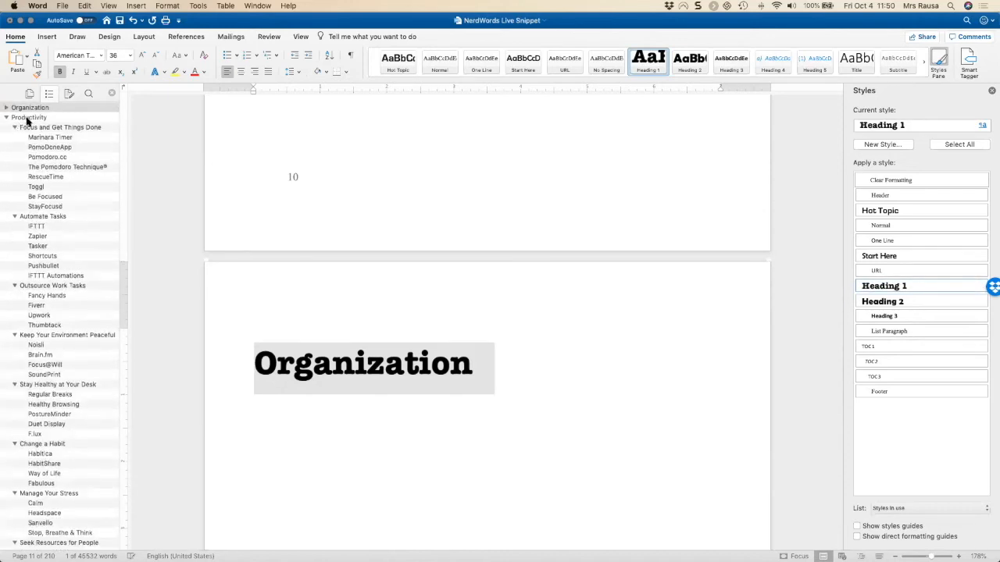
click(28, 117)
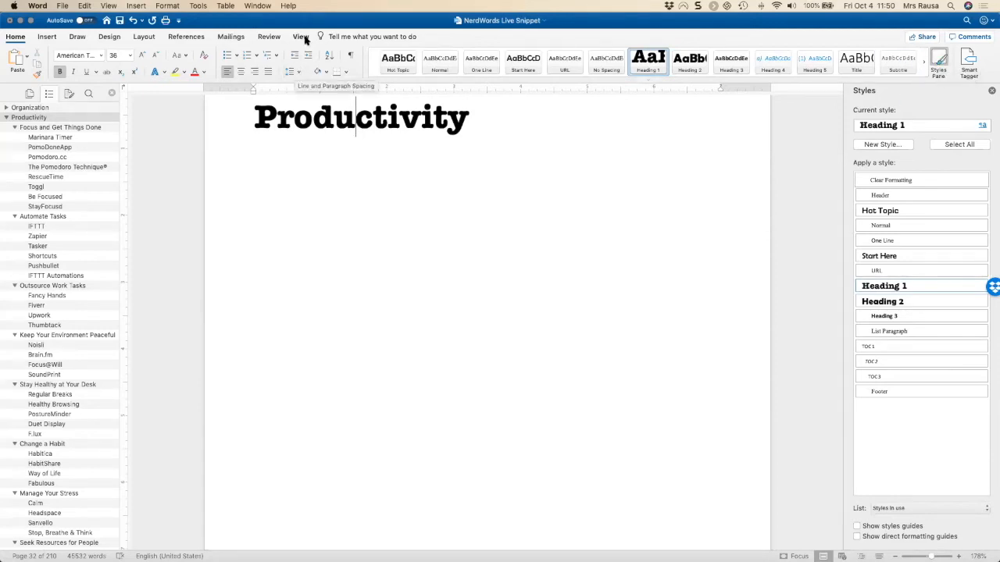
- Search the document for "styles pane", look up "styles" among the available commands, and dismiss the suggestions
click(301, 37)
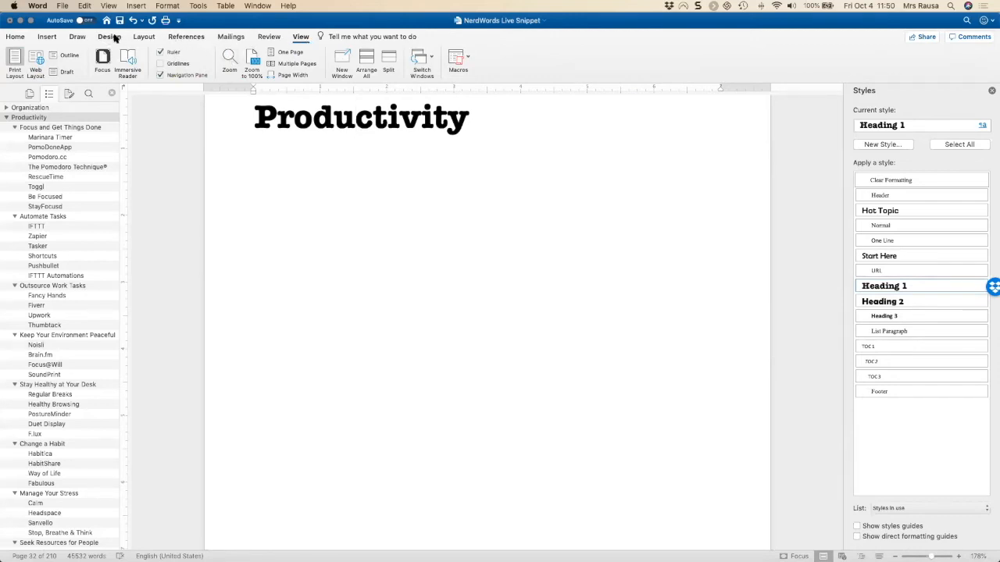
click(966, 20)
text(stu)
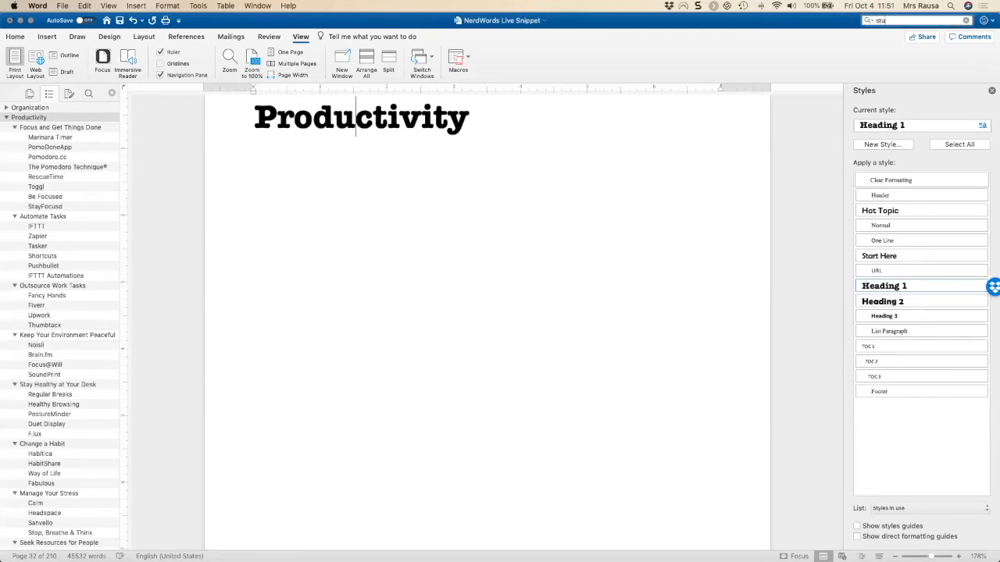
text(yles pane)
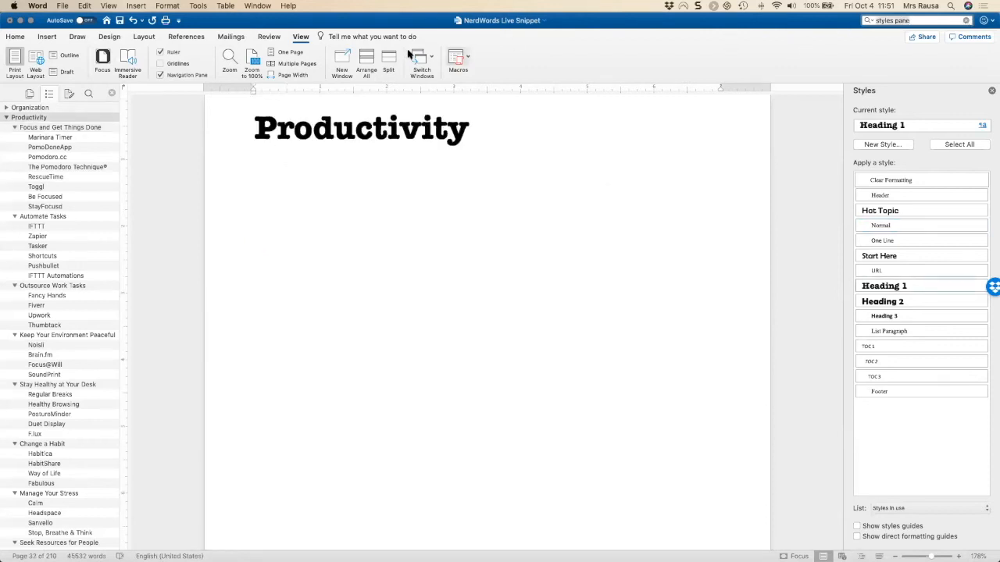
click(381, 37)
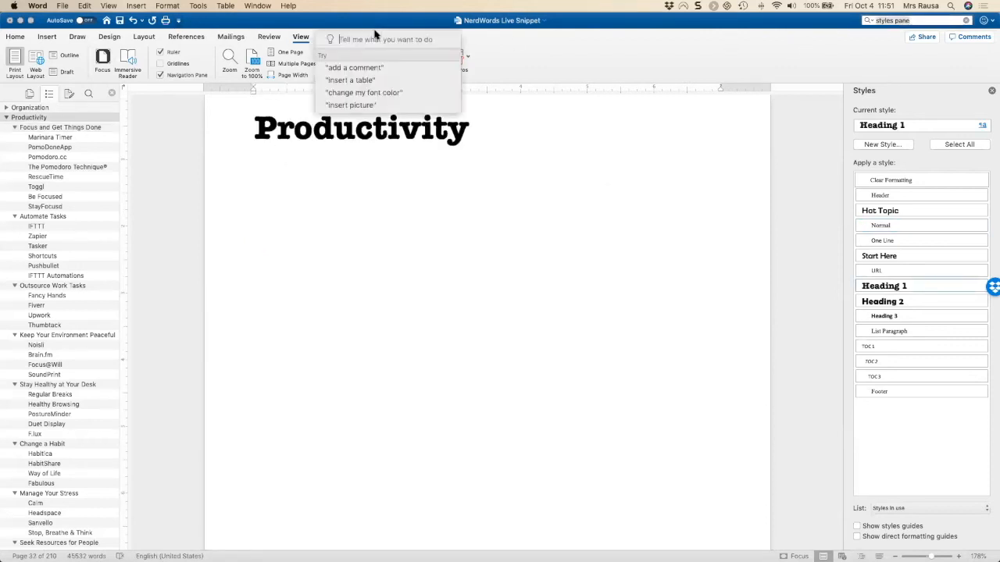
text(styles)
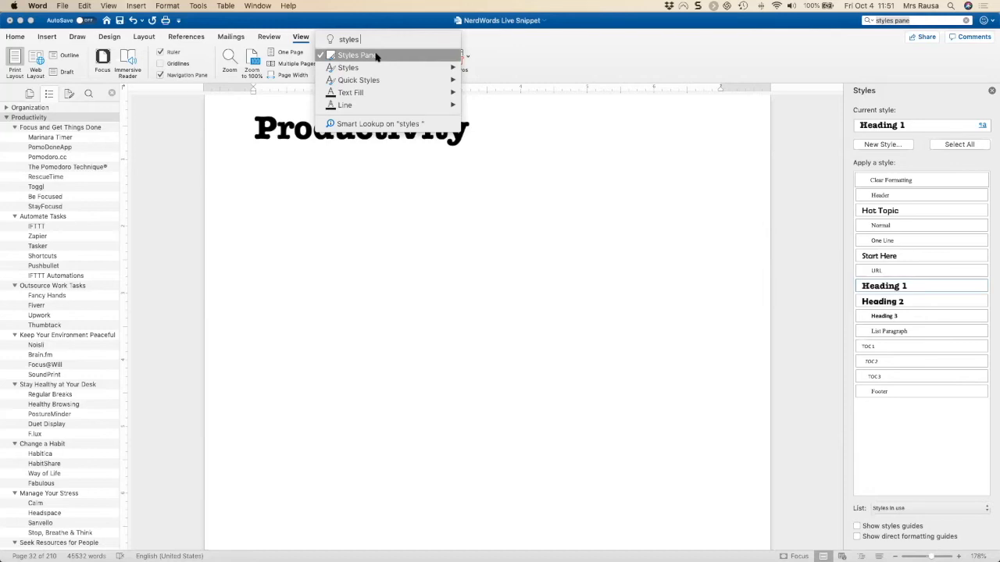
click(486, 176)
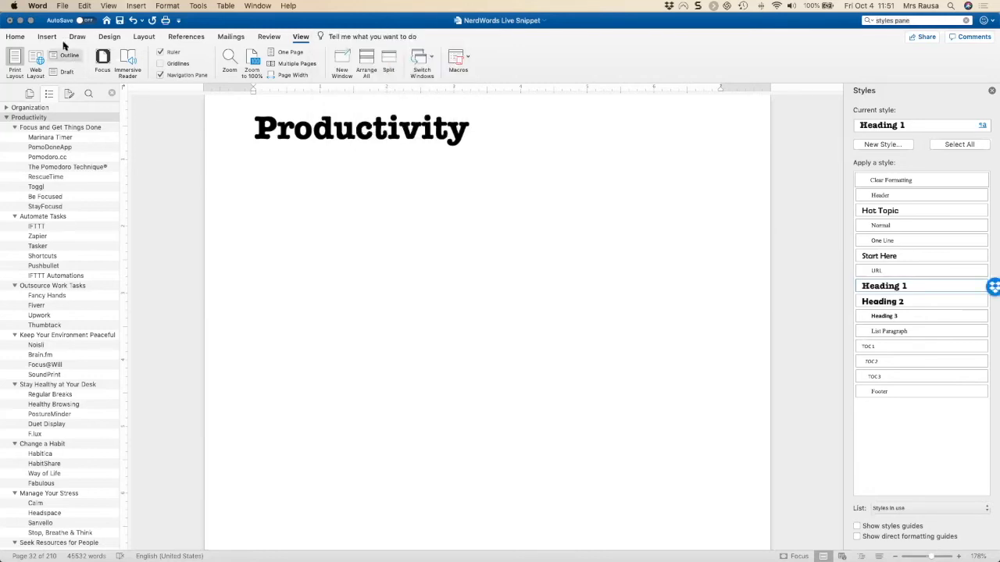
- View the Word version and license information and close it again
click(44, 7)
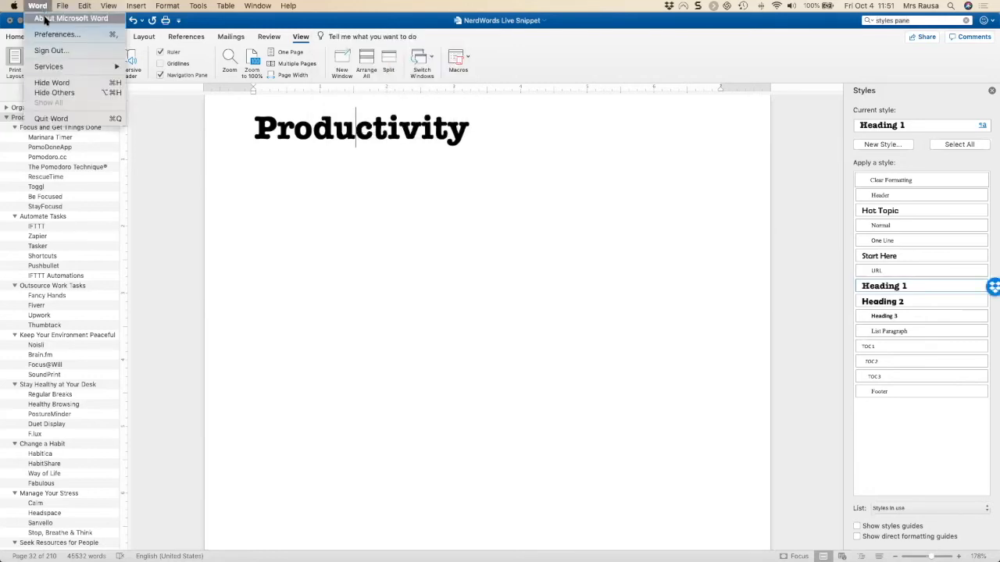
click(47, 18)
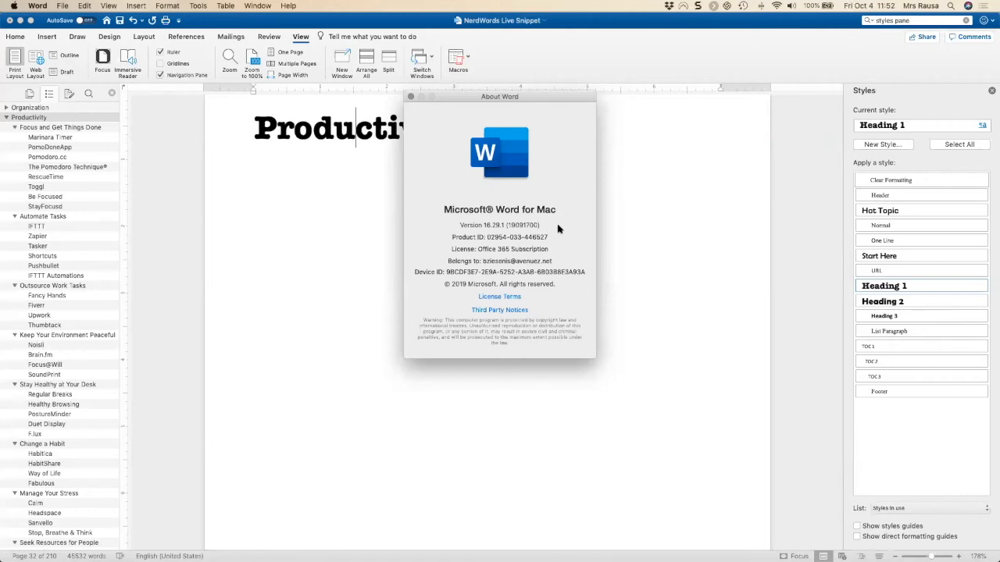
click(412, 98)
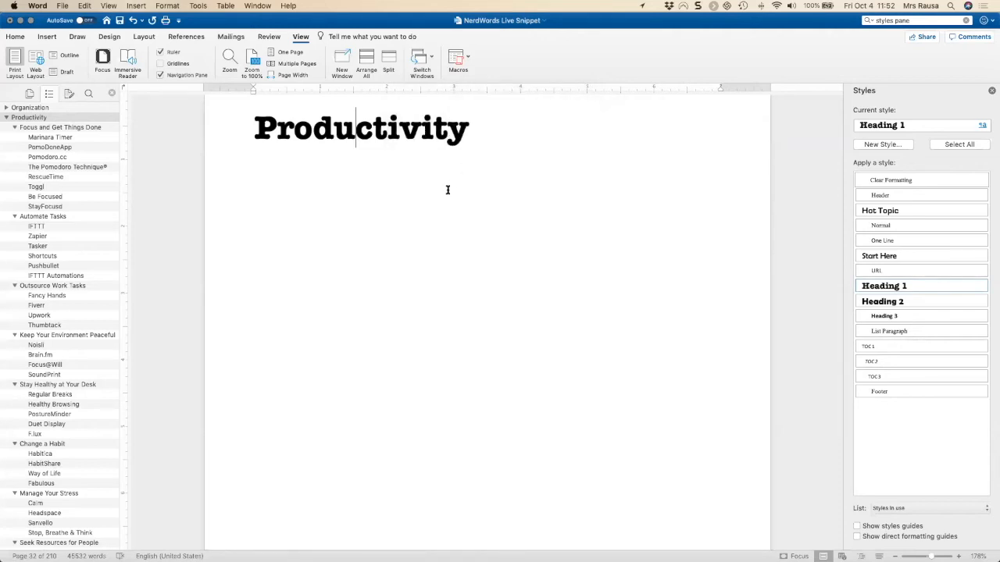
scroll(396, 202, down, 5)
scroll(396, 203, up, 15)
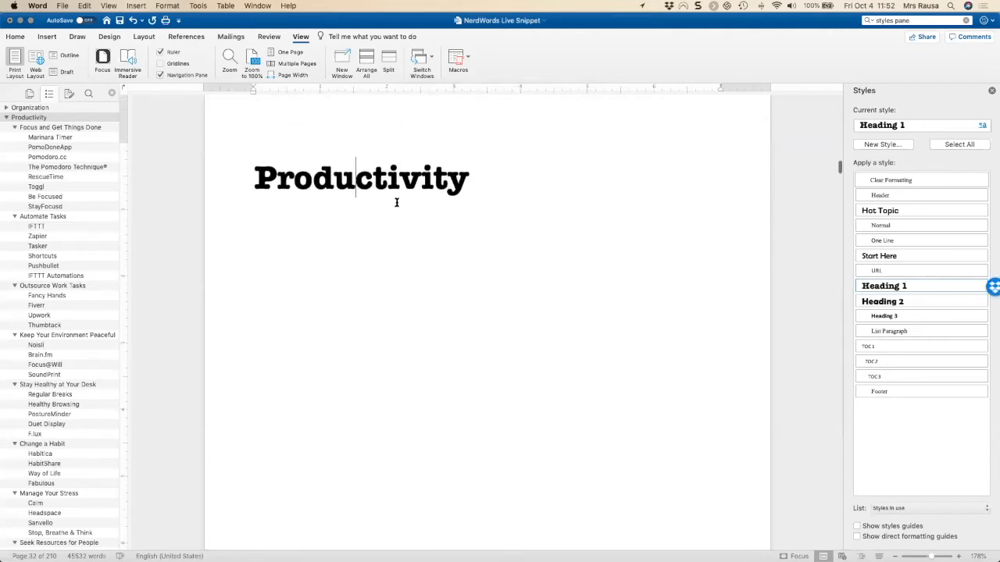
scroll(396, 202, up, 15)
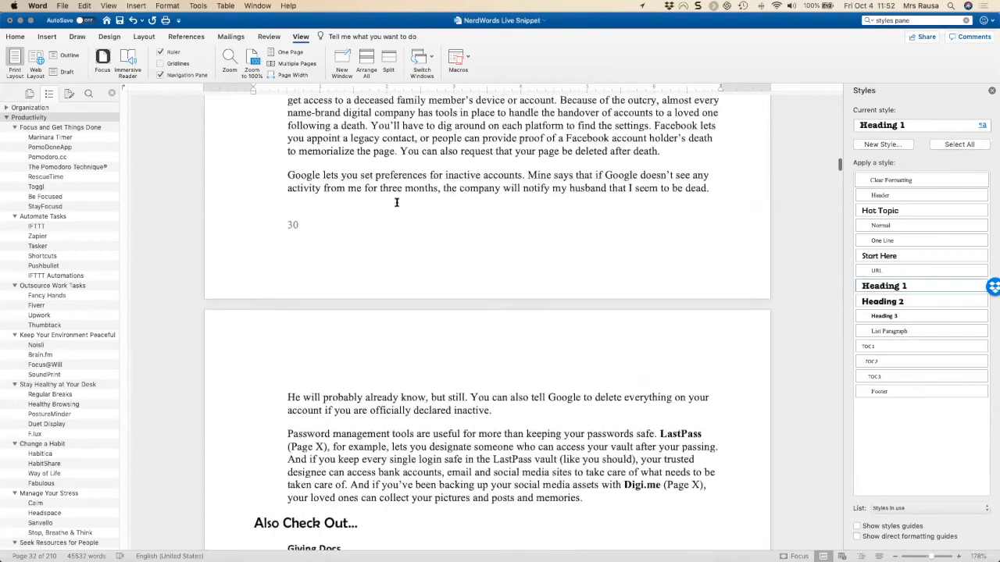
scroll(396, 202, down, 20)
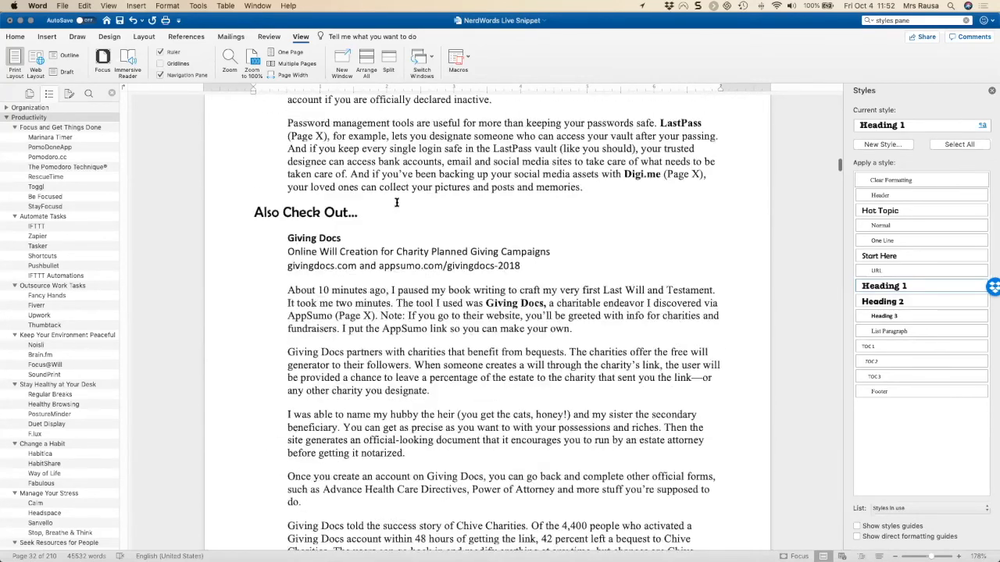
scroll(396, 203, down, 15)
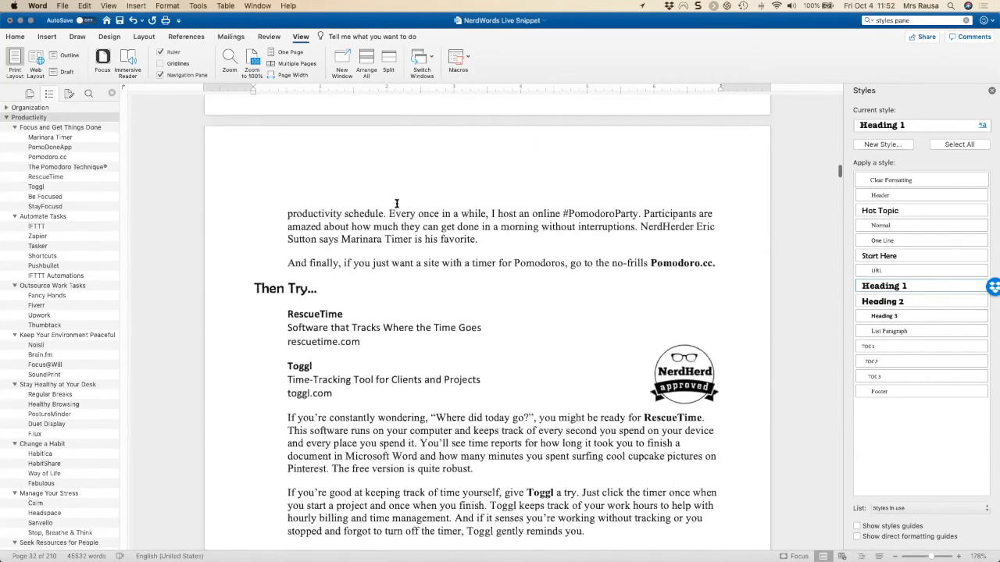
- Collapse the "Productivity" section in the document map and go to the "Topic Index" heading
click(5, 119)
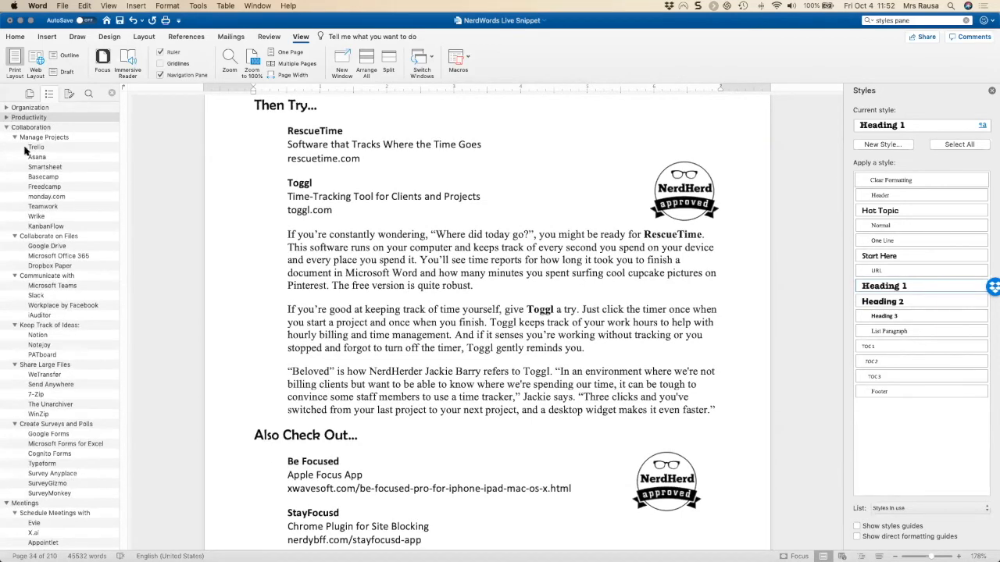
scroll(41, 183, down, 10)
scroll(41, 183, down, 10)
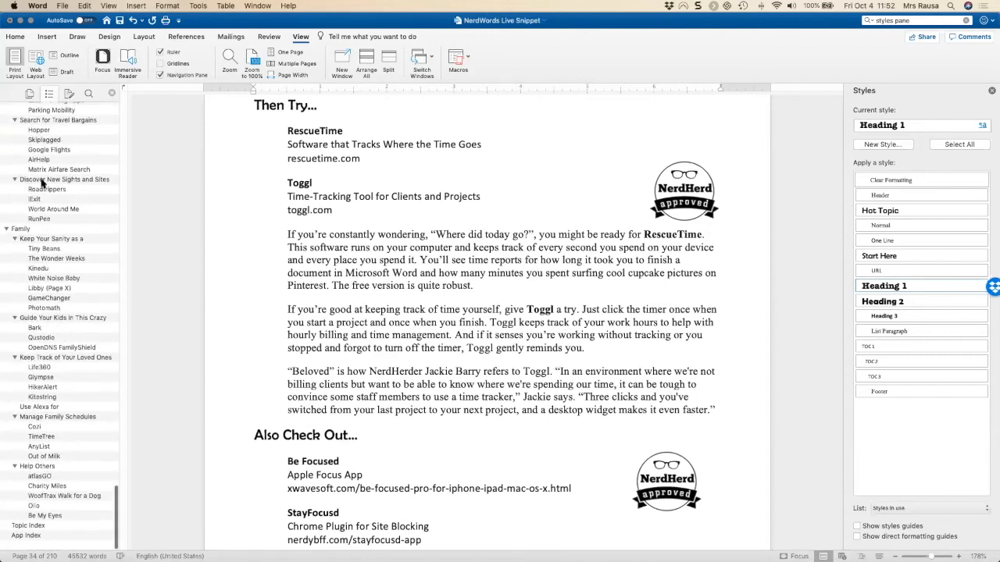
click(44, 526)
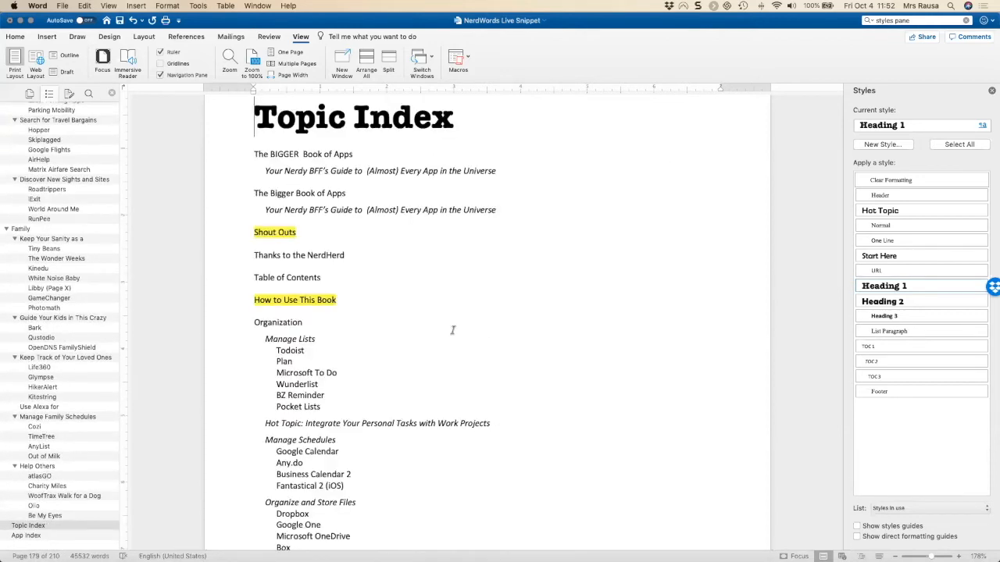
- Update the index field under "Topic Index" so it is rebuilt from the document's current headings
click(394, 424)
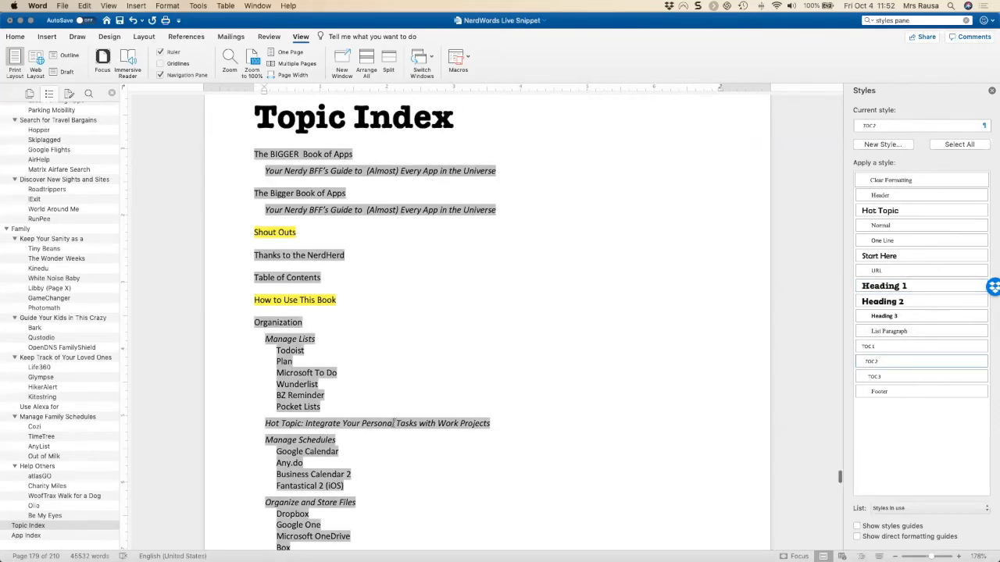
right_click(394, 423)
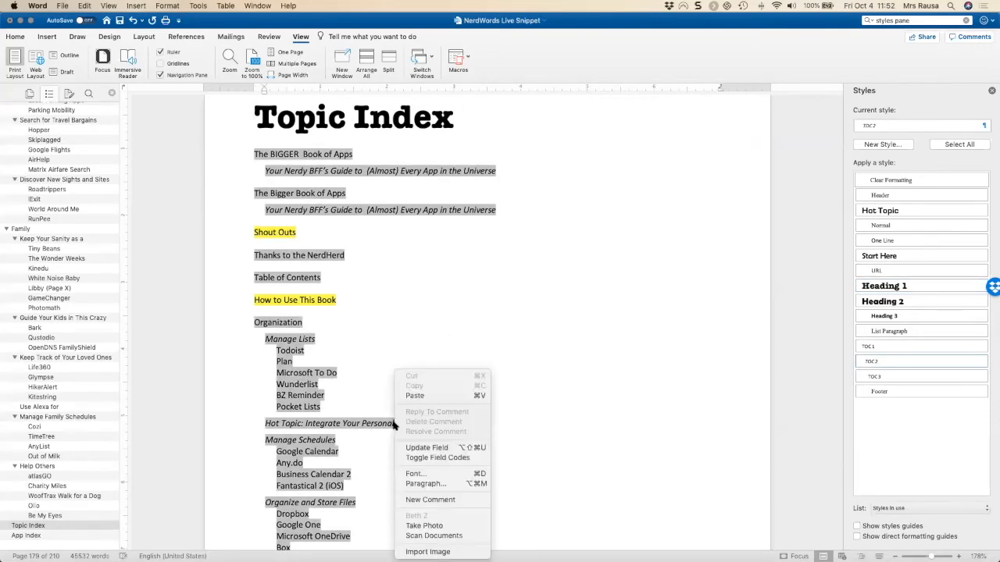
click(427, 448)
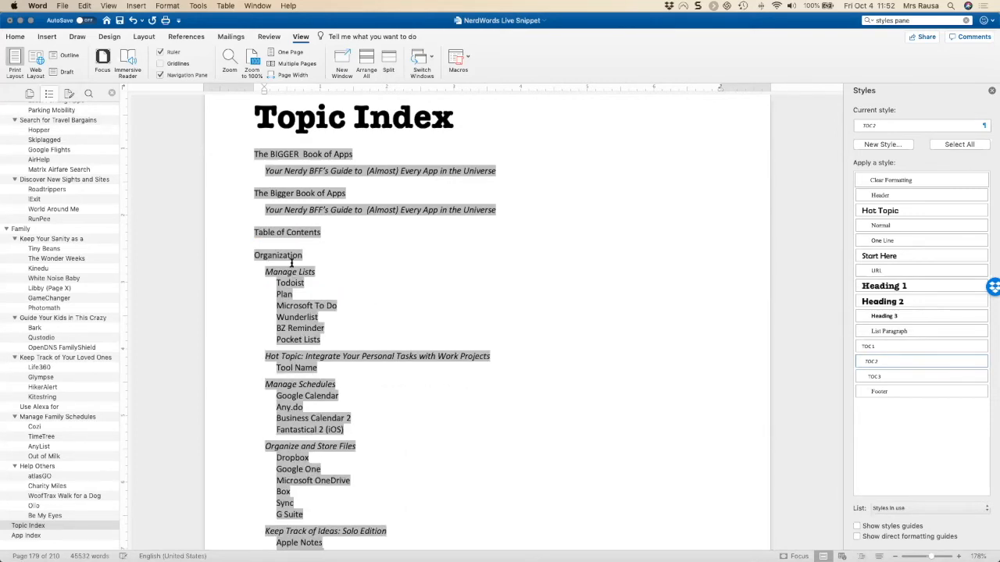
- Examine the rebuilt topic index from the title entries and first topics through to its end
click(286, 228)
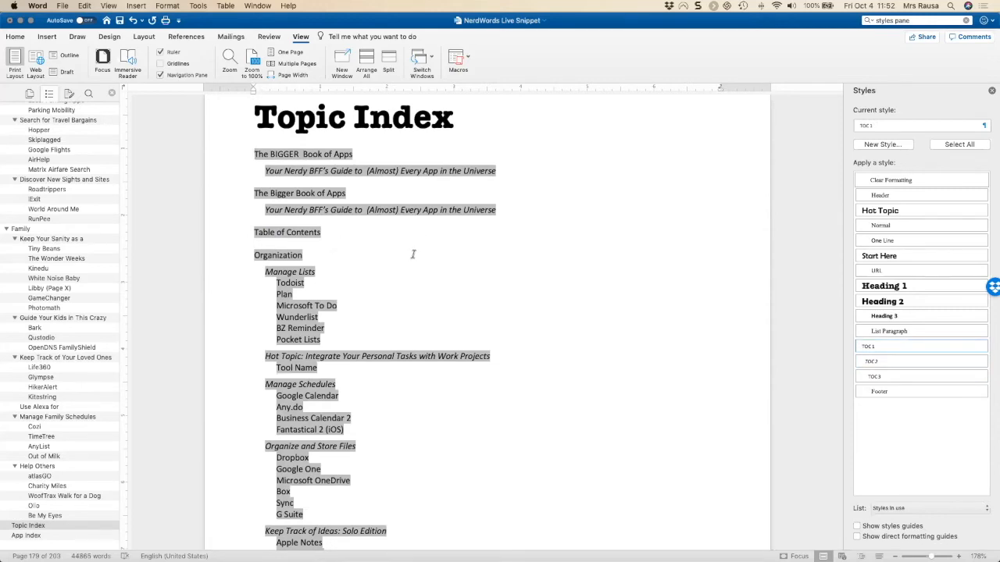
scroll(400, 265, down, 1)
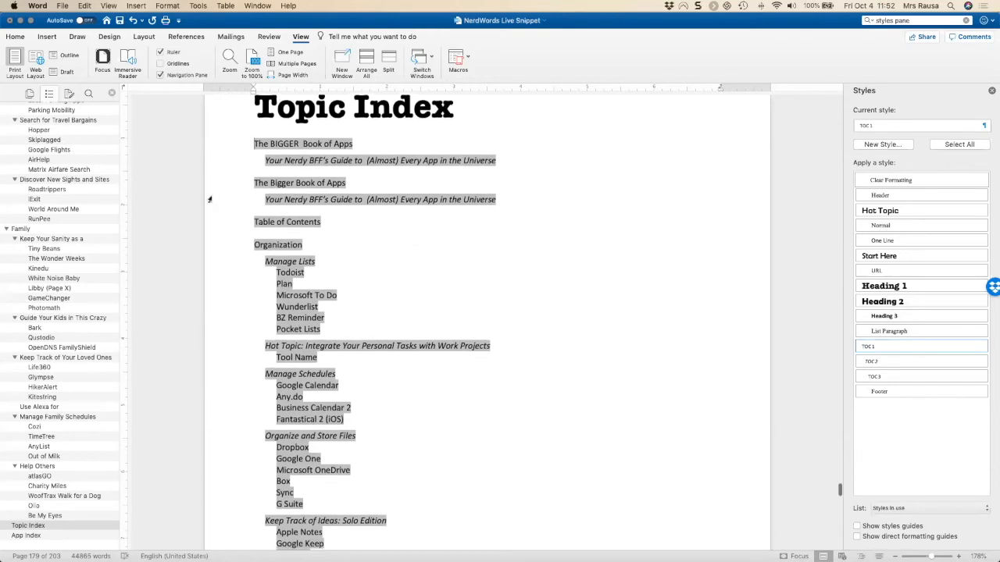
mouse_move(222, 184)
mouse_down()
mouse_move(224, 208)
mouse_move(221, 189)
mouse_up()
click(259, 184)
scroll(316, 219, down, 15)
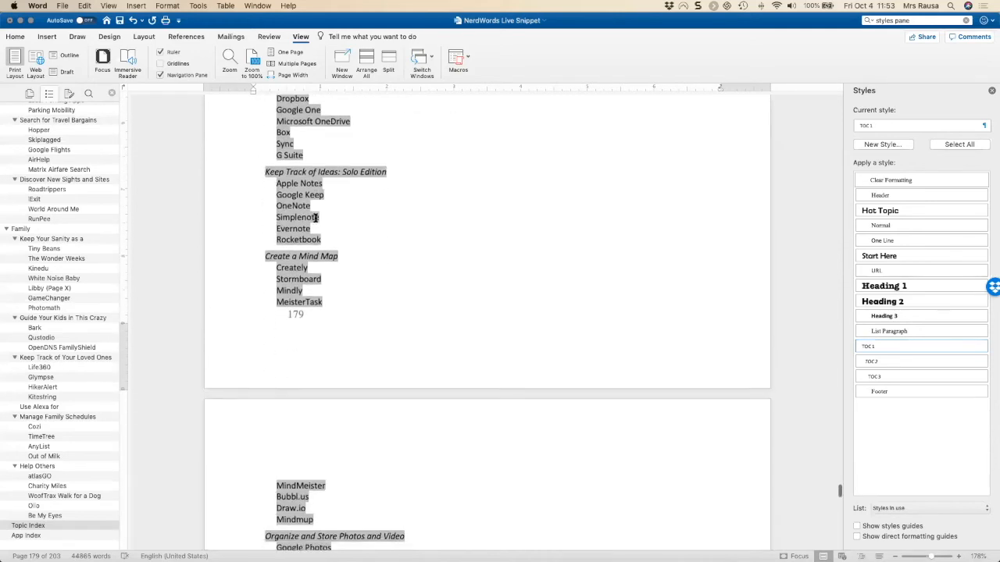
scroll(315, 219, down, 10)
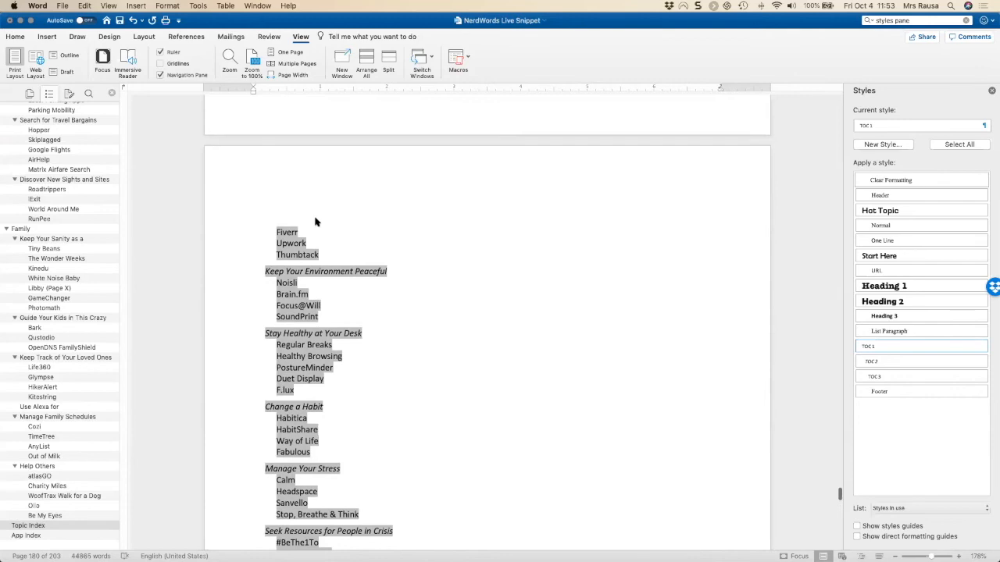
scroll(316, 220, down, 5)
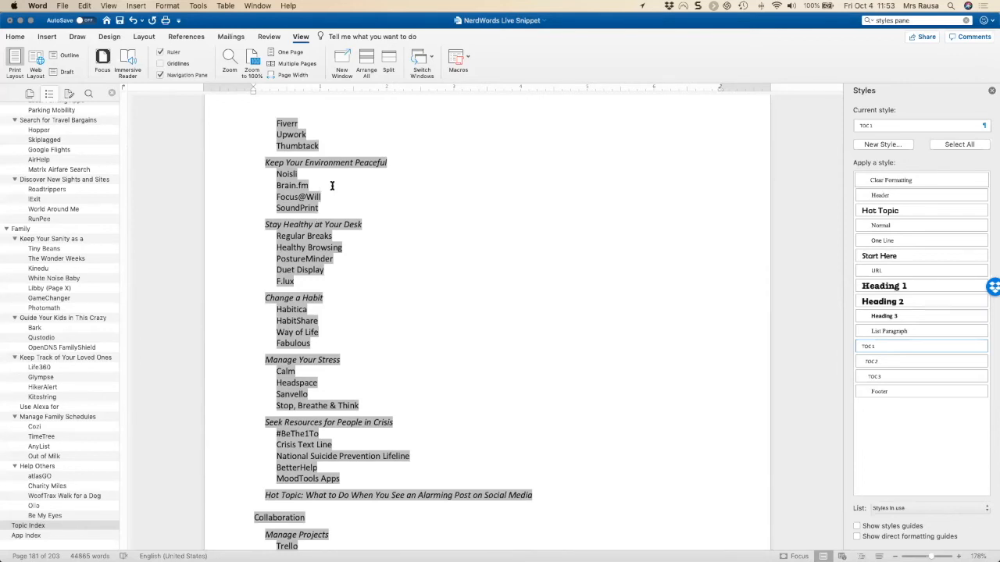
scroll(332, 184, down, 20)
scroll(332, 185, down, 20)
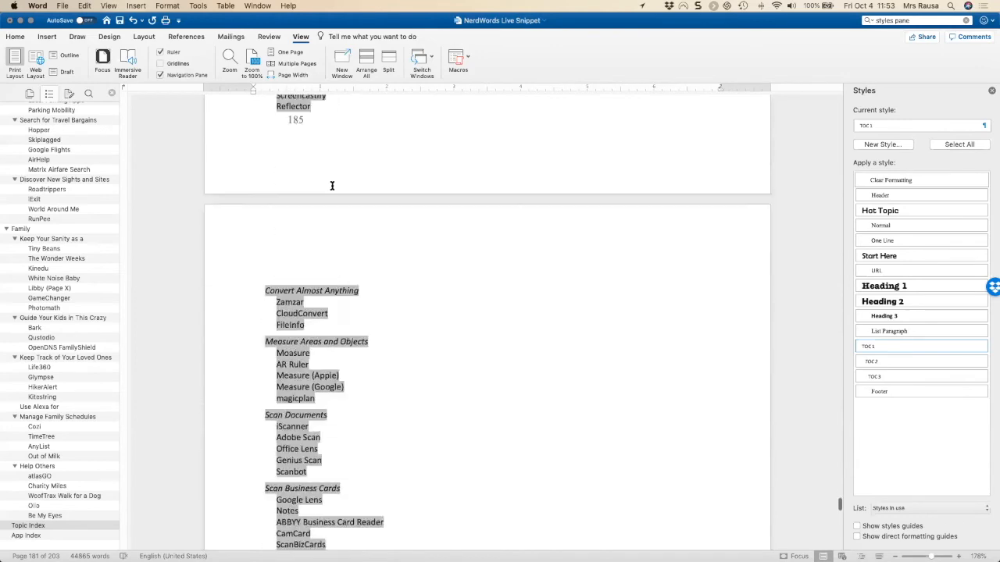
scroll(332, 185, down, 10)
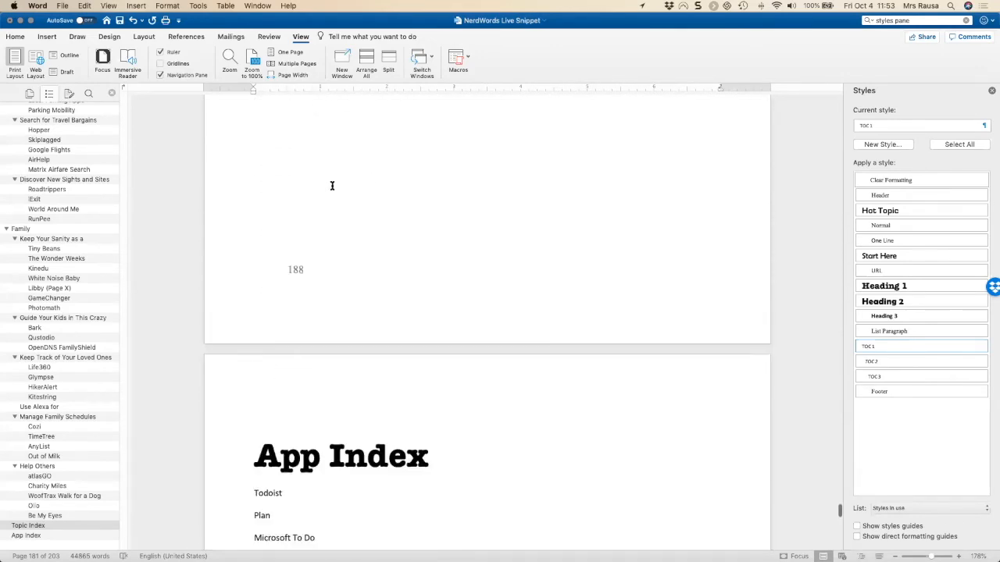
- Update the index field under "App Index" so it is rebuilt from the document's current headings
scroll(332, 185, down, 1)
scroll(332, 186, down, 3)
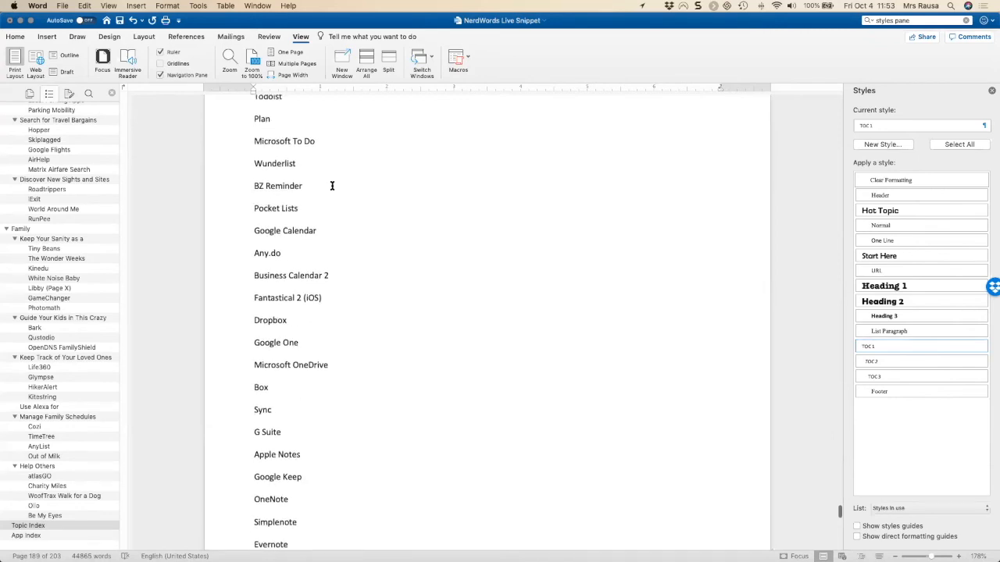
key(super+a)
right_click(279, 187)
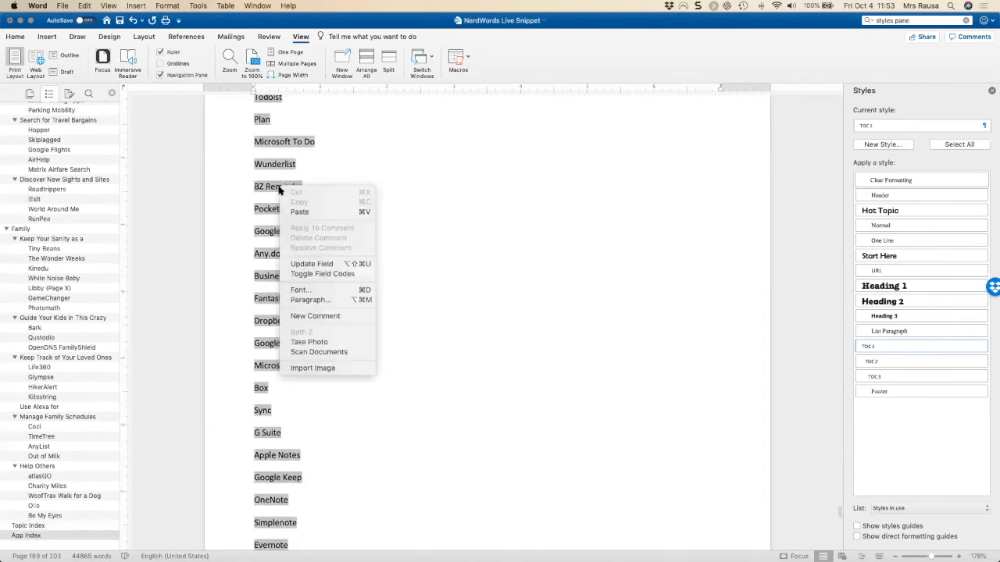
click(313, 264)
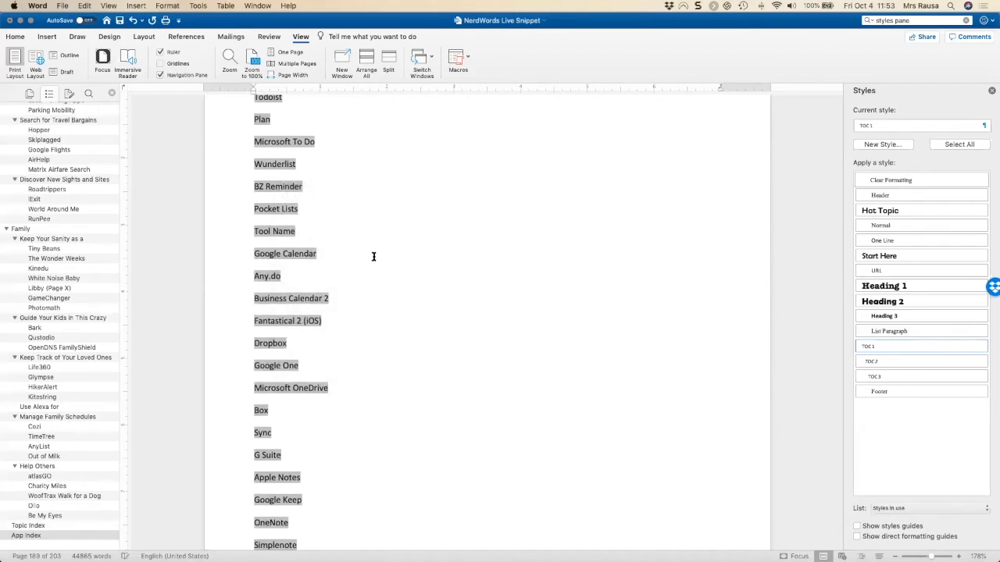
- Add the Heading 1 title "Quick Reference Guide" on the document's last page and start a new paragraph below it
scroll(389, 252, down, 20)
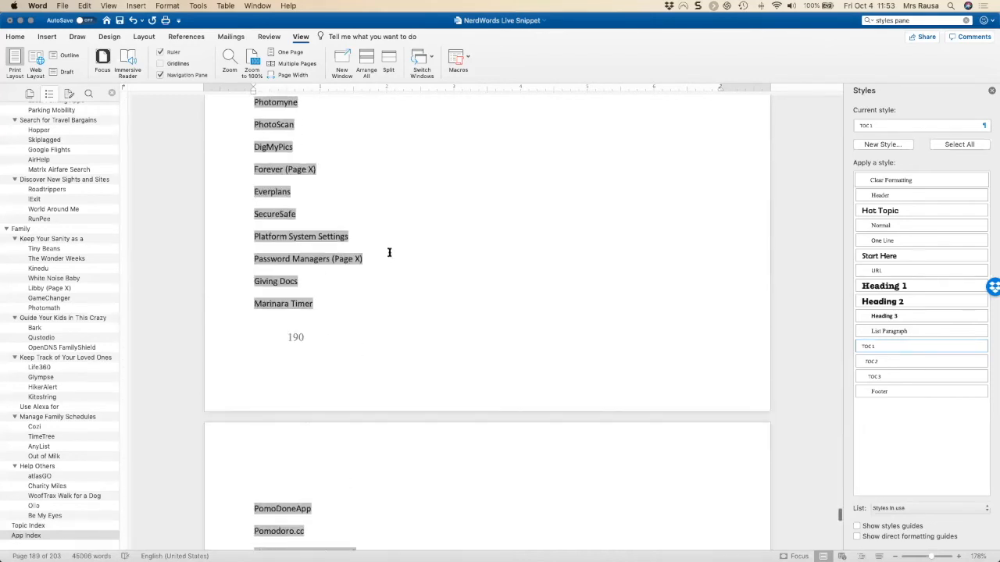
scroll(389, 252, down, 20)
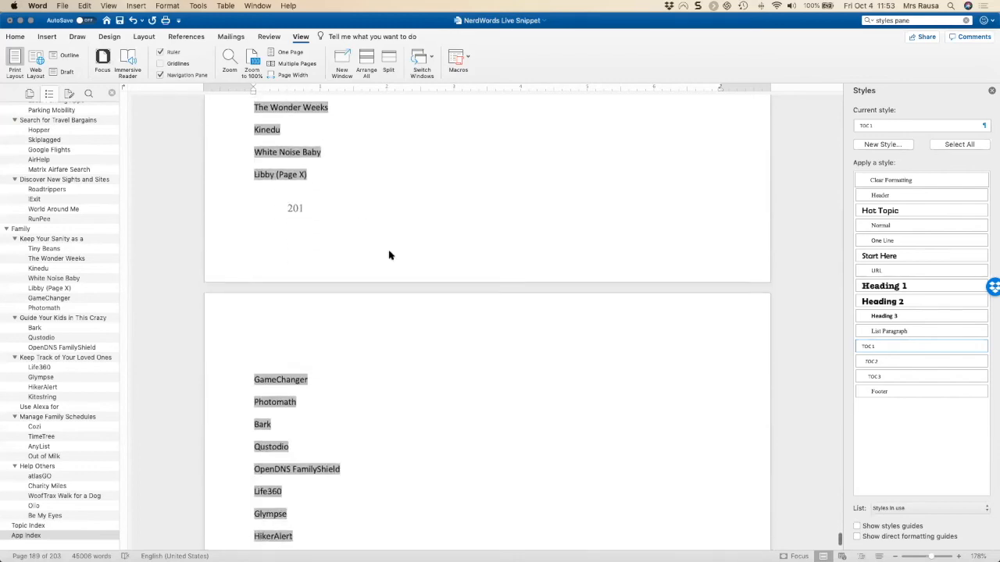
click(306, 227)
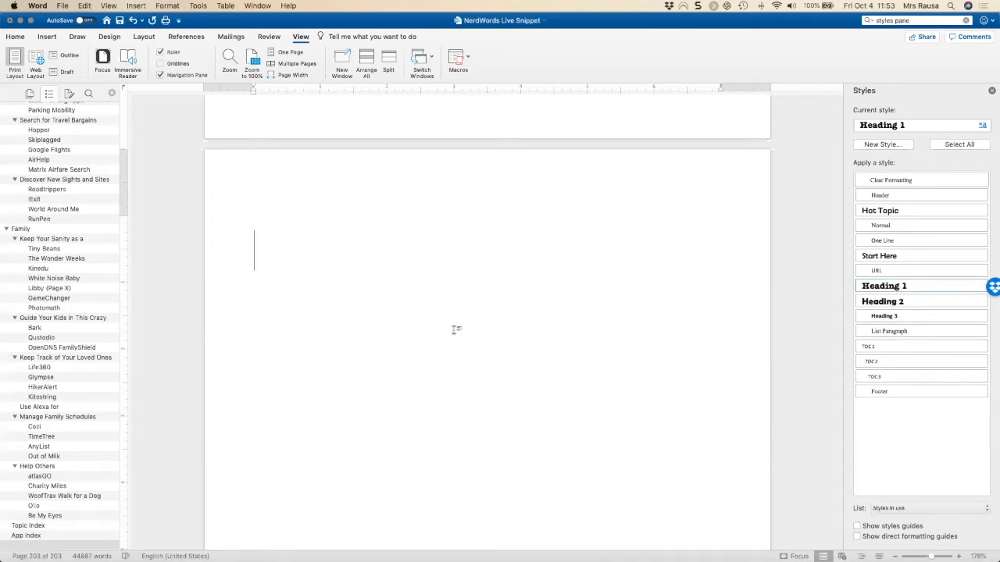
text(Quick )
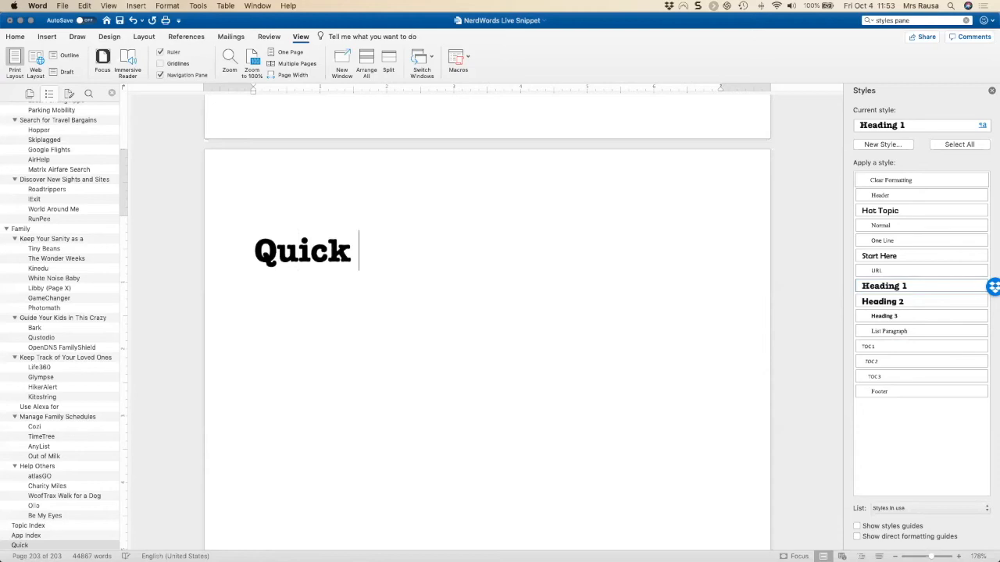
text(Reference Gui)
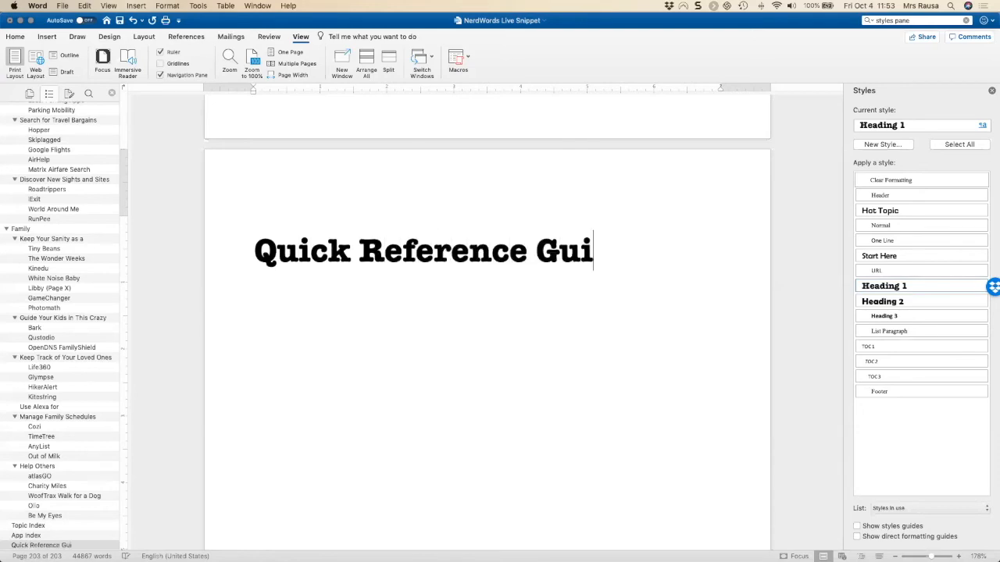
text(de)
key(Return)
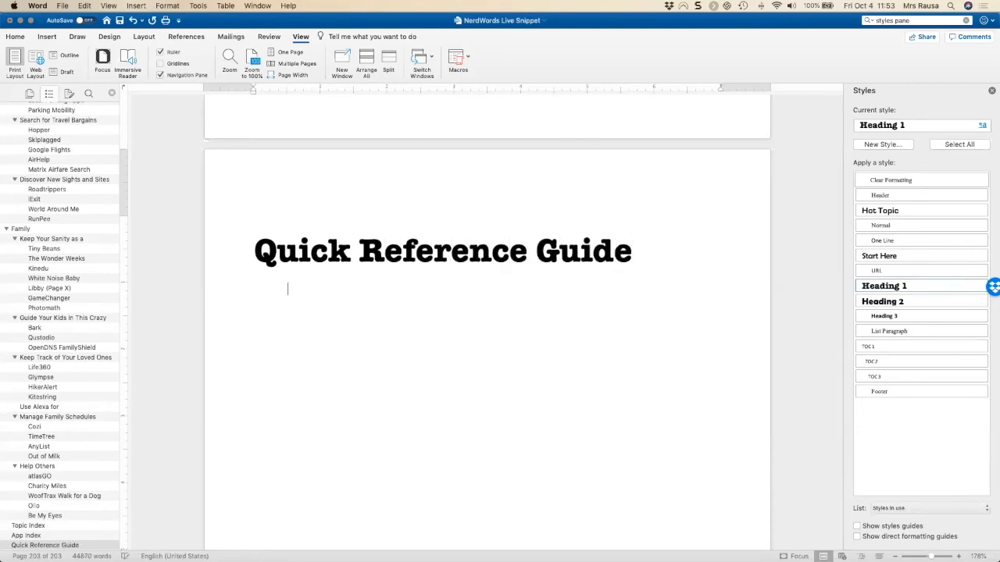
- Start a custom table of contents, turn off its page numbers and hyperlinks, and view its TOC styles without modifying them
click(15, 37)
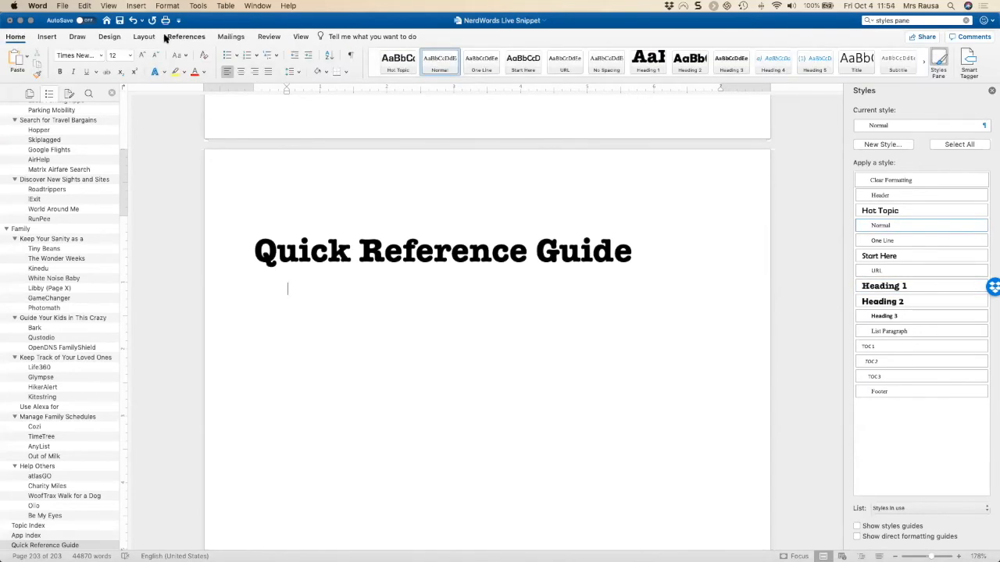
click(45, 37)
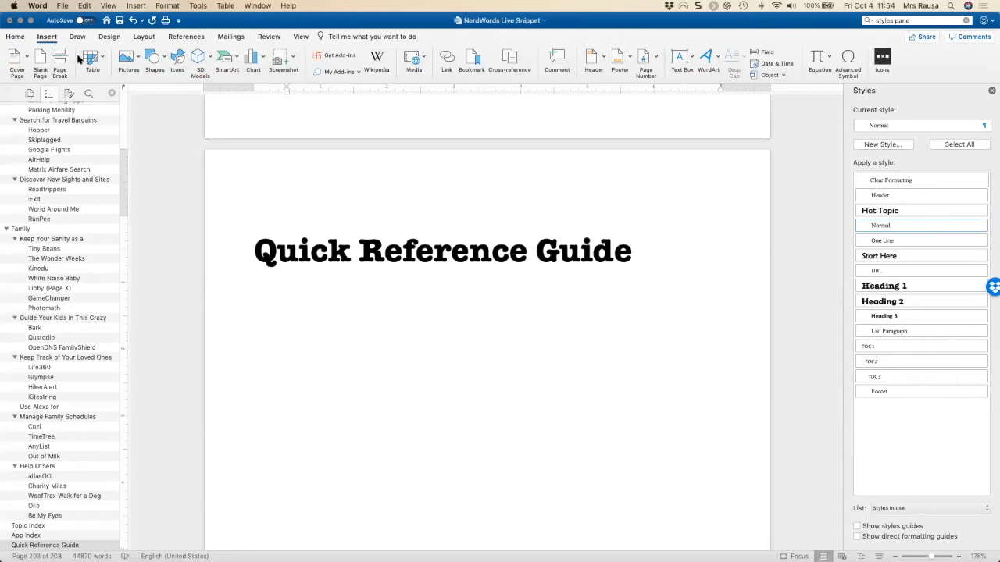
click(188, 39)
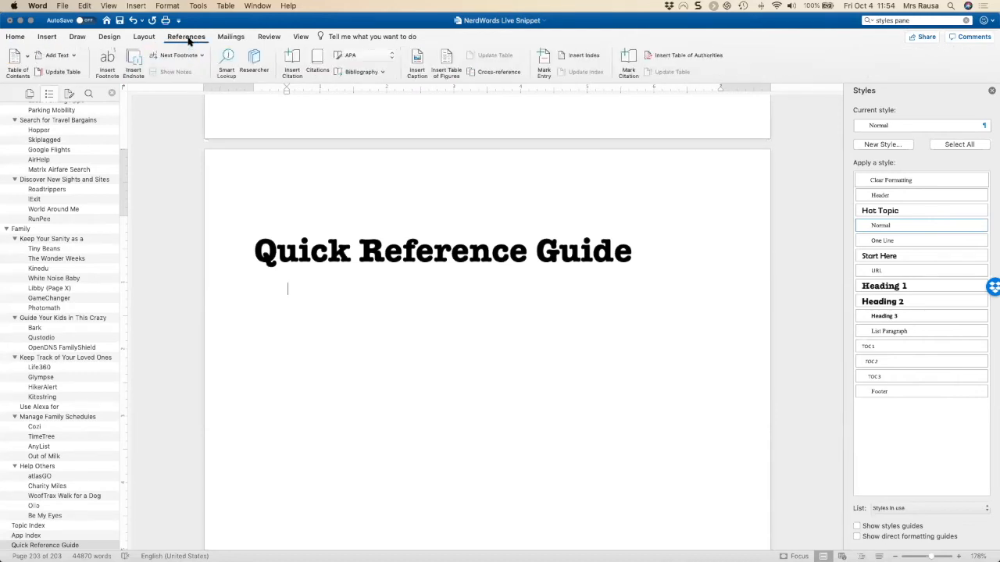
click(26, 59)
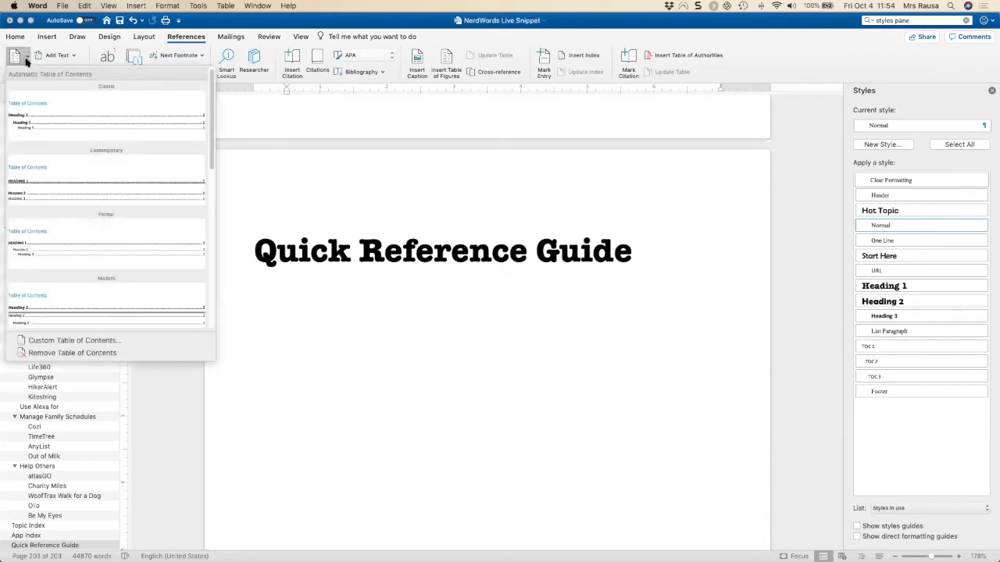
click(79, 341)
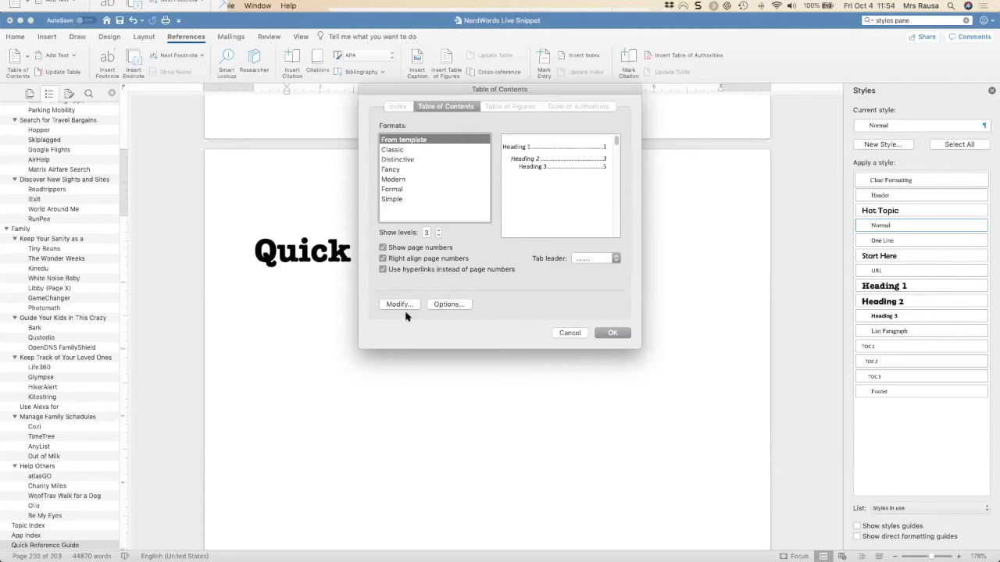
click(382, 247)
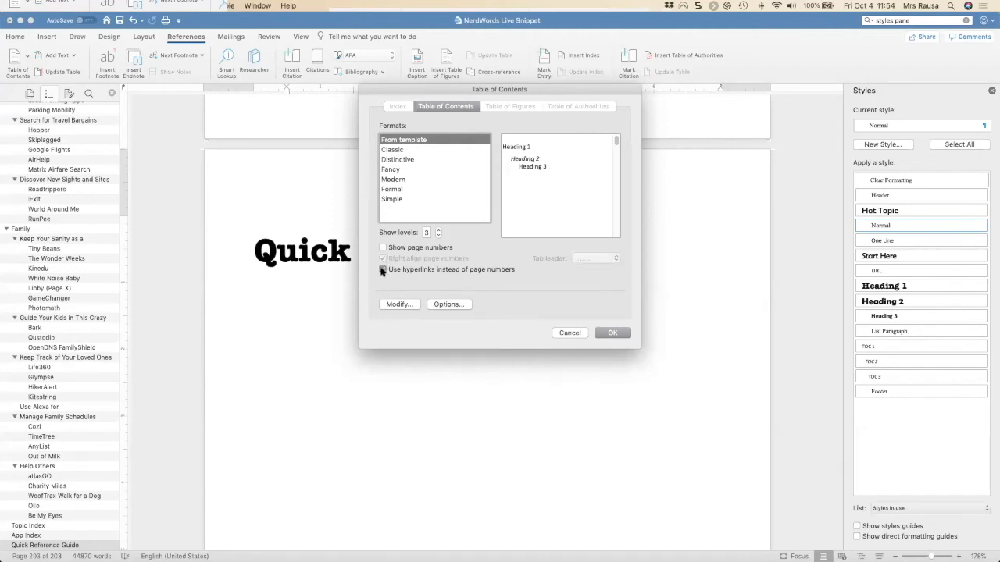
click(382, 269)
click(403, 305)
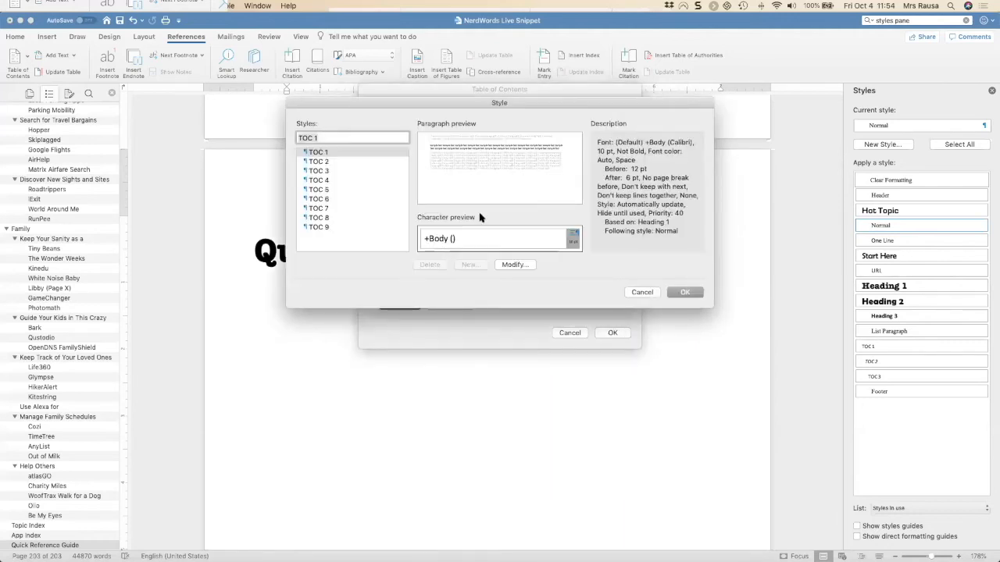
click(648, 293)
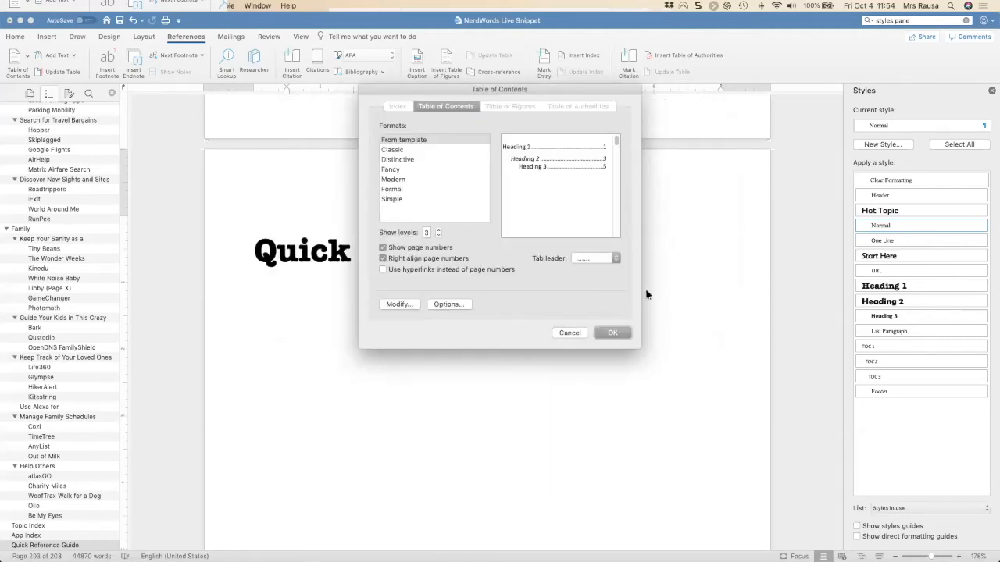
- Exclude Heading 1 from the custom table of contents and assign Heading 2 to level 1 and Heading 3 to level 2
click(449, 305)
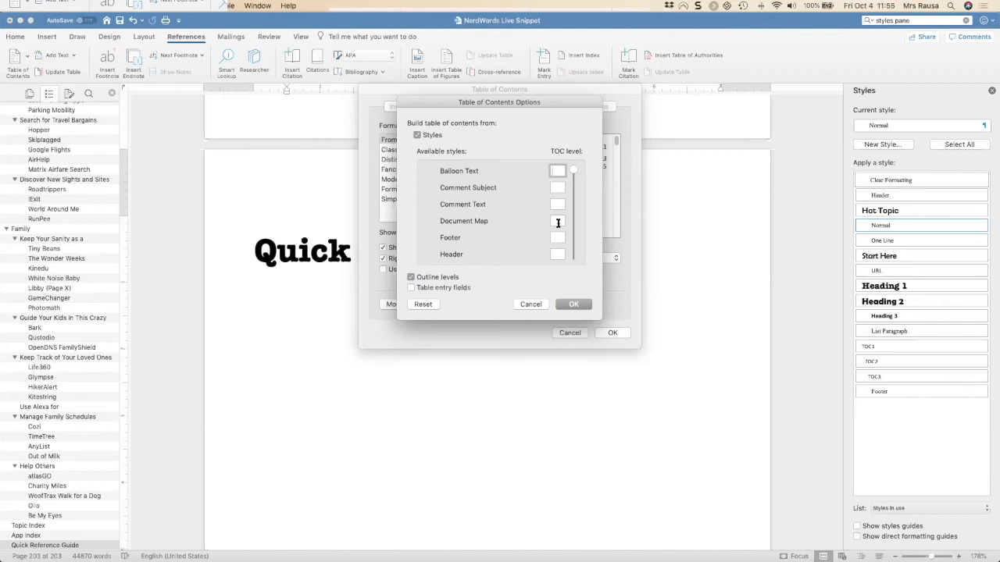
scroll(574, 178, down, 5)
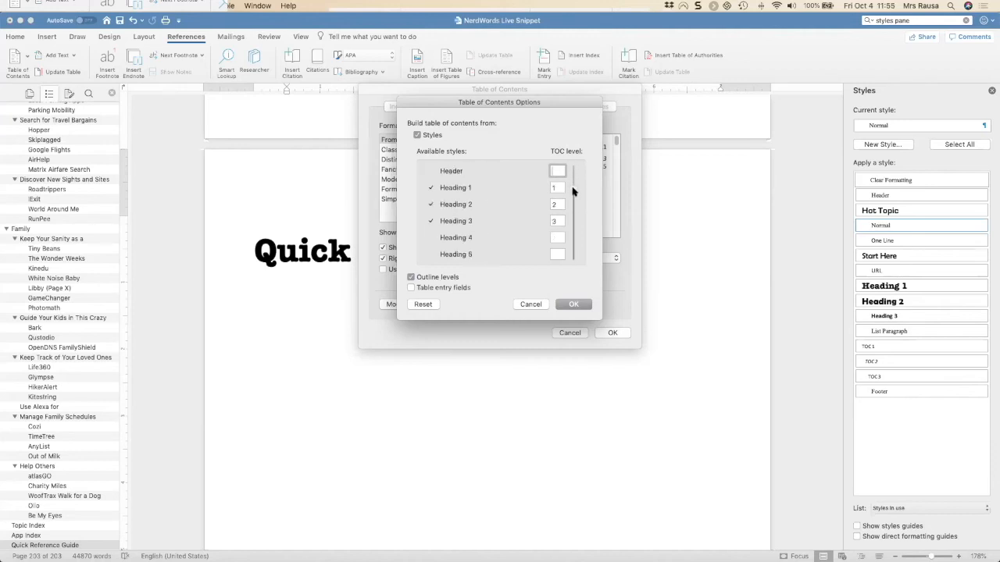
click(552, 187)
text(0)
click(621, 195)
key(BackSpace)
click(553, 205)
text(1)
click(555, 221)
- Assign the One Line style to TOC level 2 and the URL style to level 3, and accept the options
scroll(573, 199, down, 3)
scroll(572, 205, down, 4)
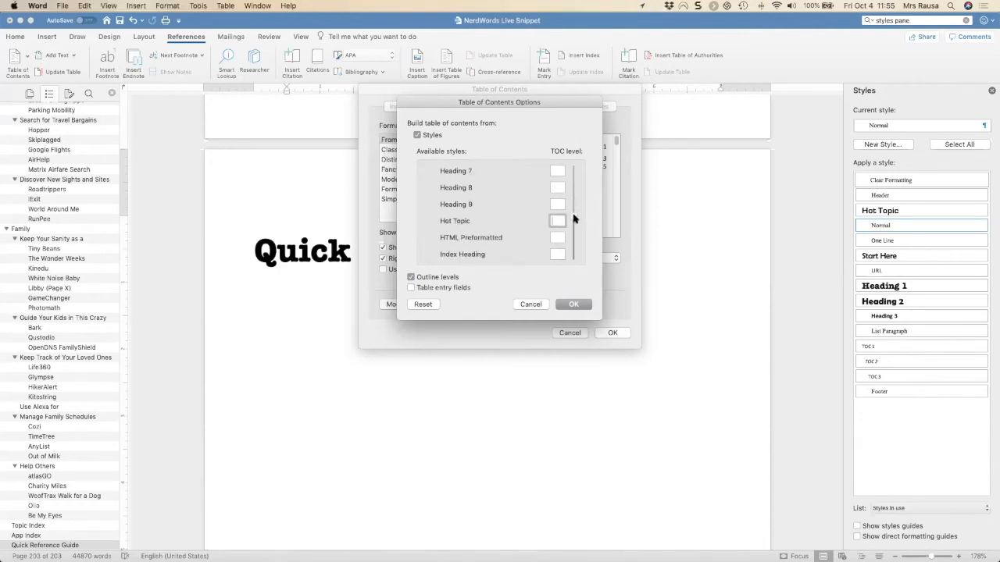
scroll(573, 221, down, 6)
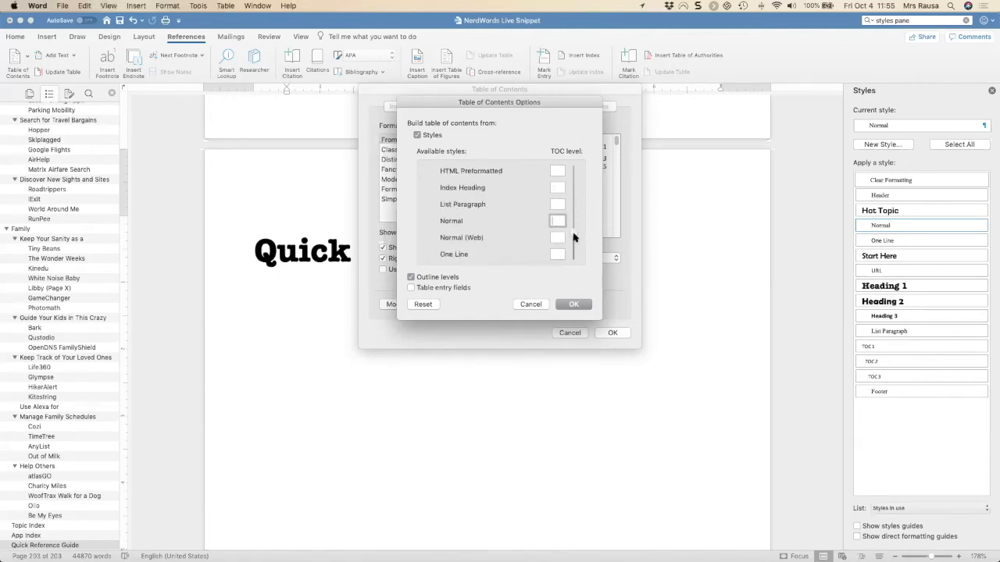
scroll(573, 246, down, 1)
click(556, 204)
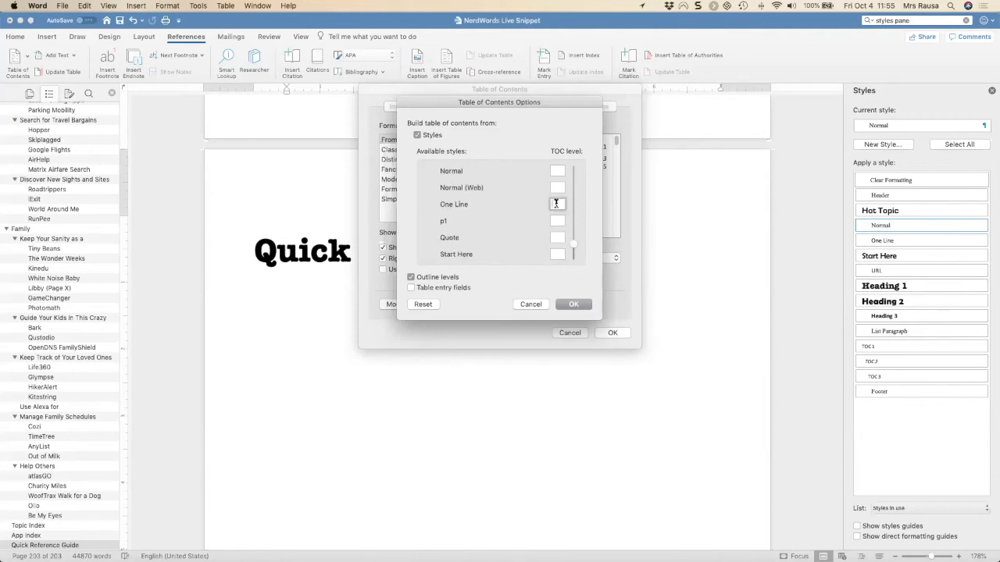
text(2)
drag(572, 242, 573, 263)
click(557, 255)
text(3)
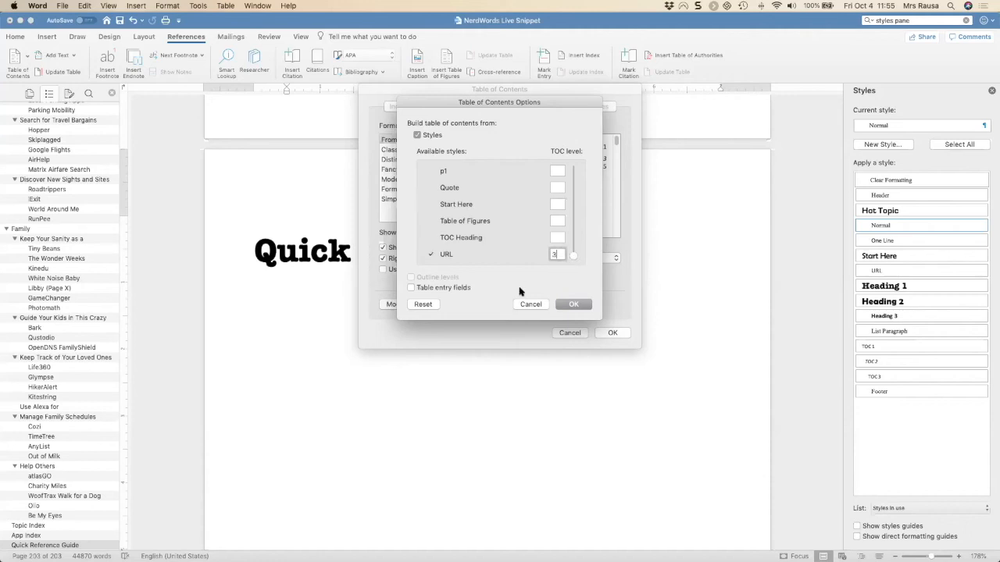
click(574, 305)
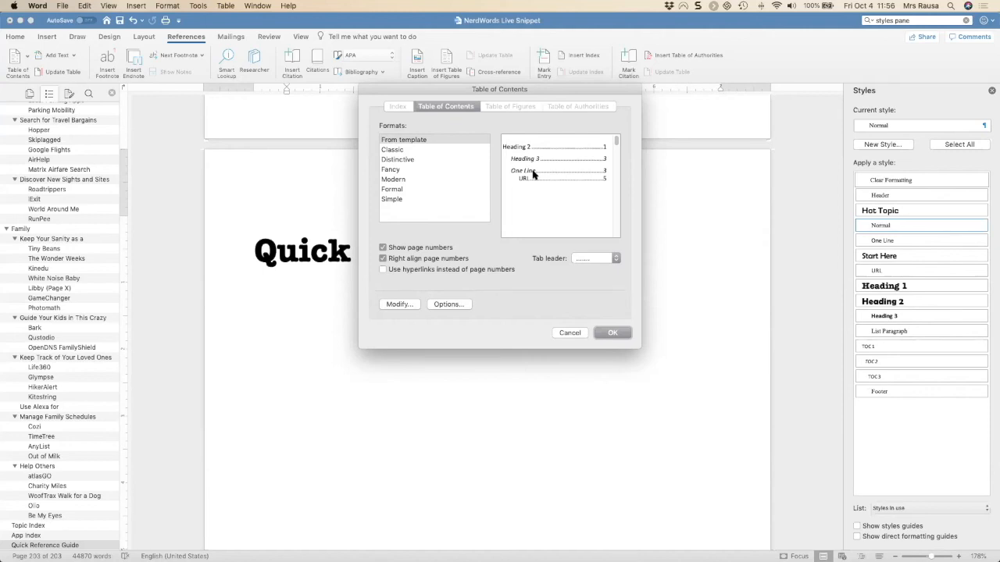
- Turn off page numbers for the custom table of contents and check its TOC styles and options without changing them
click(403, 305)
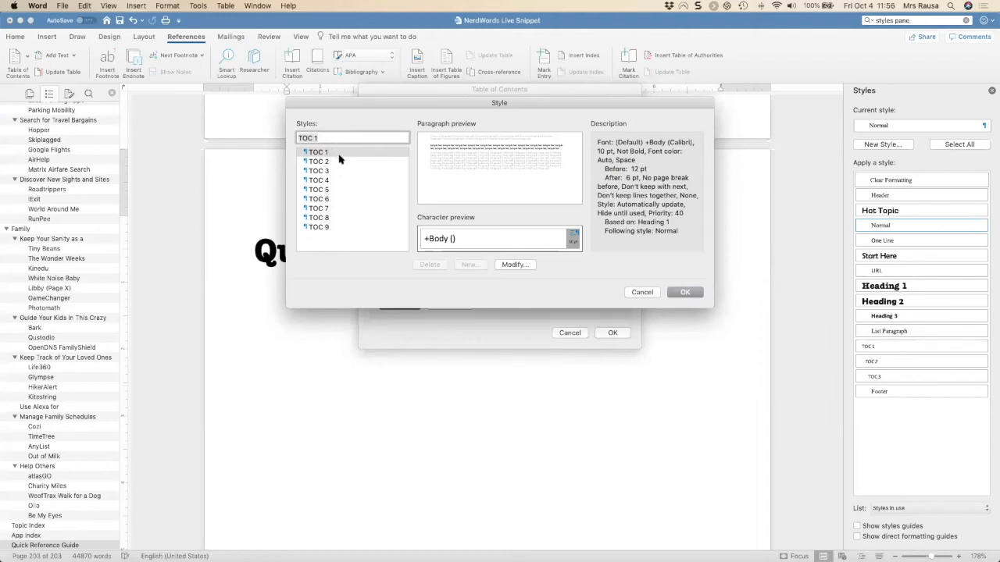
click(641, 292)
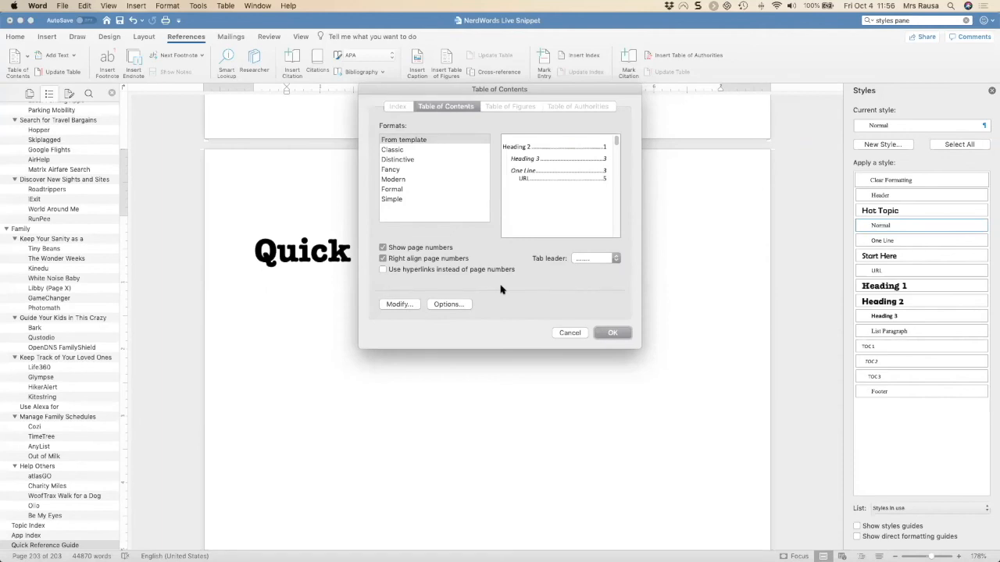
click(383, 247)
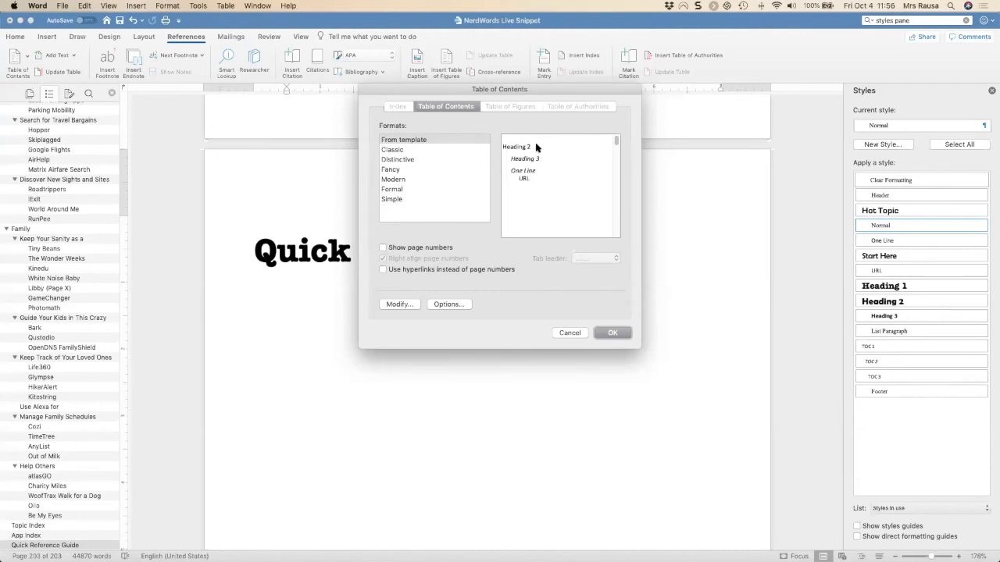
click(462, 305)
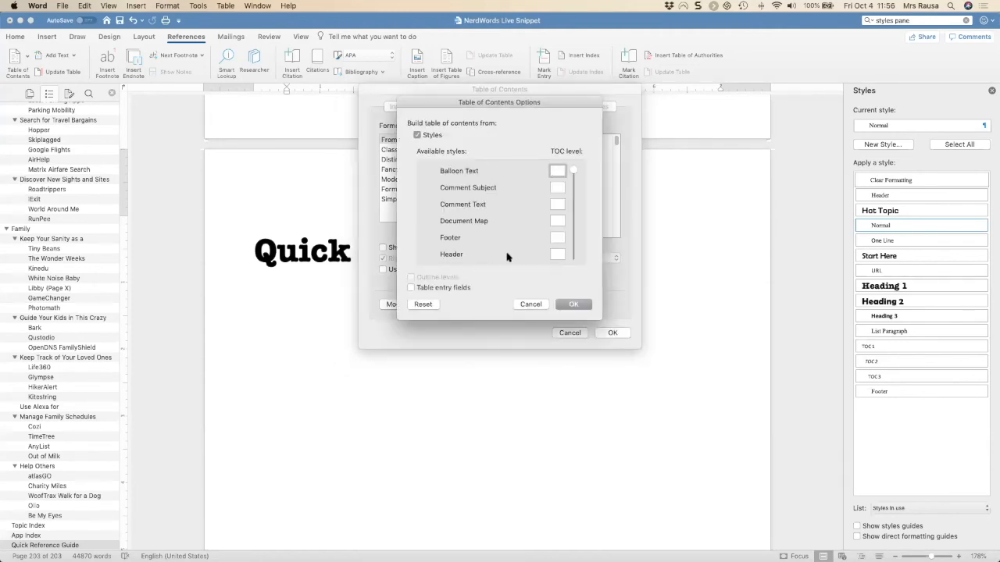
click(530, 305)
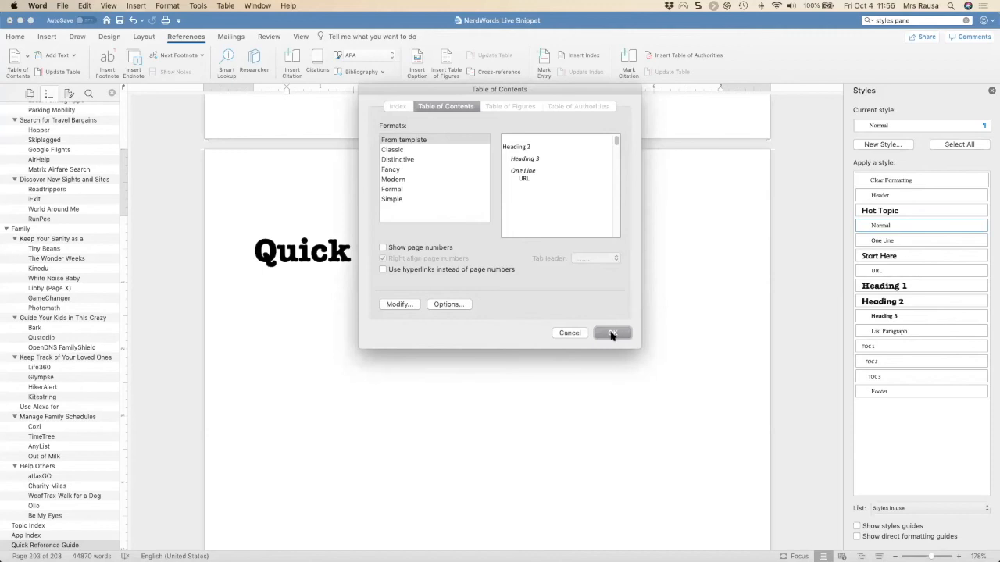
- Insert the custom table of contents under Quick Reference Guide without replacing the existing one, and look through its entries
click(611, 333)
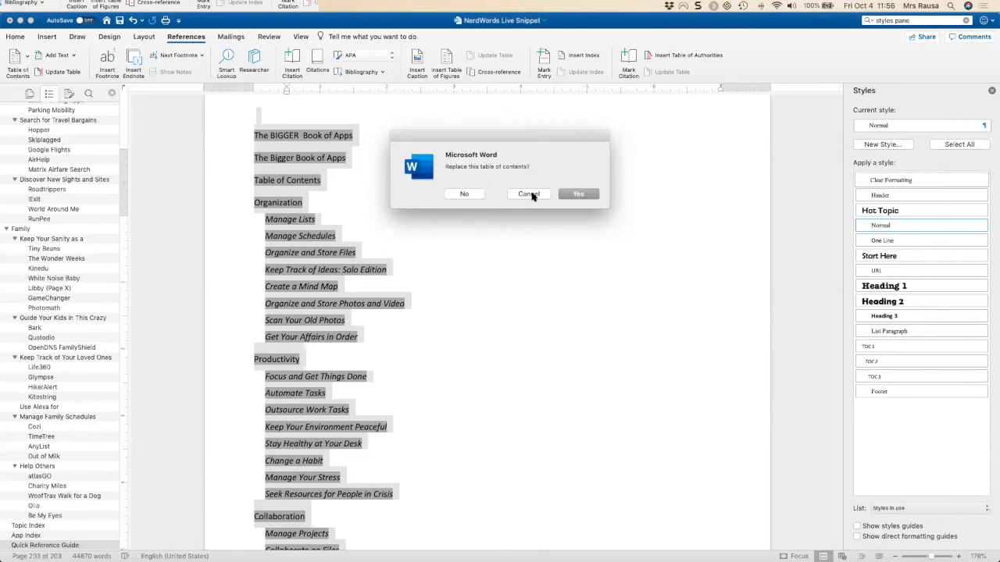
click(468, 196)
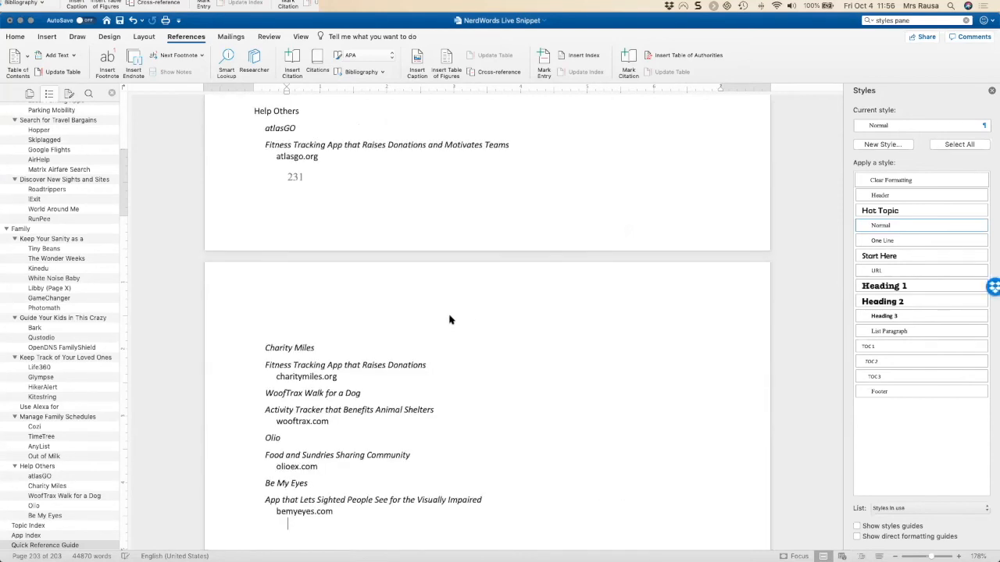
scroll(449, 319, up, 10)
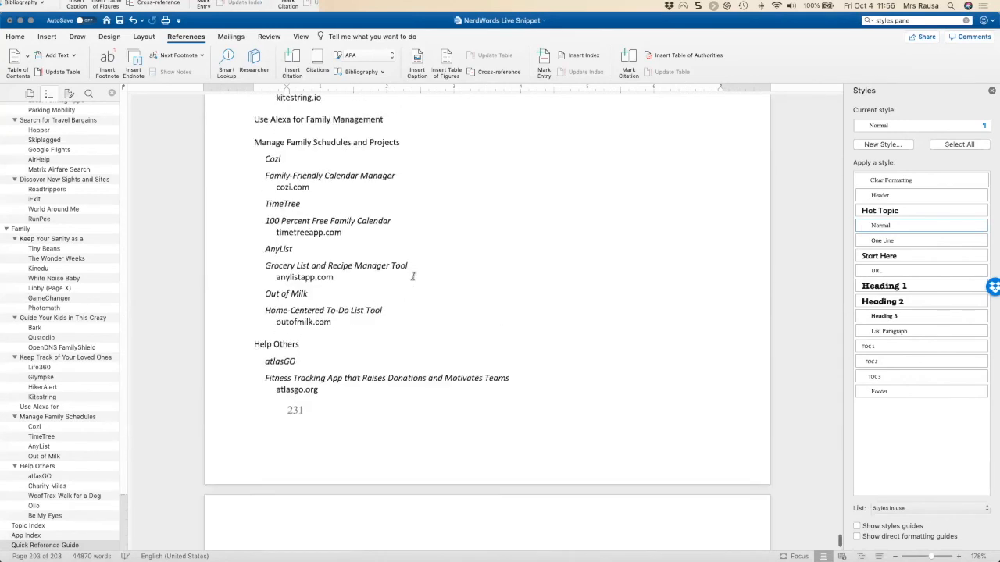
scroll(413, 276, up, 5)
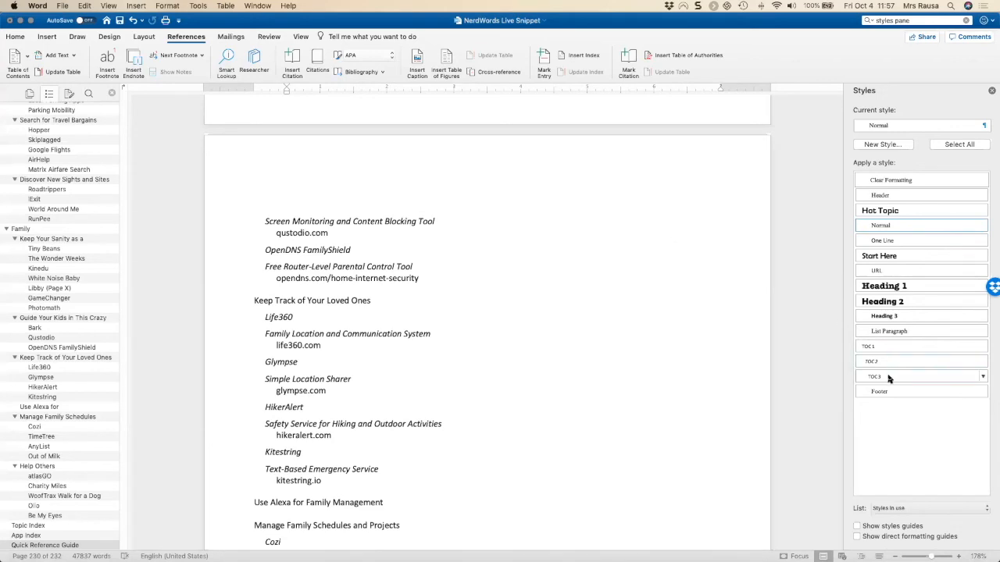
mouse_move(888, 379)
mouse_move(982, 376)
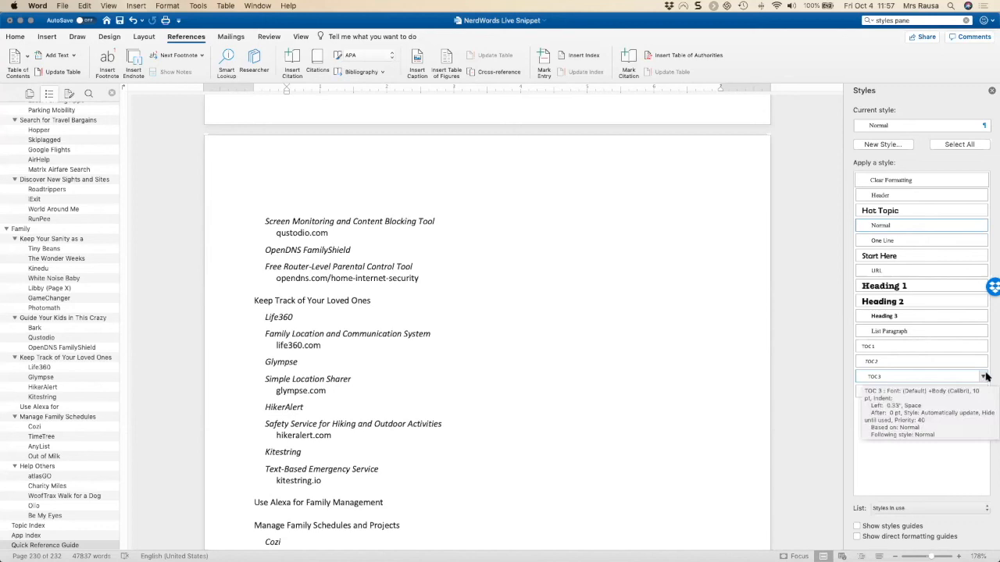
click(984, 377)
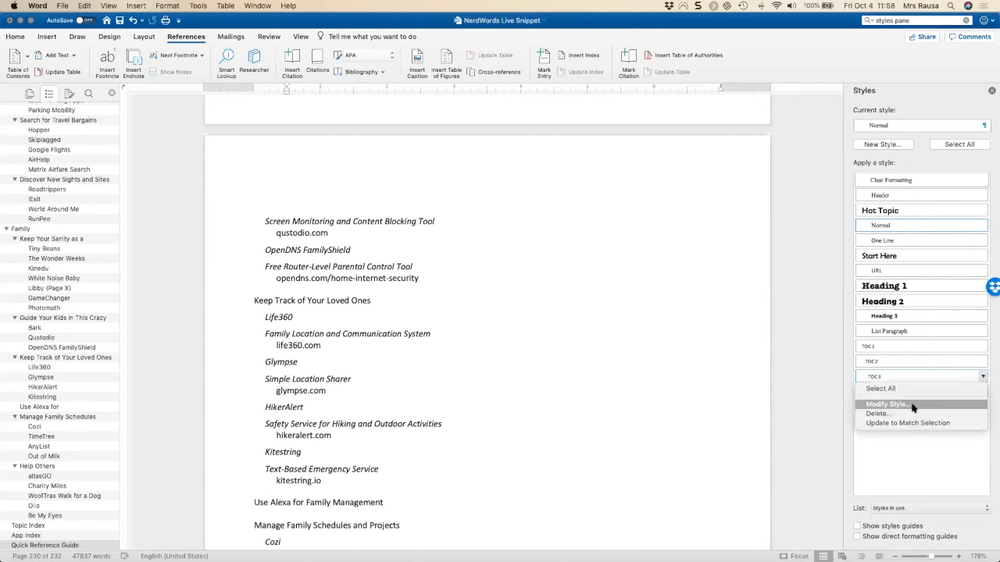
click(426, 294)
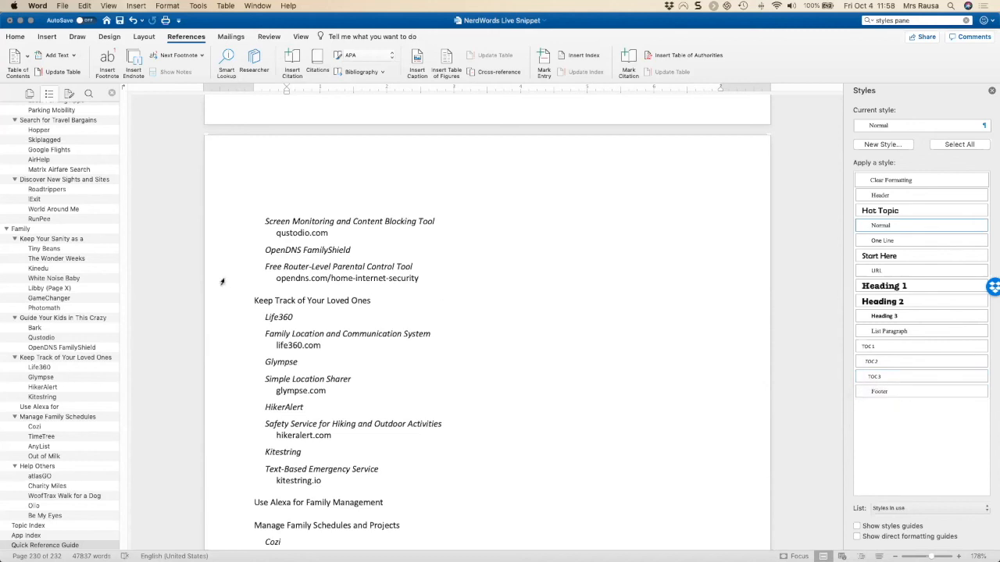
- Bold the opendns.com/home-internet-security entry in the Quick Reference Guide and update the TOC 3 style to match it
click(222, 282)
click(282, 280)
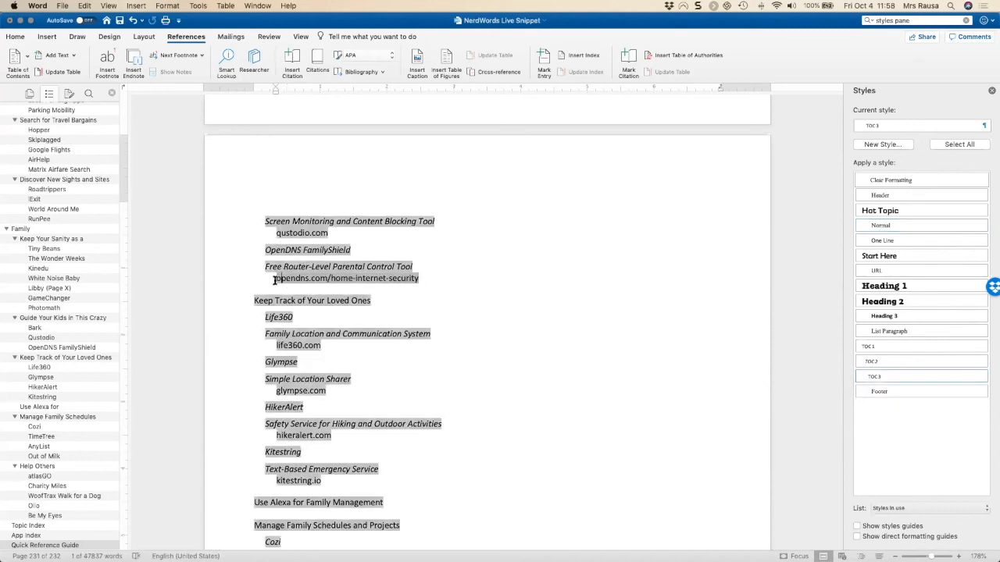
drag(274, 280, 421, 280)
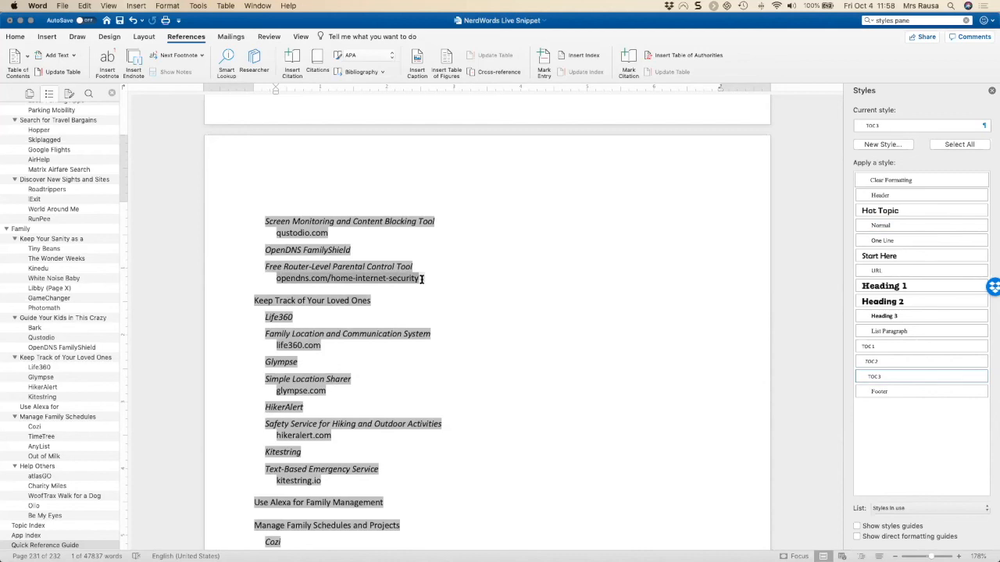
click(17, 36)
click(58, 73)
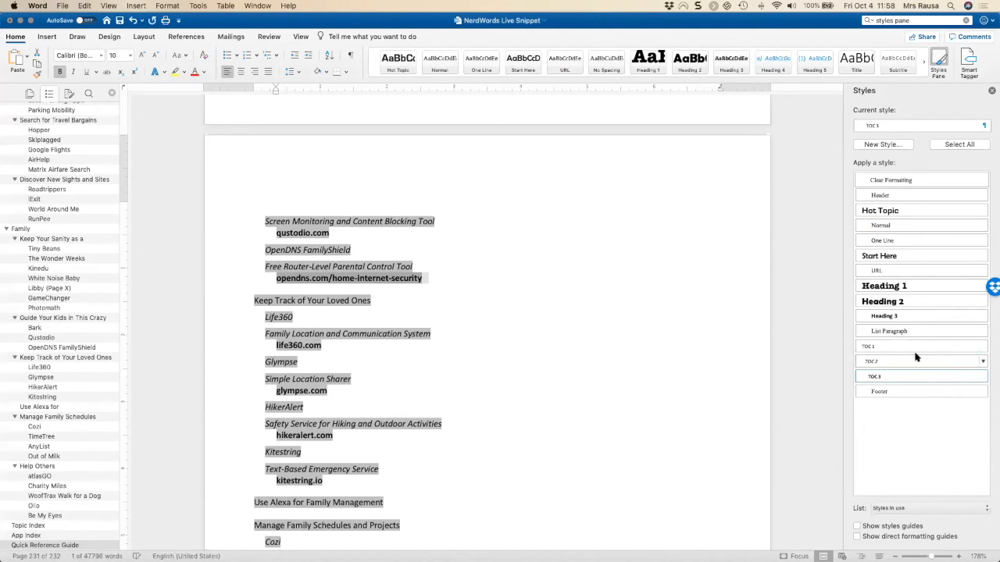
click(983, 377)
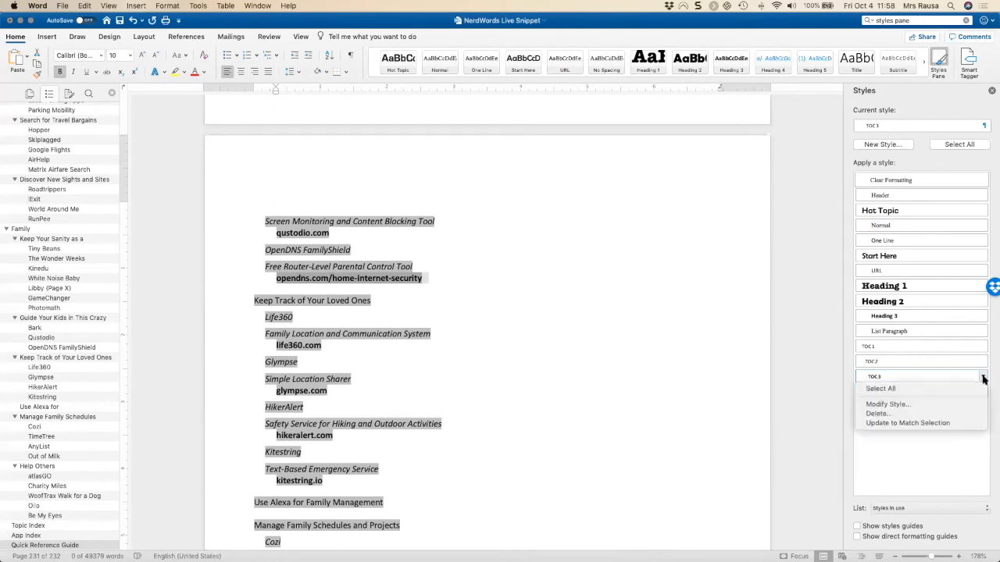
click(963, 424)
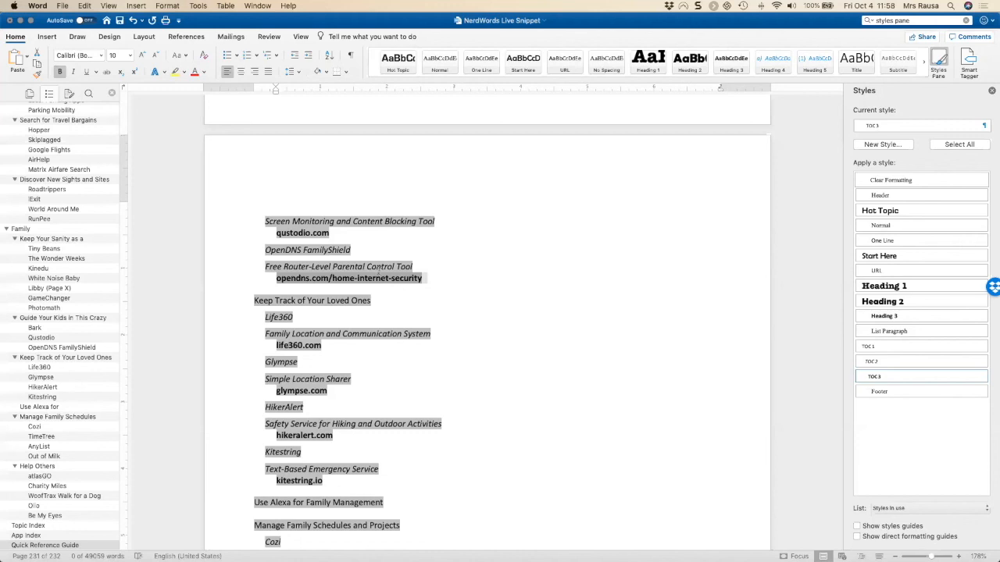
- Modify the TOC 3 style to use the American Typewriter font and accept the change
click(983, 376)
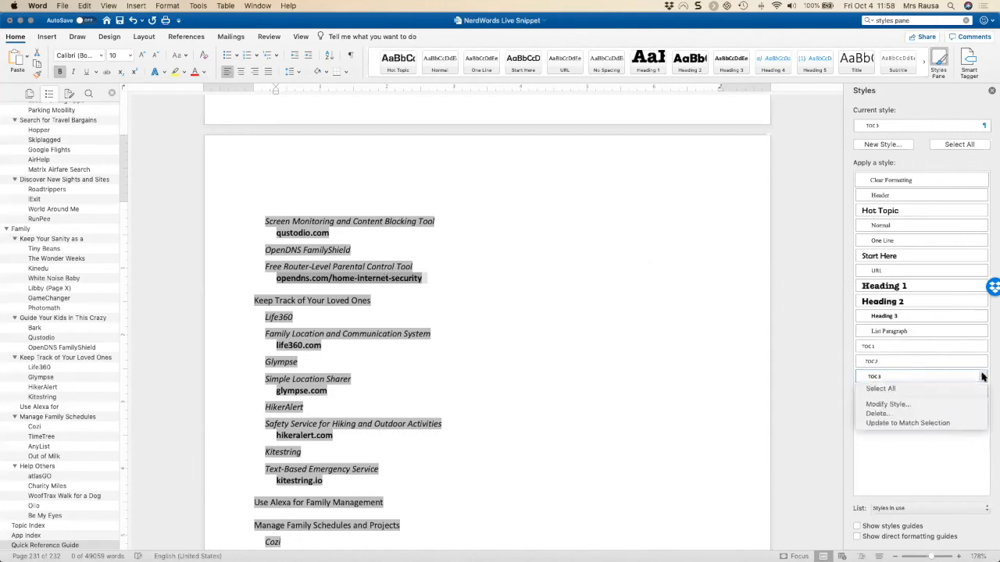
click(917, 404)
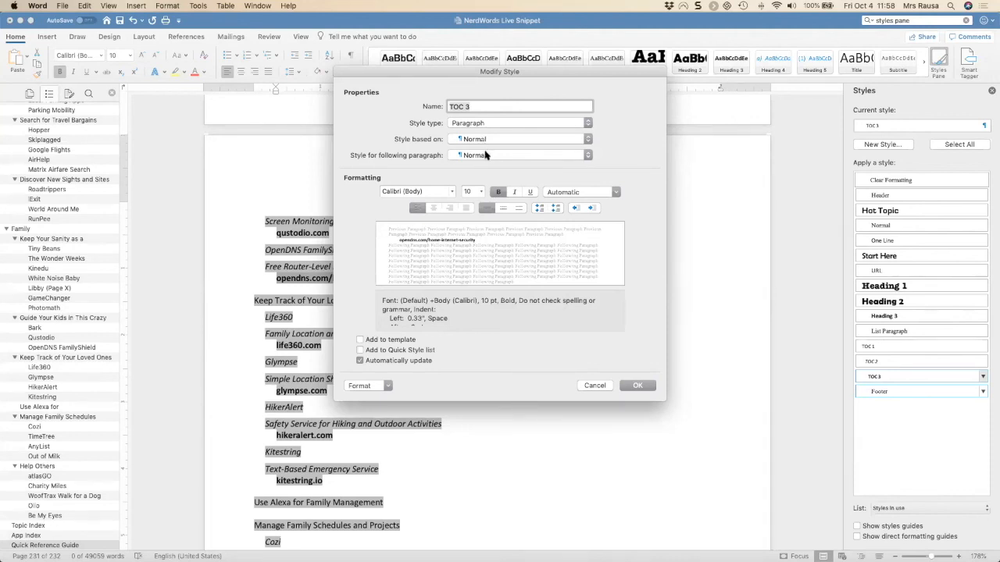
click(386, 386)
click(387, 387)
key(super+d)
click(556, 373)
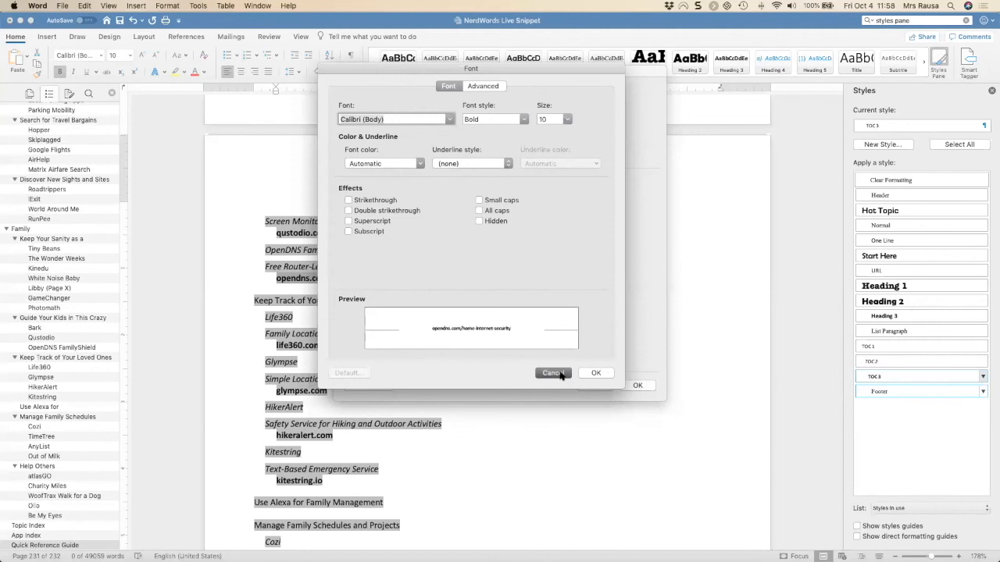
click(450, 193)
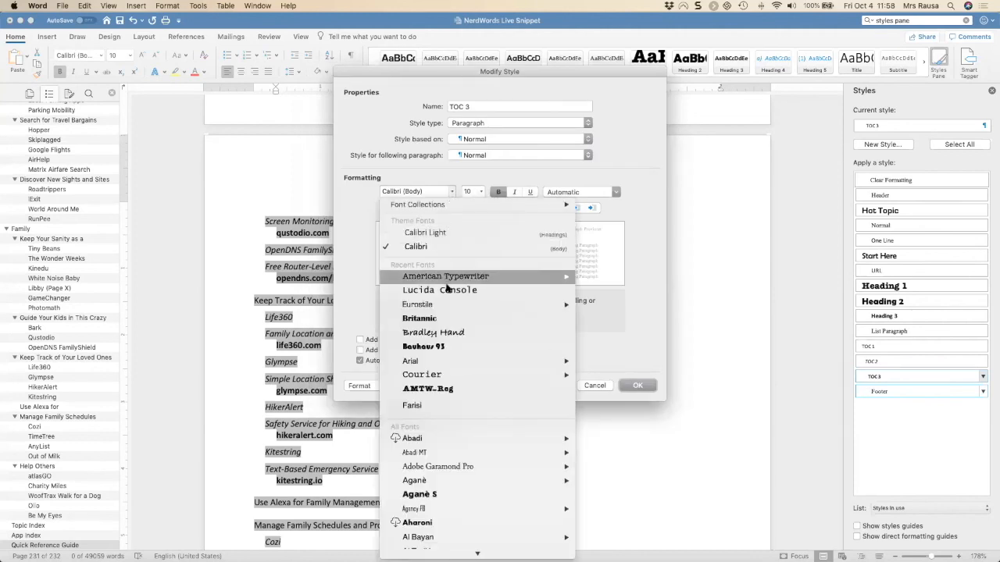
click(445, 276)
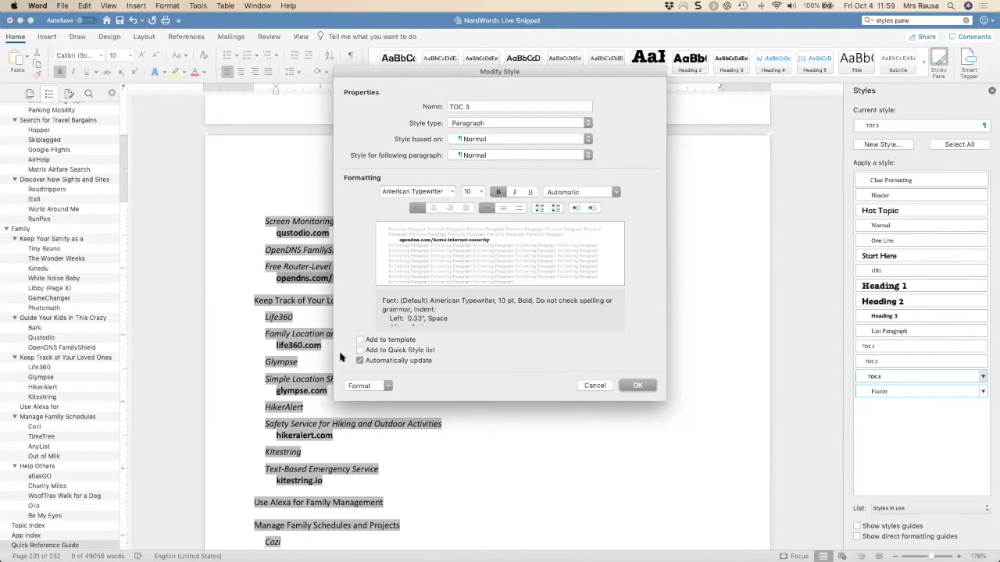
click(646, 388)
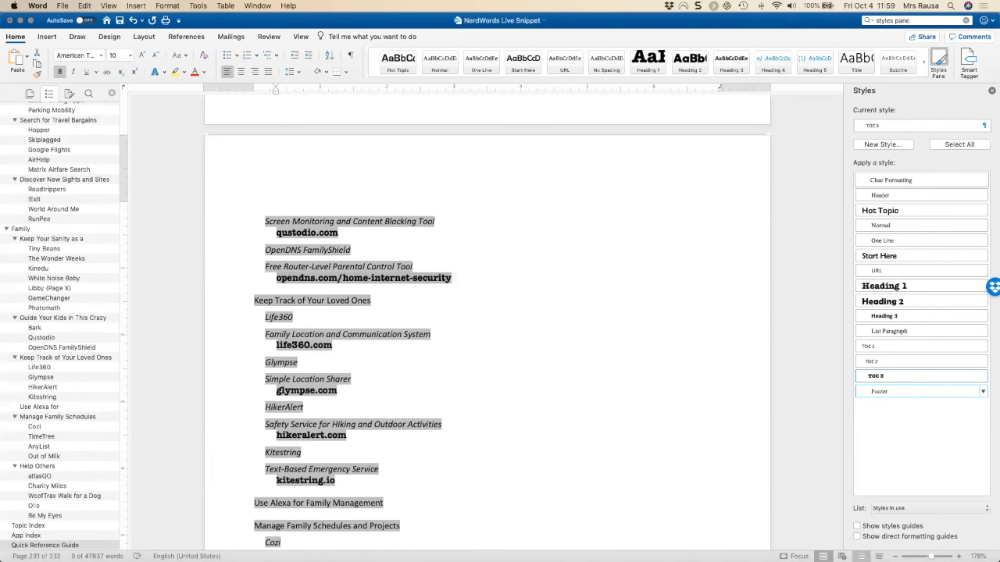
- Switch to Excel and bring up the workbook templates on its start screen
mouse_move(853, 561)
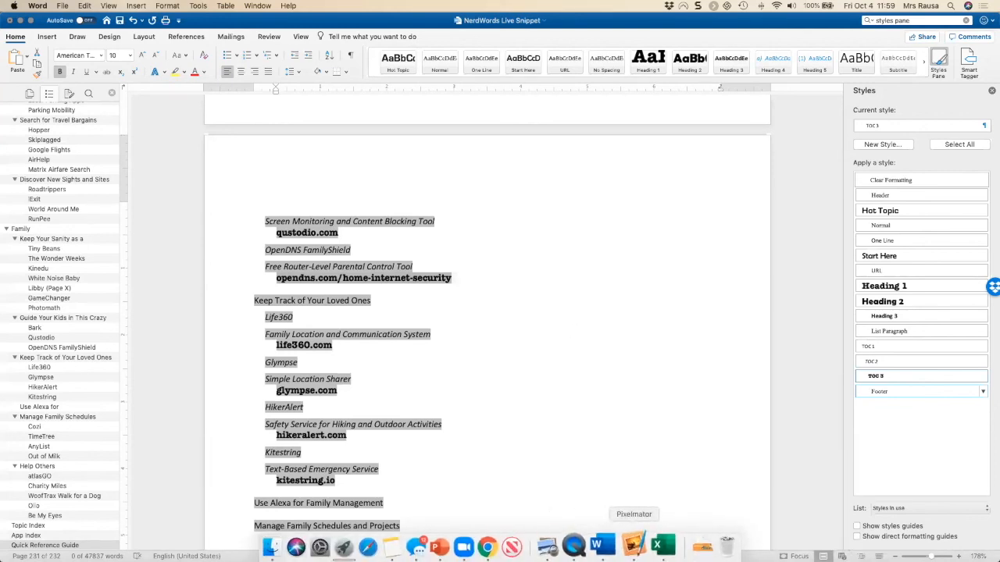
click(657, 544)
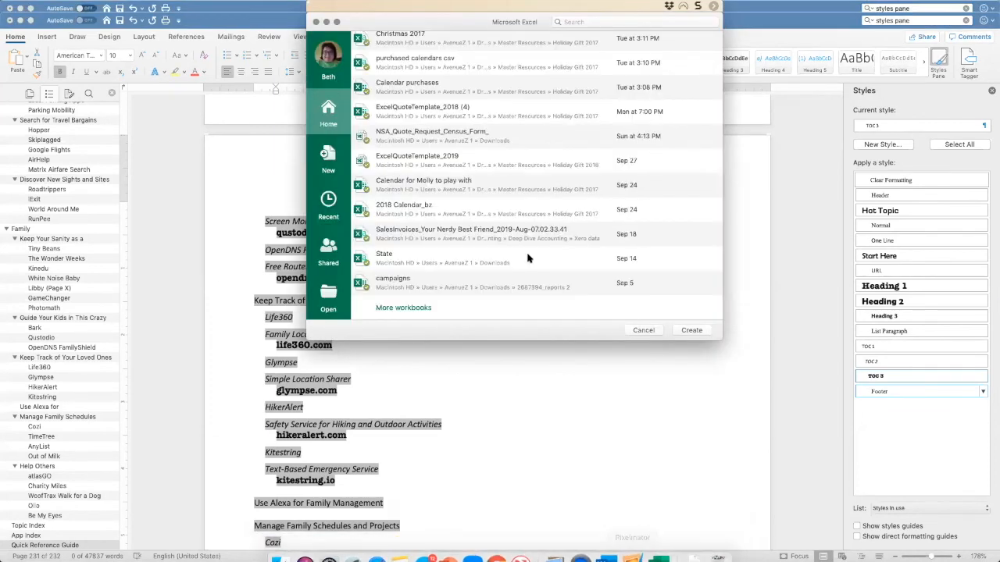
scroll(536, 258, up, 5)
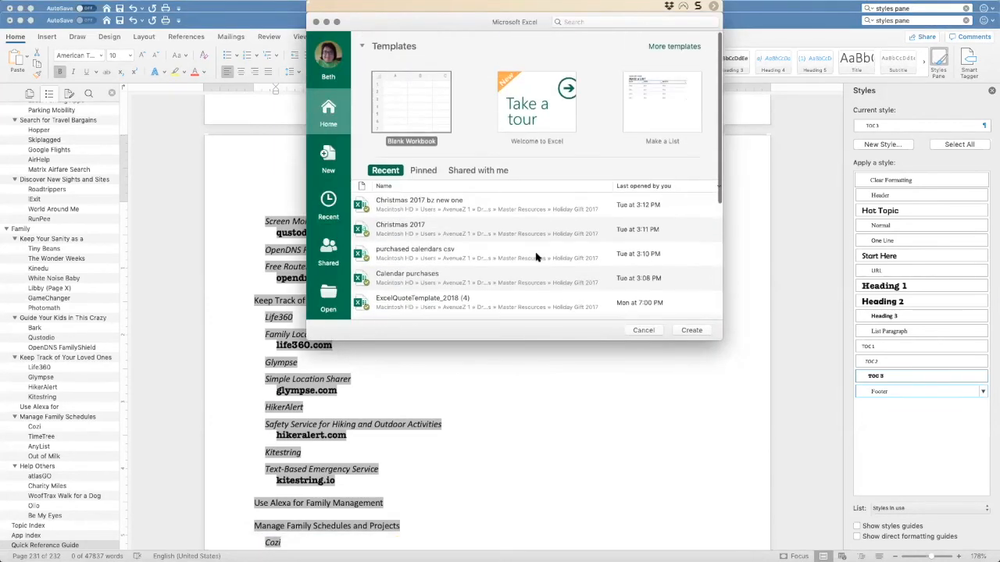